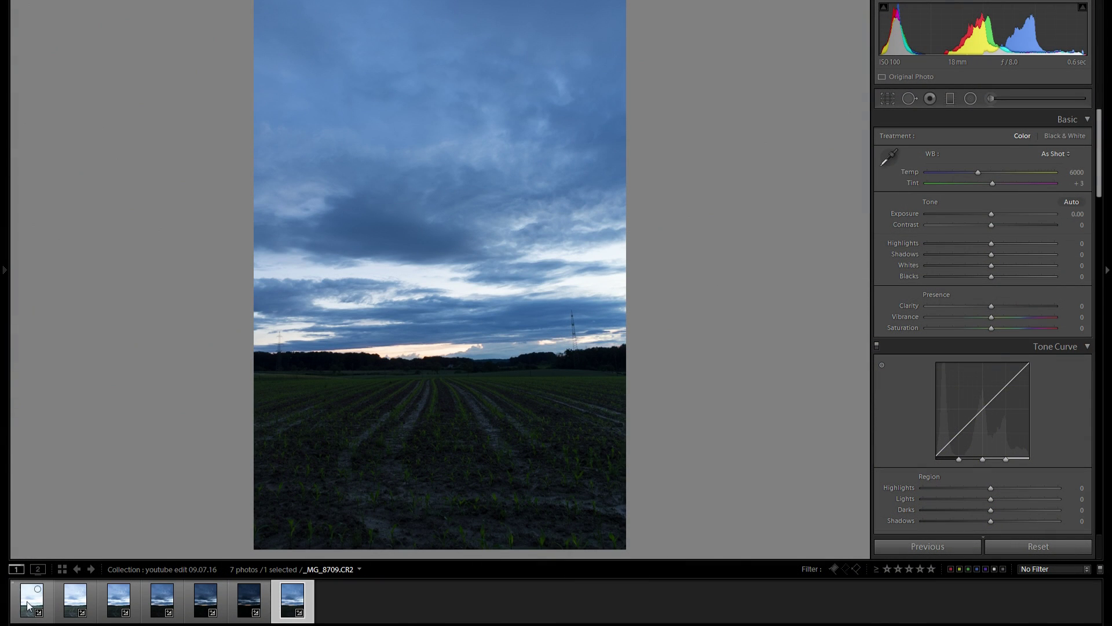
# - Look through the brighter bracketed exposures of the field, ending on the merged photo _MG_8709-HDR.dng
pyautogui.click(28, 605)
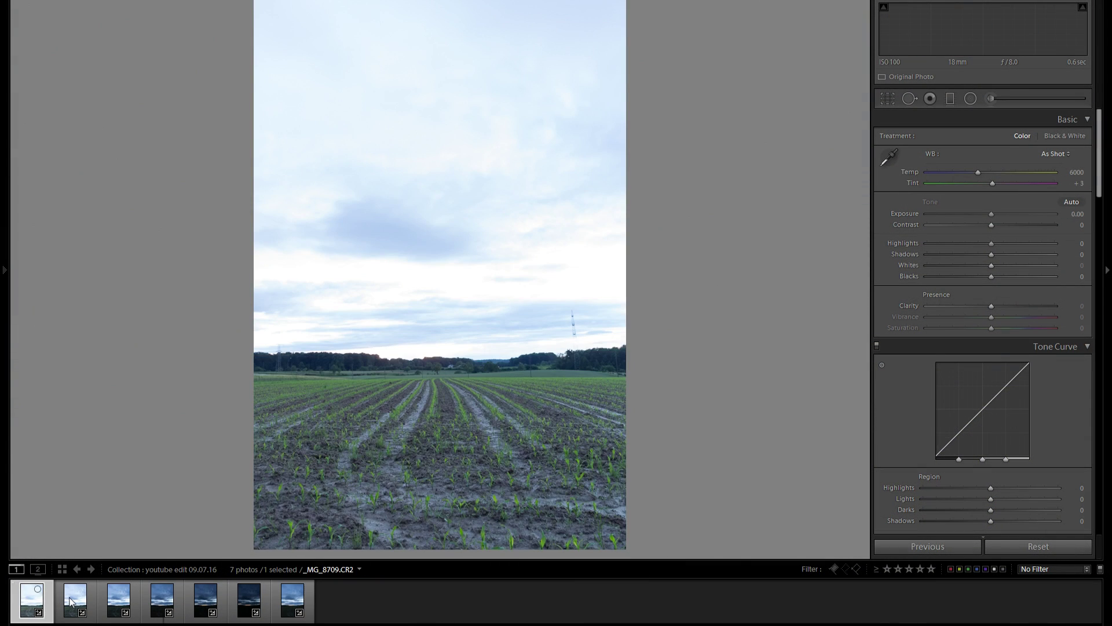
pyautogui.click(72, 603)
pyautogui.click(119, 601)
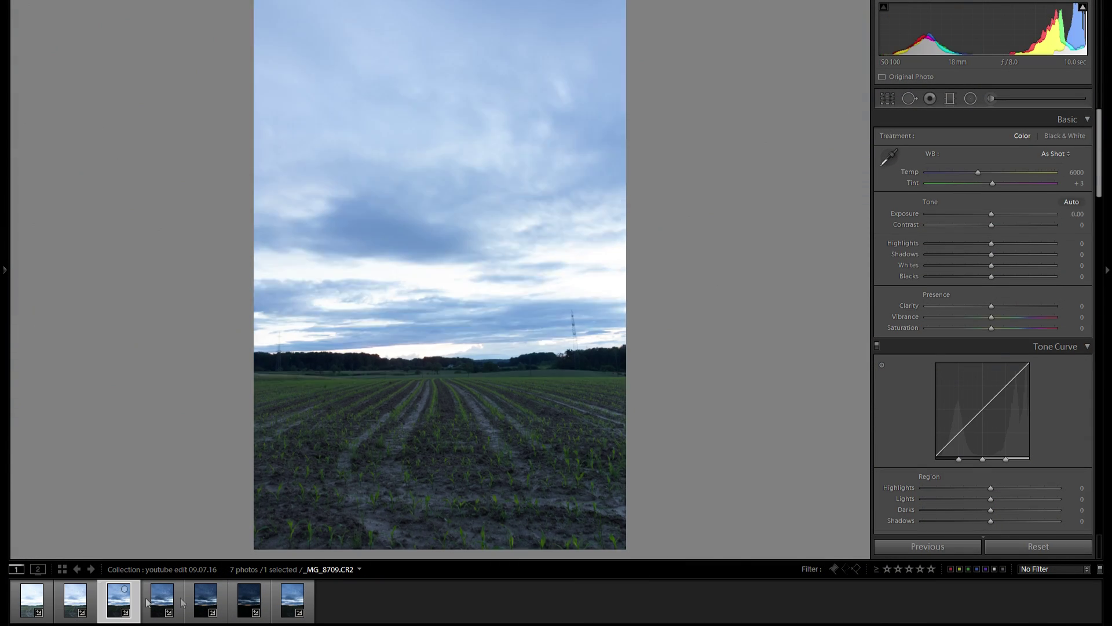
pyautogui.click(288, 605)
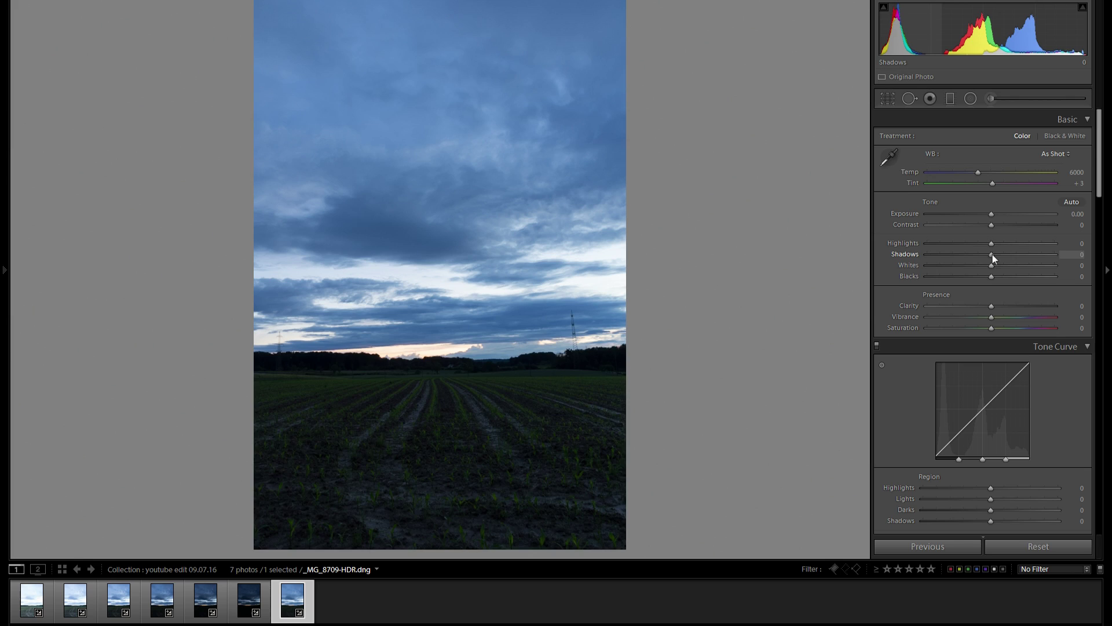
# - Try Shadows at +100 and Highlights at −100 on the HDR photo, resetting each one
pyautogui.moveTo(993, 255); pyautogui.dragTo(1058, 254)
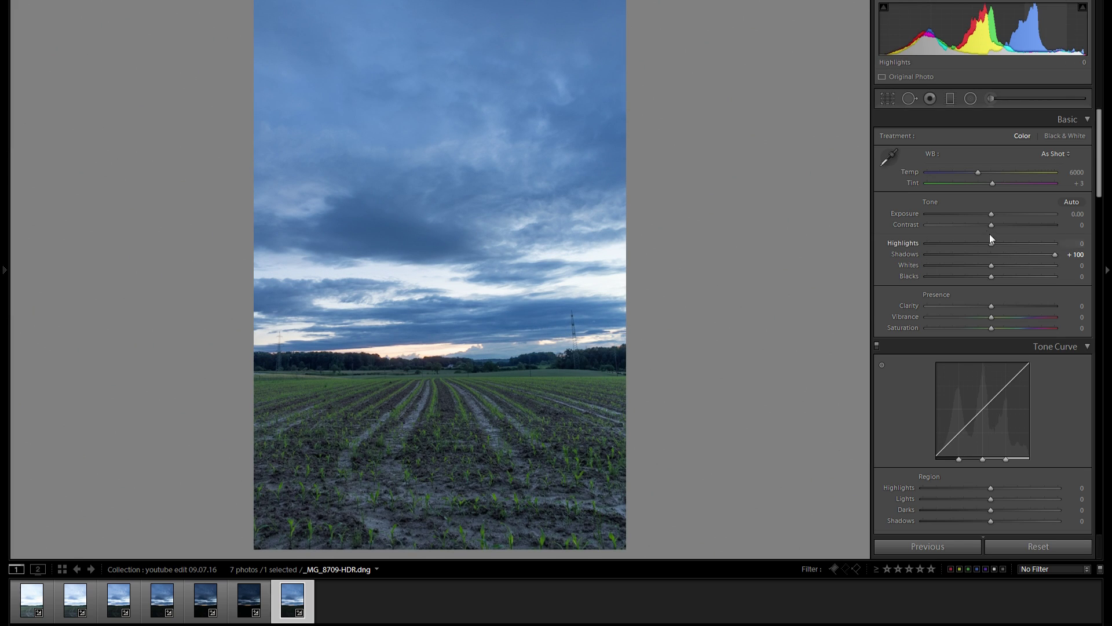
pyautogui.doubleClick(907, 254)
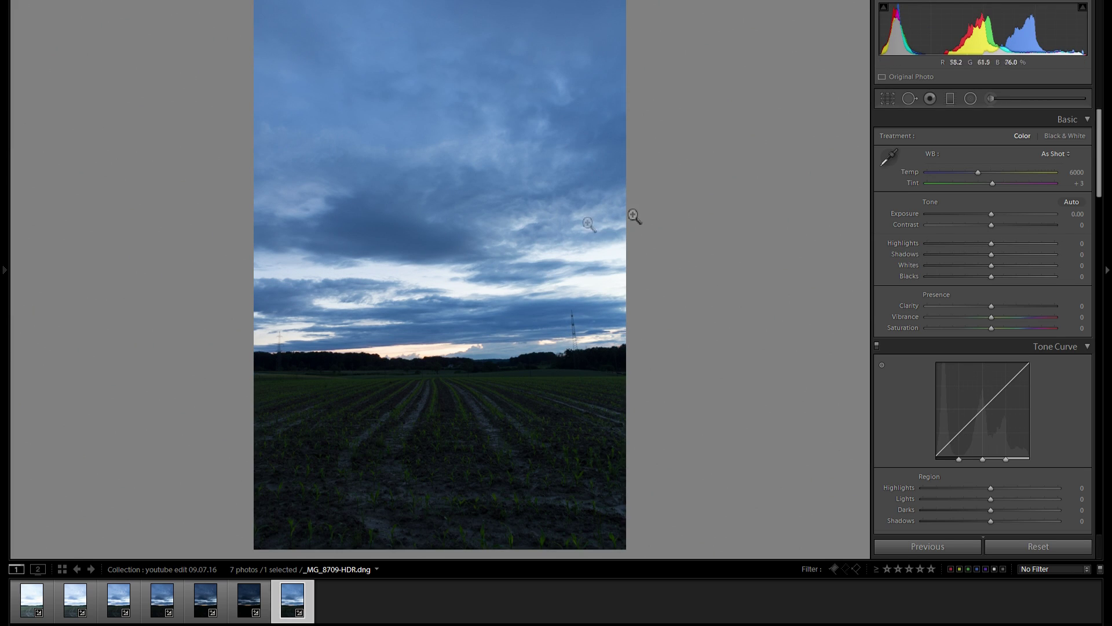
pyautogui.moveTo(968, 245); pyautogui.dragTo(842, 243)
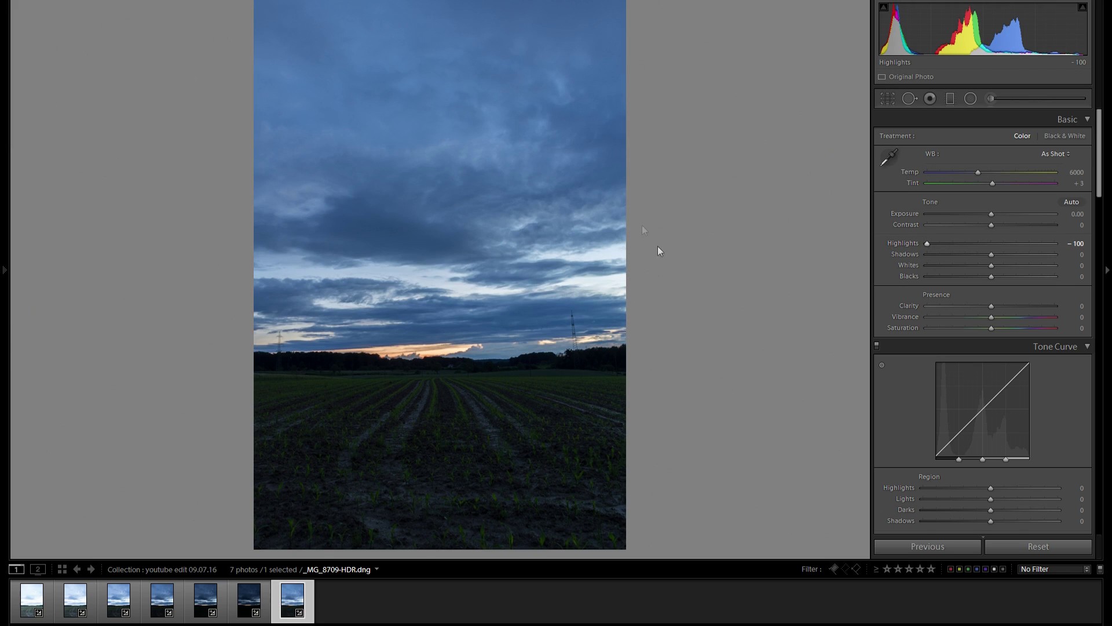
pyautogui.doubleClick(903, 244)
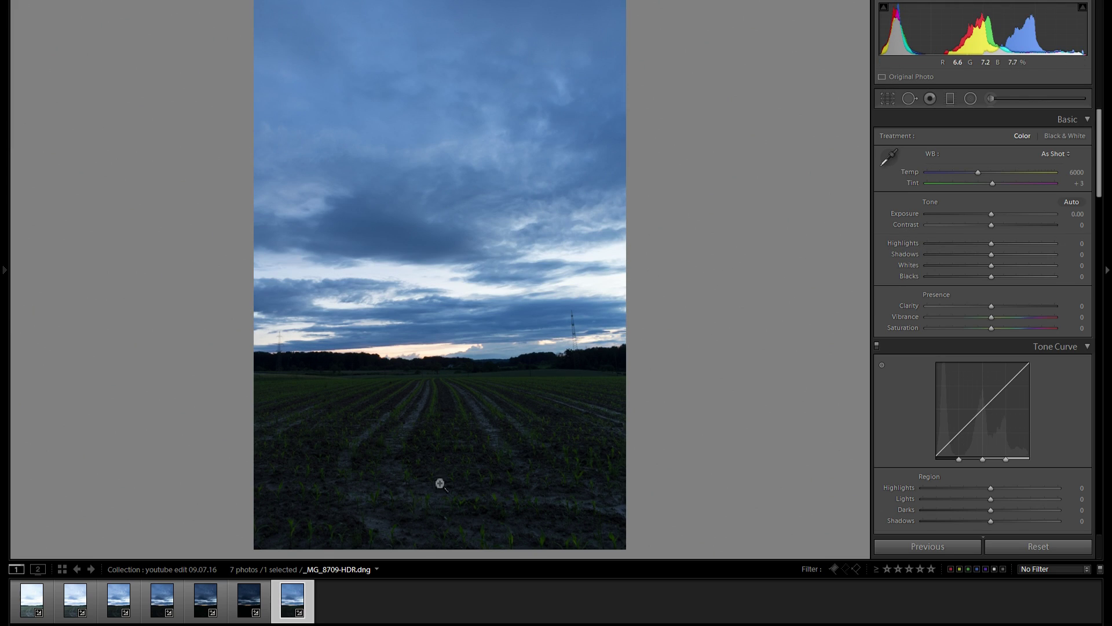
# - Try the HDR photo's Exposure at +2.40 and at −2.40, and reset it
pyautogui.click(992, 214)
pyautogui.moveTo(992, 213); pyautogui.dragTo(1007, 213)
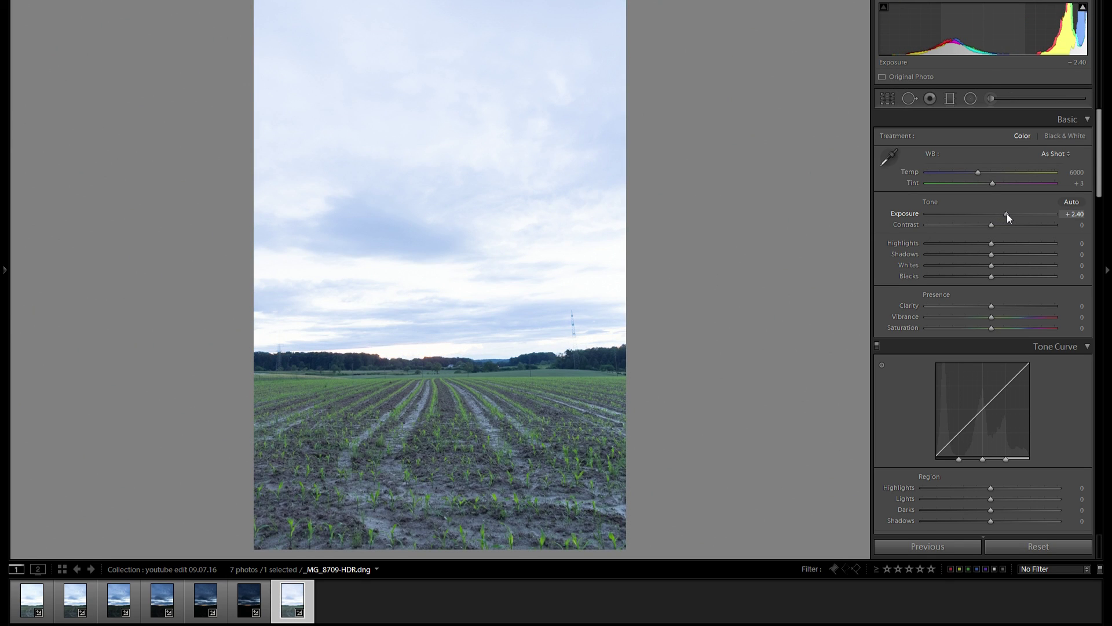
pyautogui.moveTo(1007, 213); pyautogui.dragTo(976, 217)
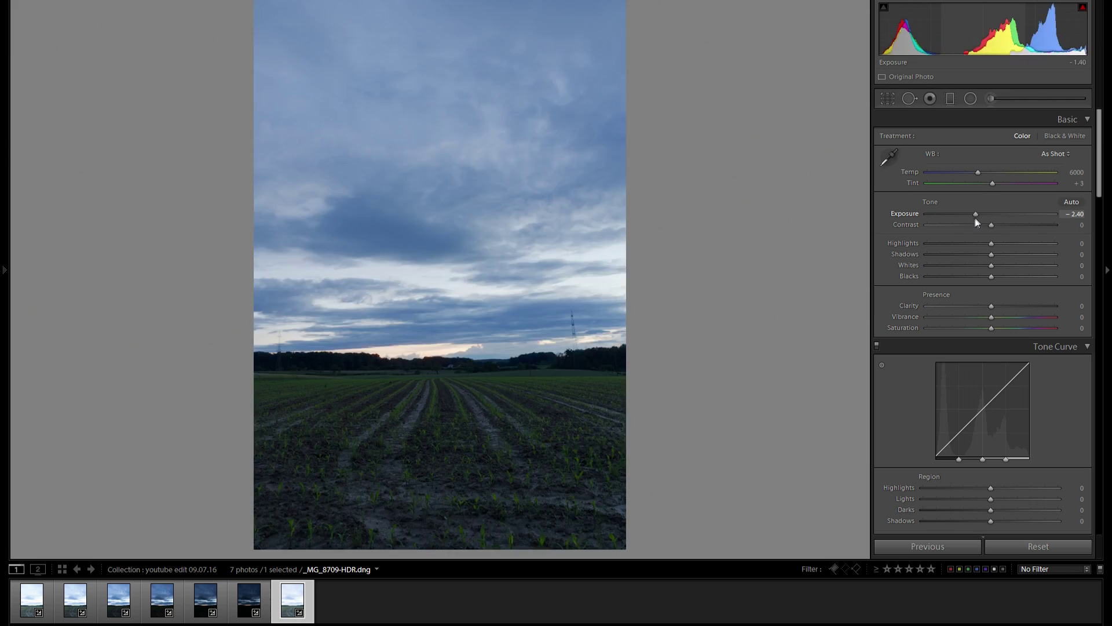
pyautogui.doubleClick(908, 213)
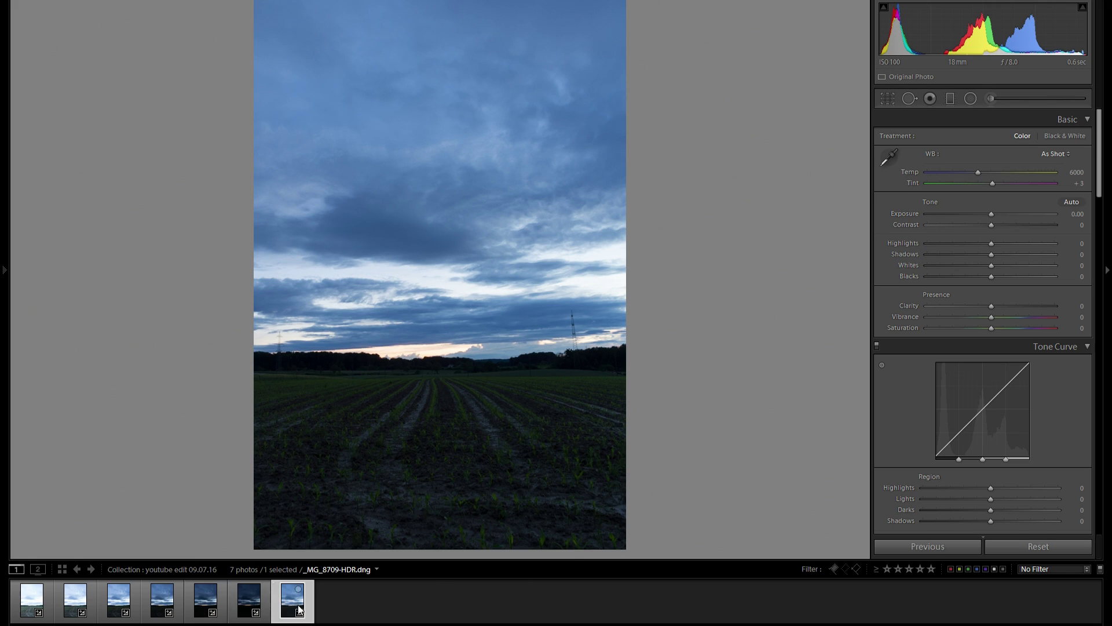
# - View the single exposure _MG_8712.CR2 for comparison, reselect the HDR photo and hide the filmstrip
pyautogui.click(169, 604)
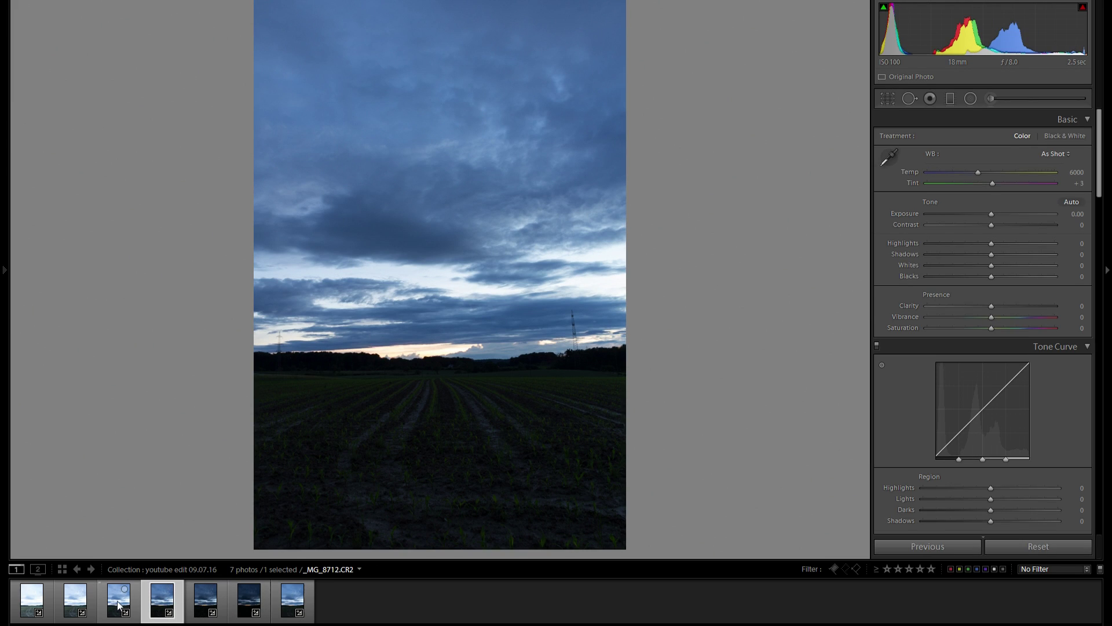
pyautogui.click(290, 603)
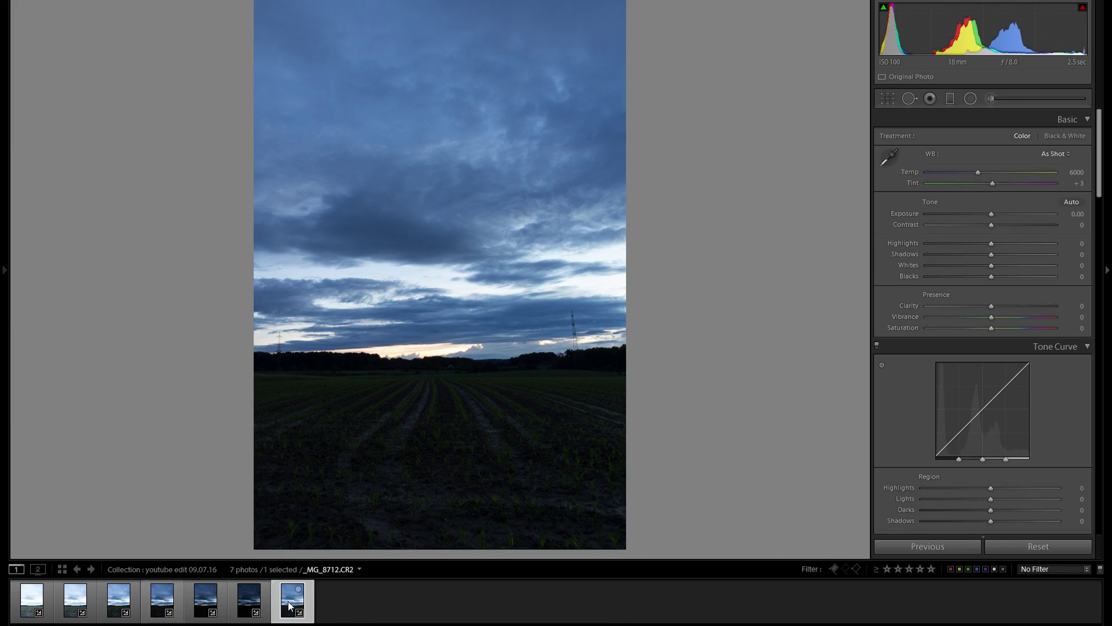
pyautogui.press('F6')
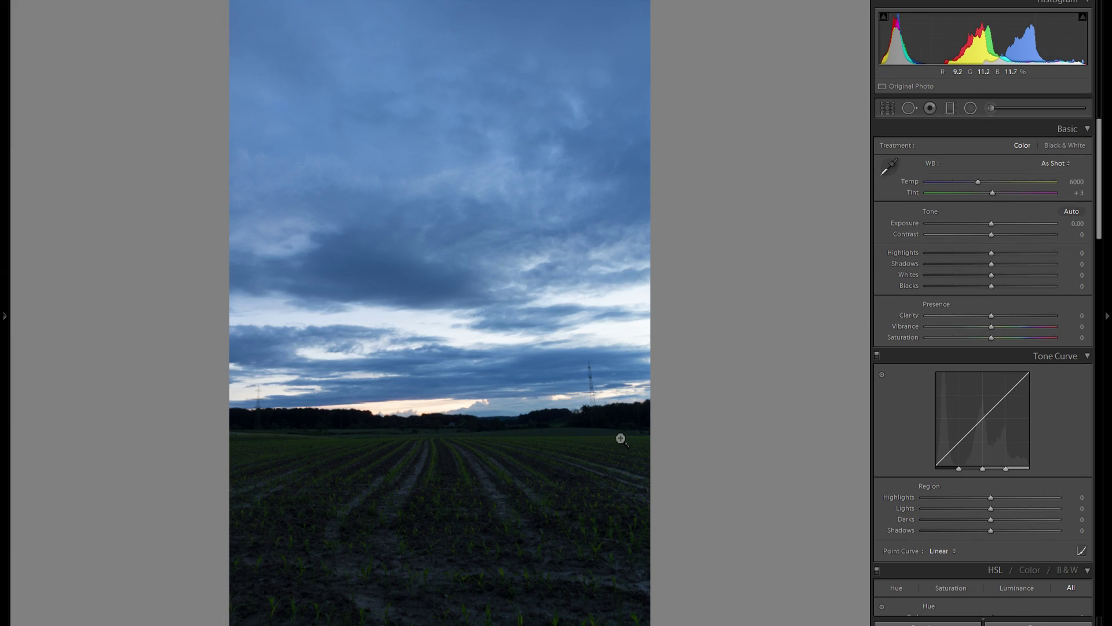
# - Crop away the upper strip of sky, keeping the full width of the photo
pyautogui.click(886, 109)
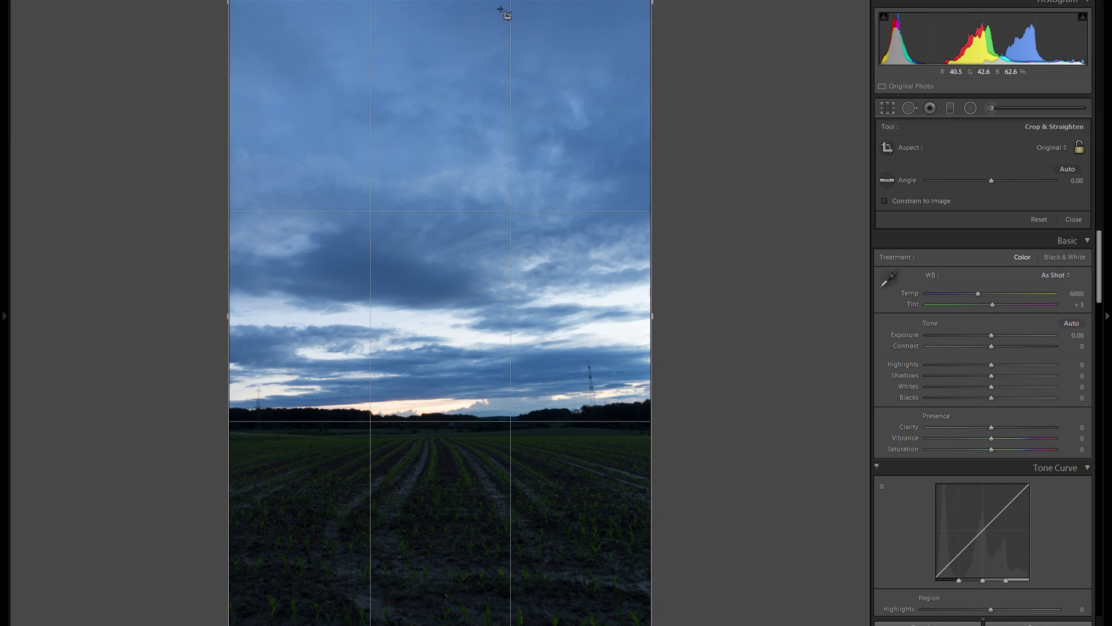
pyautogui.moveTo(492, 2); pyautogui.dragTo(487, 63)
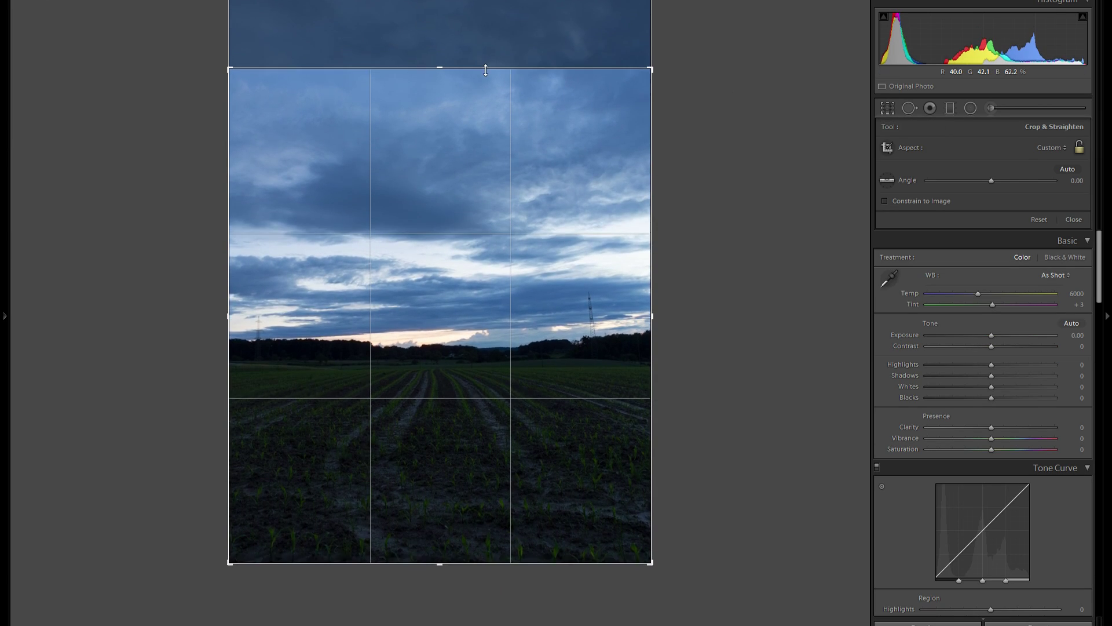
pyautogui.press('Return')
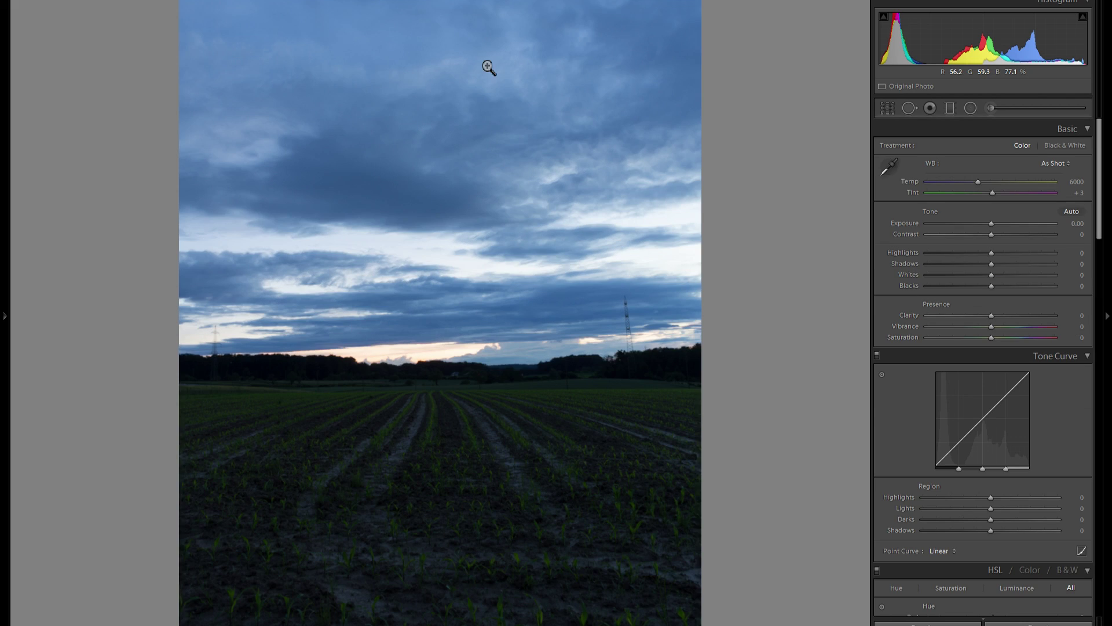
# - Raise the overall Exposure to +1.40 and darken the sky with a graduated filter at Exposure −1.07, placed across the horizon
pyautogui.moveTo(992, 222); pyautogui.dragTo(1003, 224)
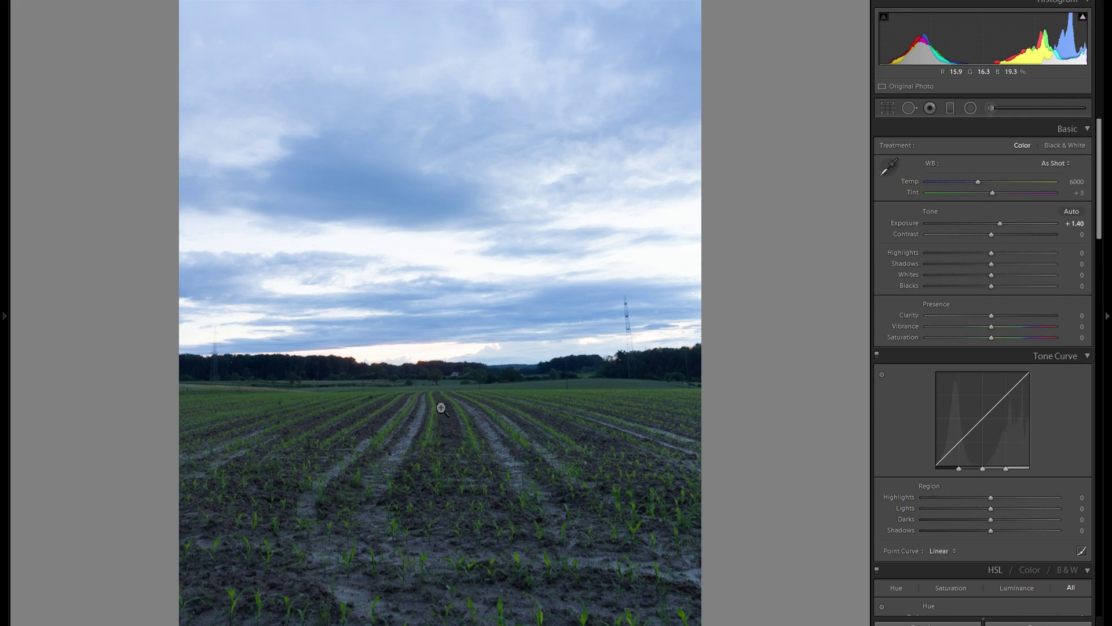
pyautogui.click(951, 107)
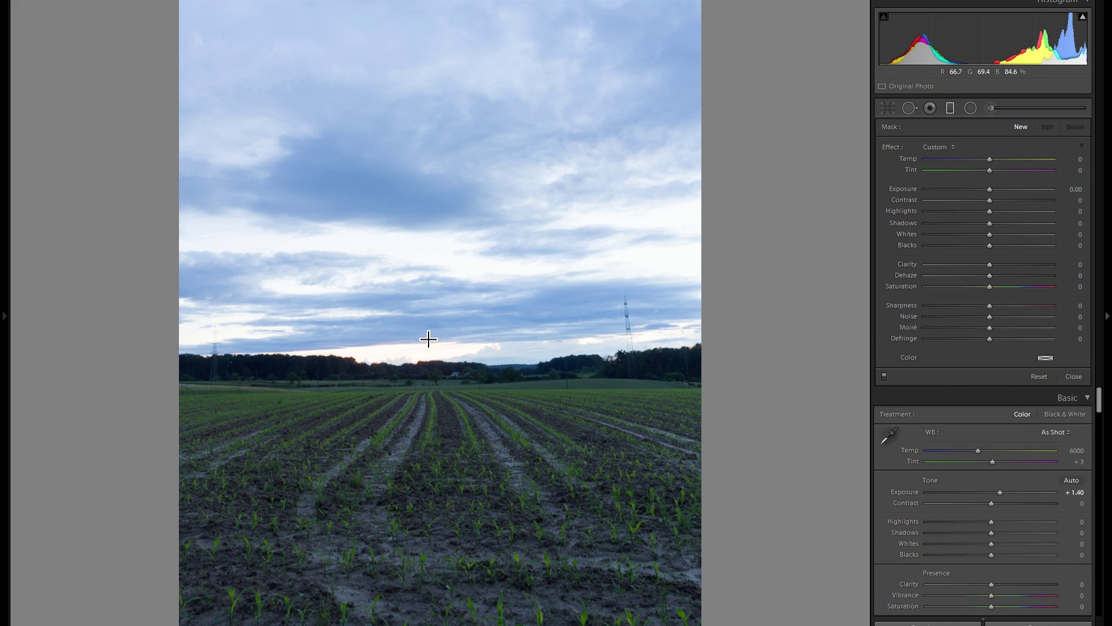
pyautogui.moveTo(427, 346); pyautogui.dragTo(424, 430)
pyautogui.moveTo(987, 190); pyautogui.dragTo(971, 195)
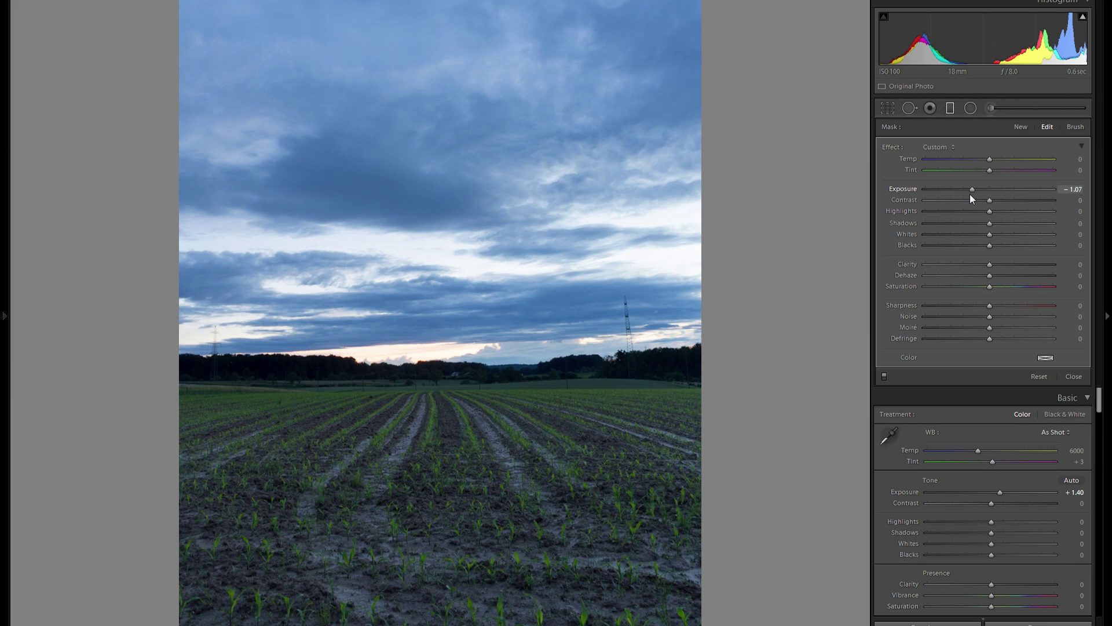
pyautogui.click(950, 107)
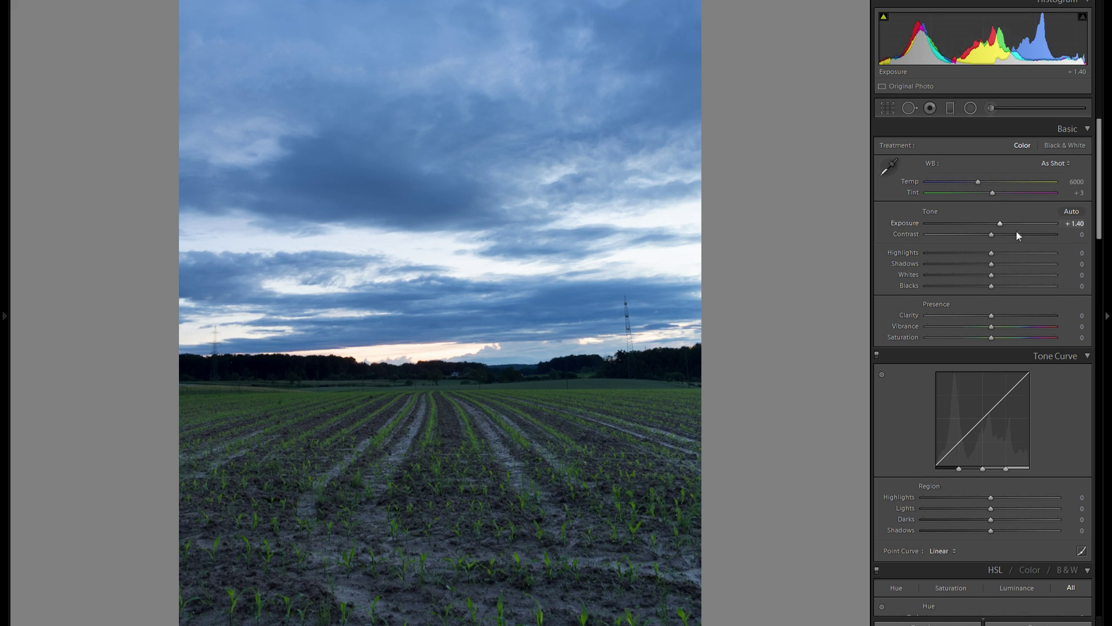
# - Set Contrast to +26, Highlights to −100, Shadows to −36, Whites to +69, Blacks to +37 and Clarity to −13
pyautogui.moveTo(1003, 235); pyautogui.dragTo(1008, 235)
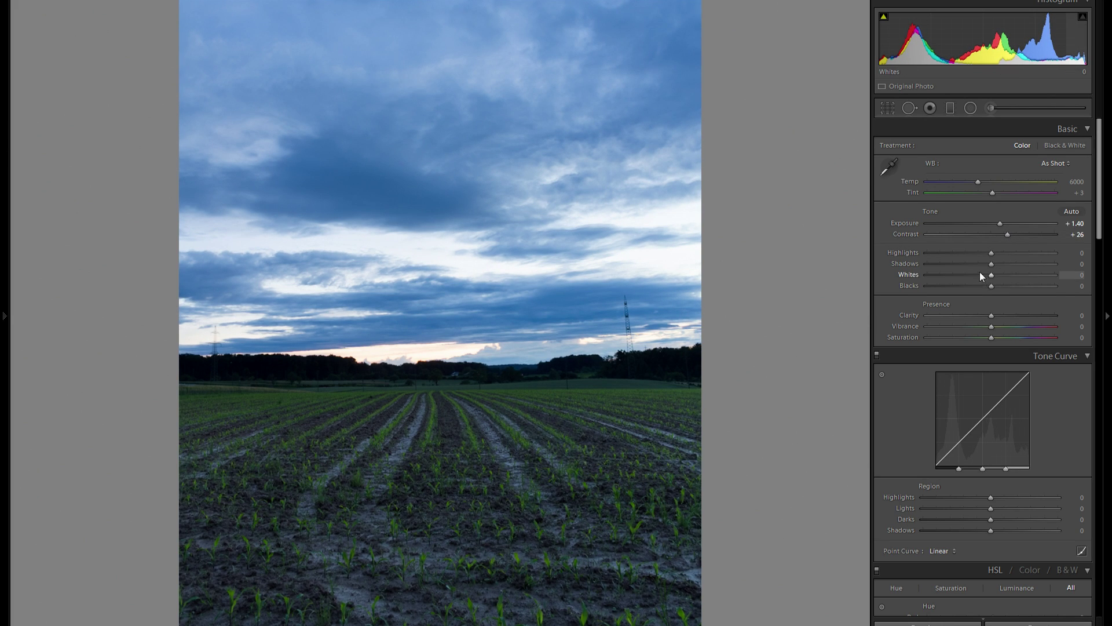
pyautogui.moveTo(991, 265)
pyautogui.mouseDown()
pyautogui.moveTo(1034, 266)
pyautogui.moveTo(969, 265)
pyautogui.mouseUp()
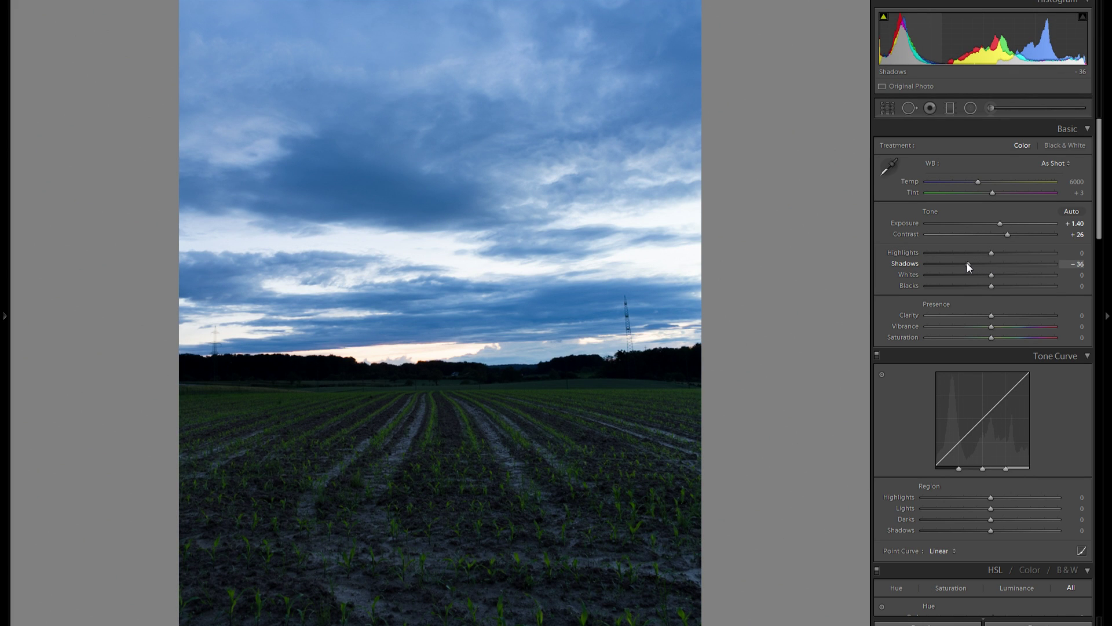
pyautogui.moveTo(995, 288); pyautogui.dragTo(753, 253)
pyautogui.doubleClick(915, 252)
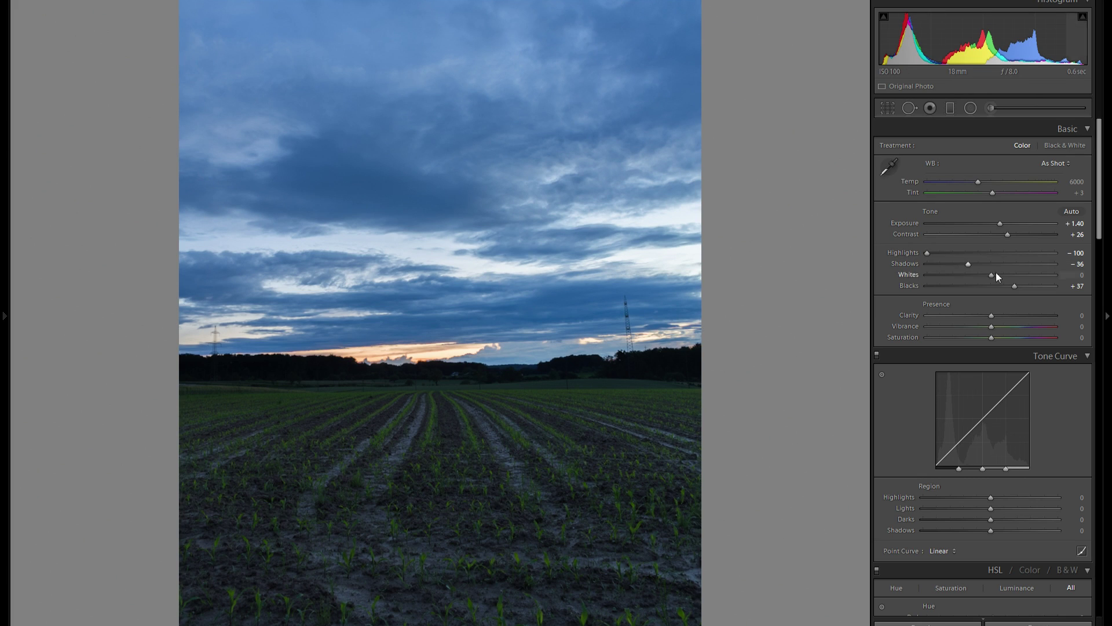
pyautogui.moveTo(1025, 276); pyautogui.dragTo(1035, 273)
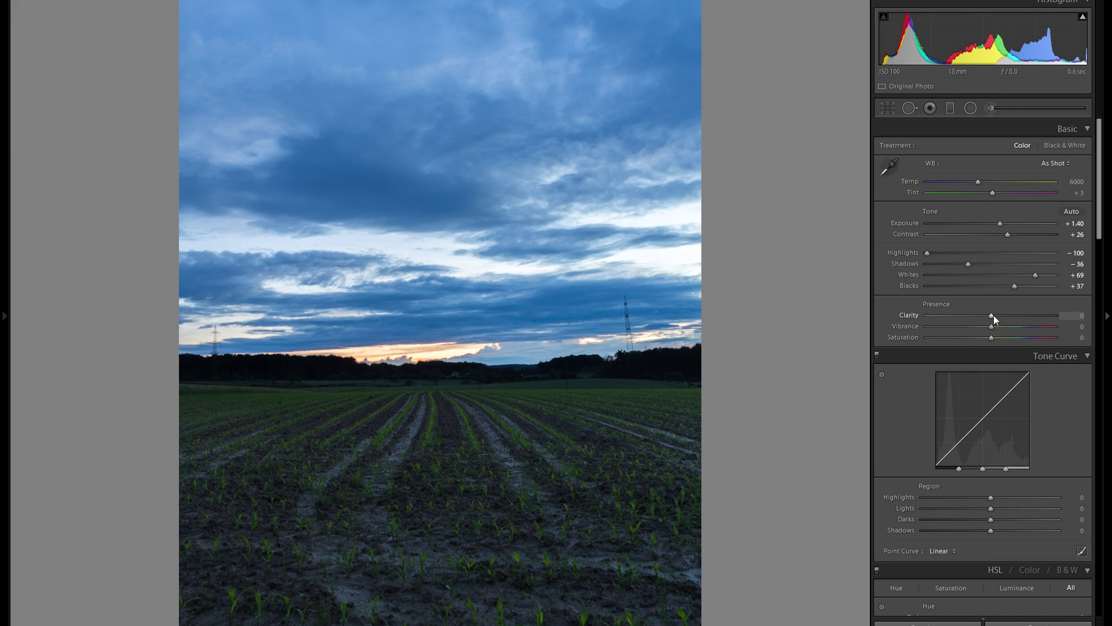
pyautogui.moveTo(994, 315)
pyautogui.mouseDown()
pyautogui.moveTo(976, 315)
pyautogui.moveTo(997, 316)
pyautogui.moveTo(986, 315)
pyautogui.mouseUp()
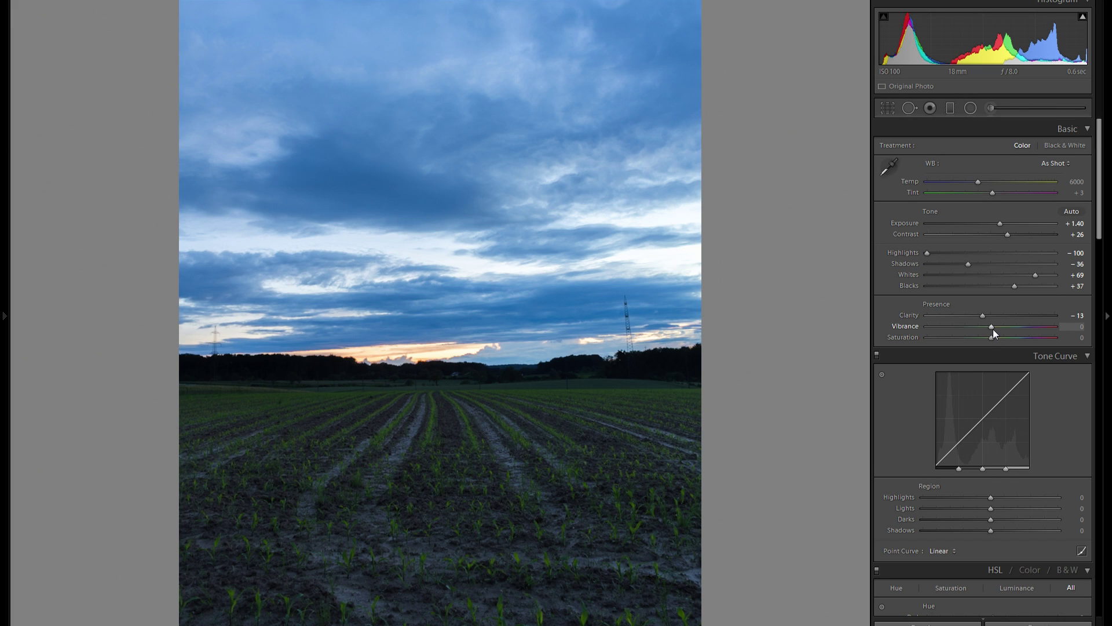
# - Try Vibrance at about +45 and a white balance temperature of 21946, resetting both
pyautogui.moveTo(993, 329); pyautogui.dragTo(999, 334)
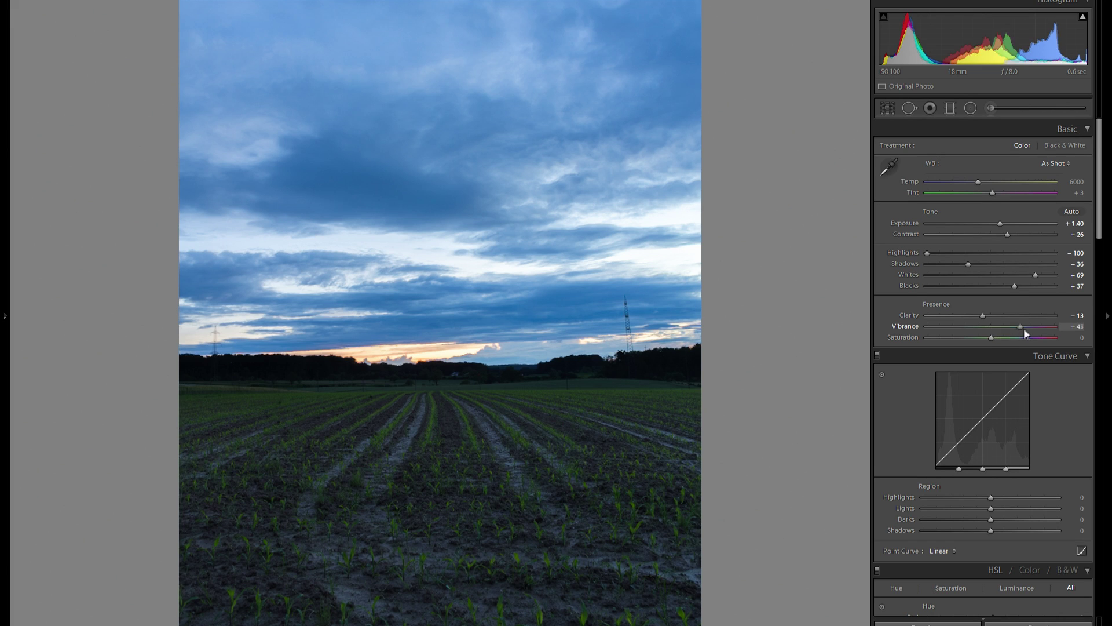
pyautogui.doubleClick(909, 328)
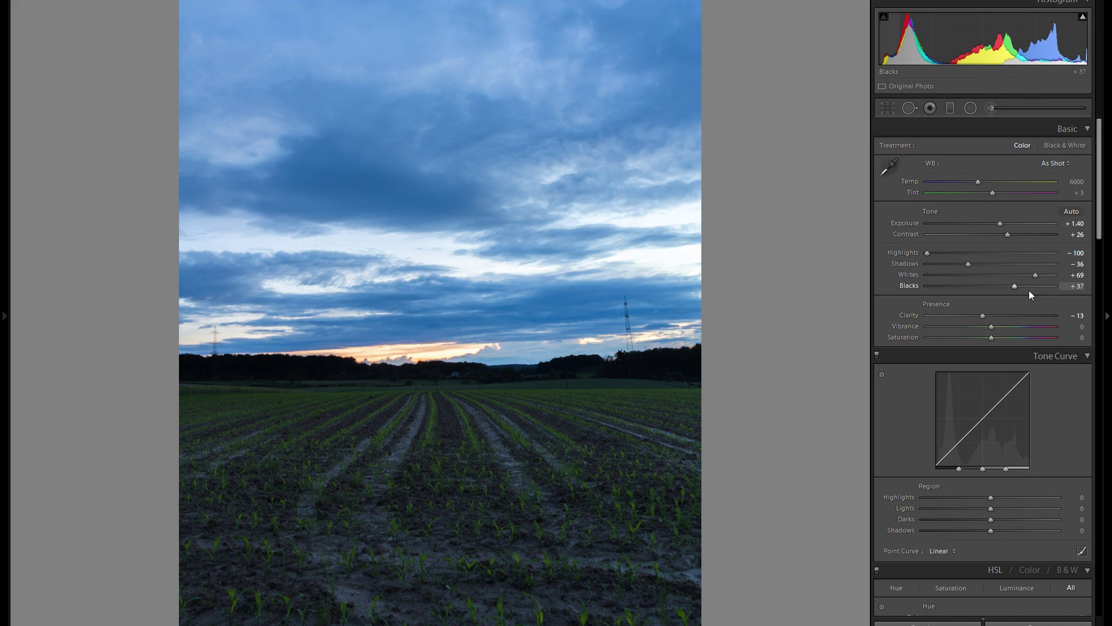
pyautogui.click(979, 181)
pyautogui.moveTo(978, 182); pyautogui.dragTo(1037, 182)
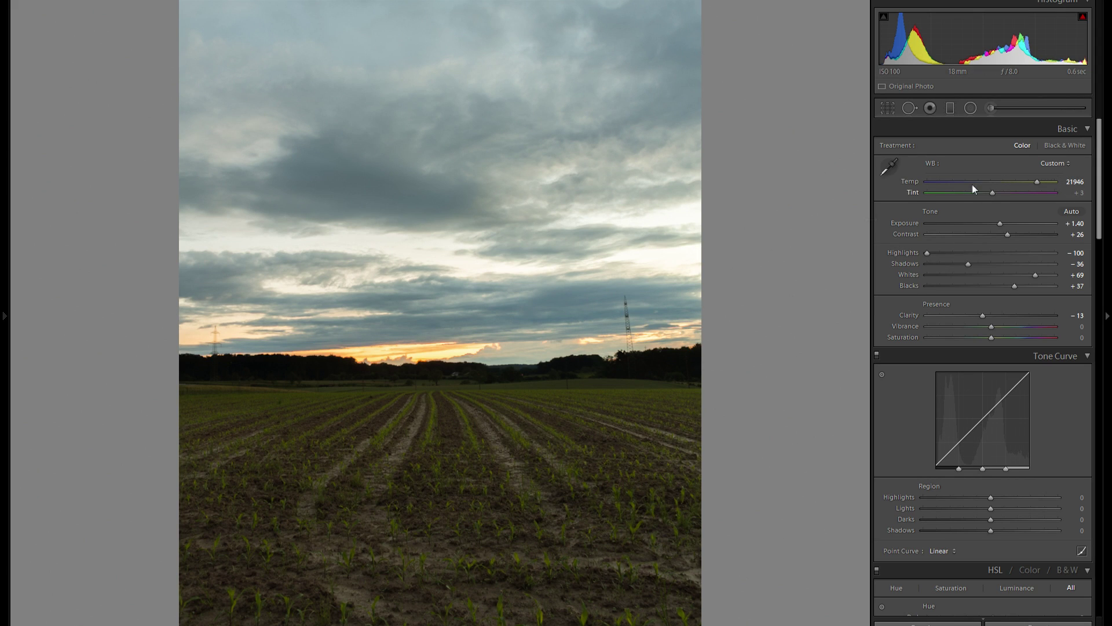
pyautogui.doubleClick(913, 182)
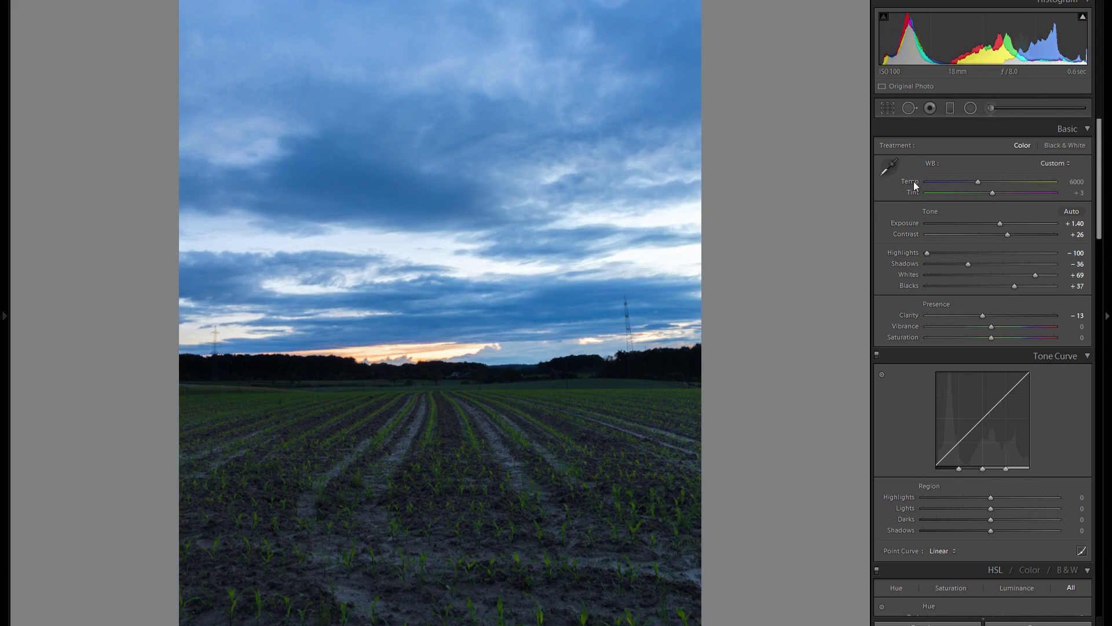
# - Add a graduated filter over the field up to the horizon with Temp 40, Contrast 35 and Whites 41
pyautogui.click(951, 108)
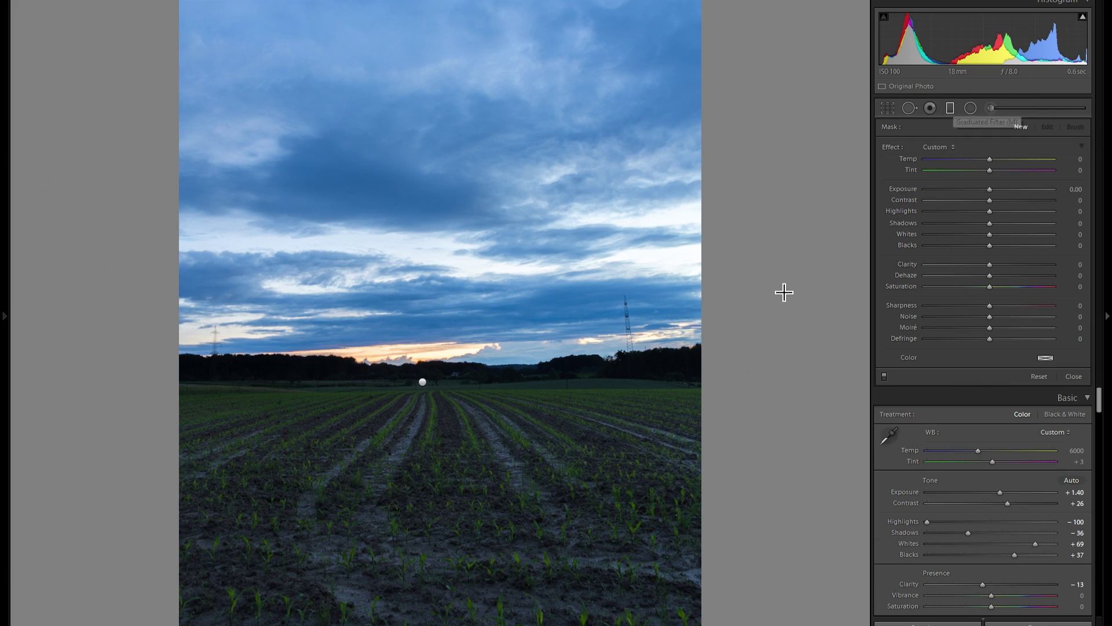
pyautogui.moveTo(457, 409); pyautogui.dragTo(450, 322)
pyautogui.moveTo(452, 366); pyautogui.dragTo(457, 377)
pyautogui.moveTo(990, 159); pyautogui.dragTo(1014, 159)
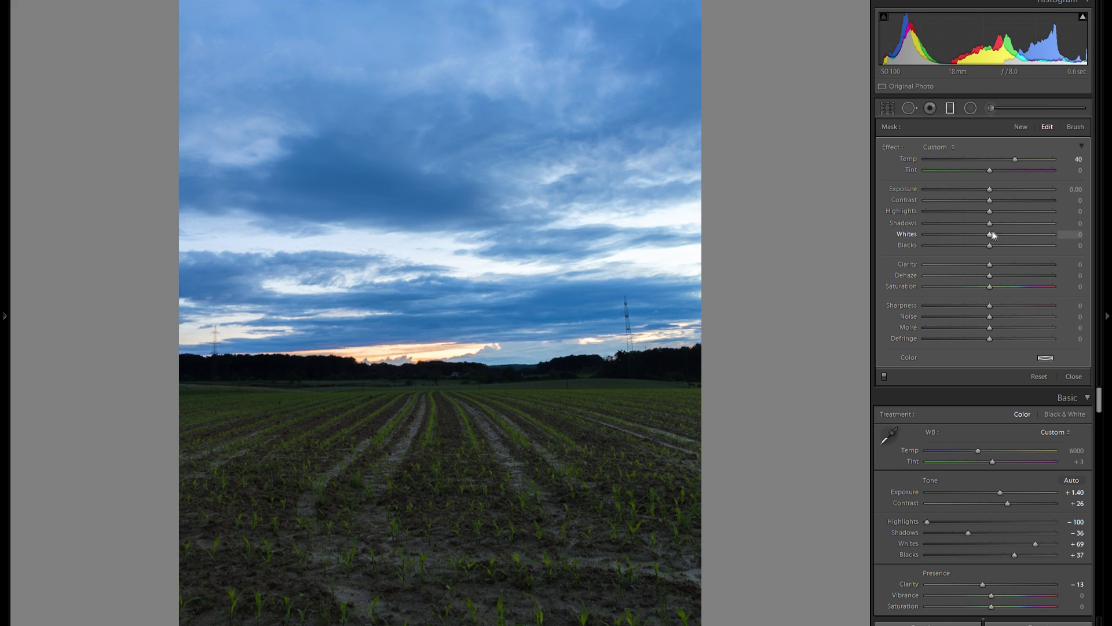
pyautogui.moveTo(990, 234); pyautogui.dragTo(1011, 203)
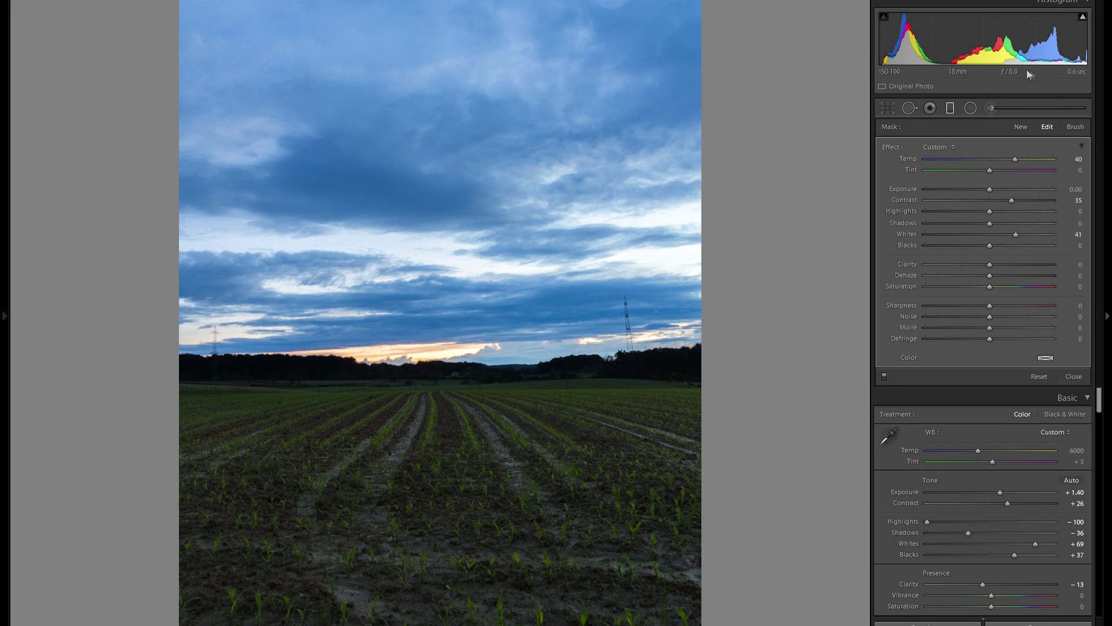
pyautogui.click(949, 109)
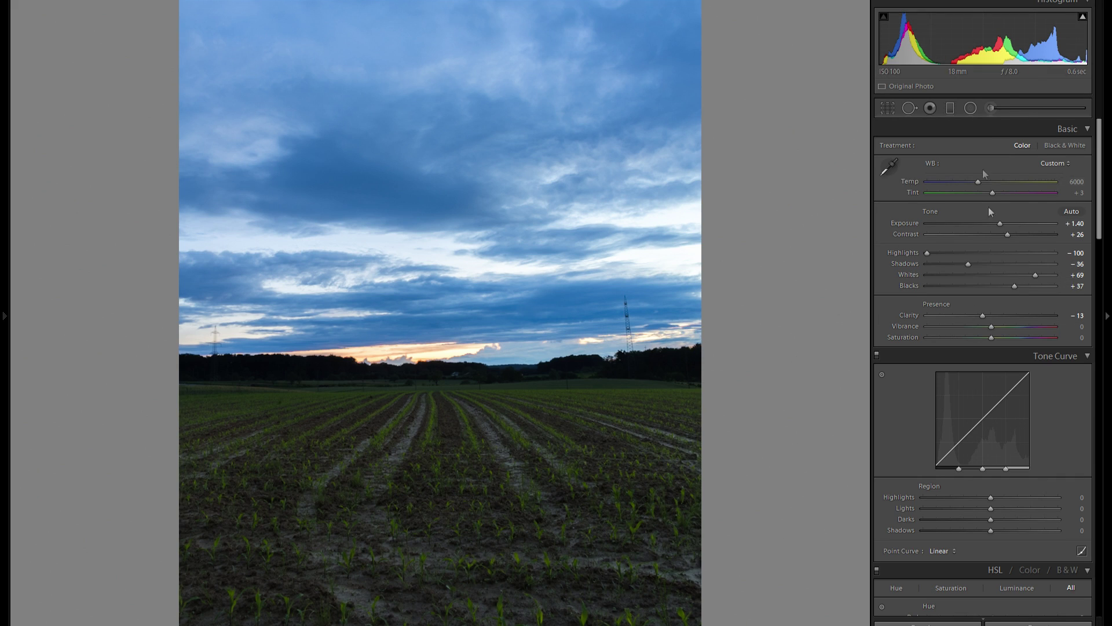
# - Set the Tone Curve's Highlights region to +50
pyautogui.scroll(-3, 1037, 318)
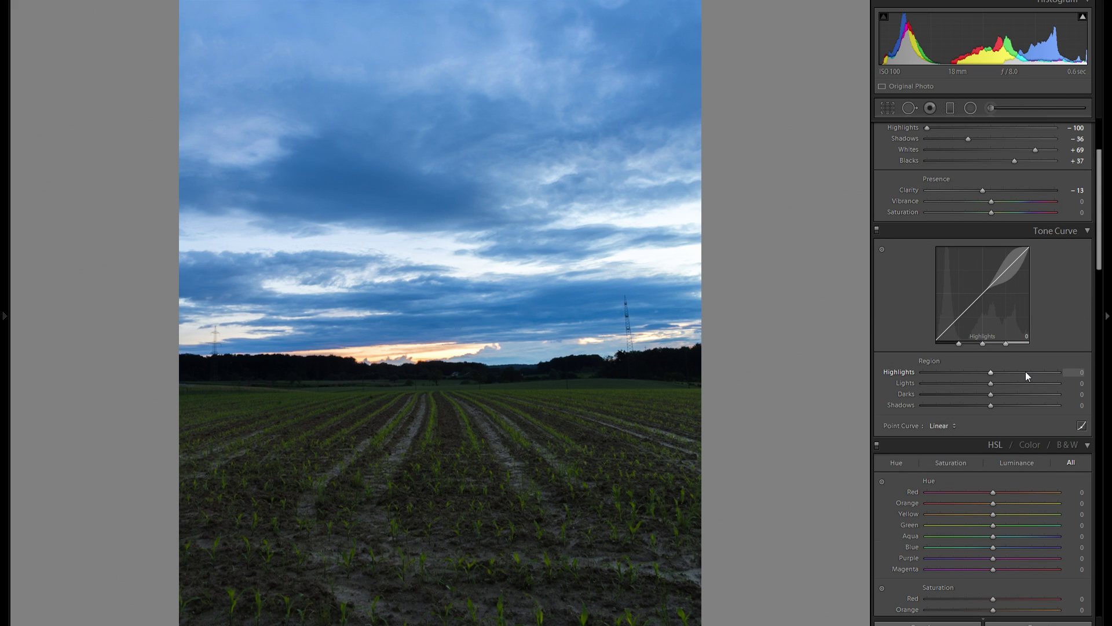
pyautogui.click(1026, 371)
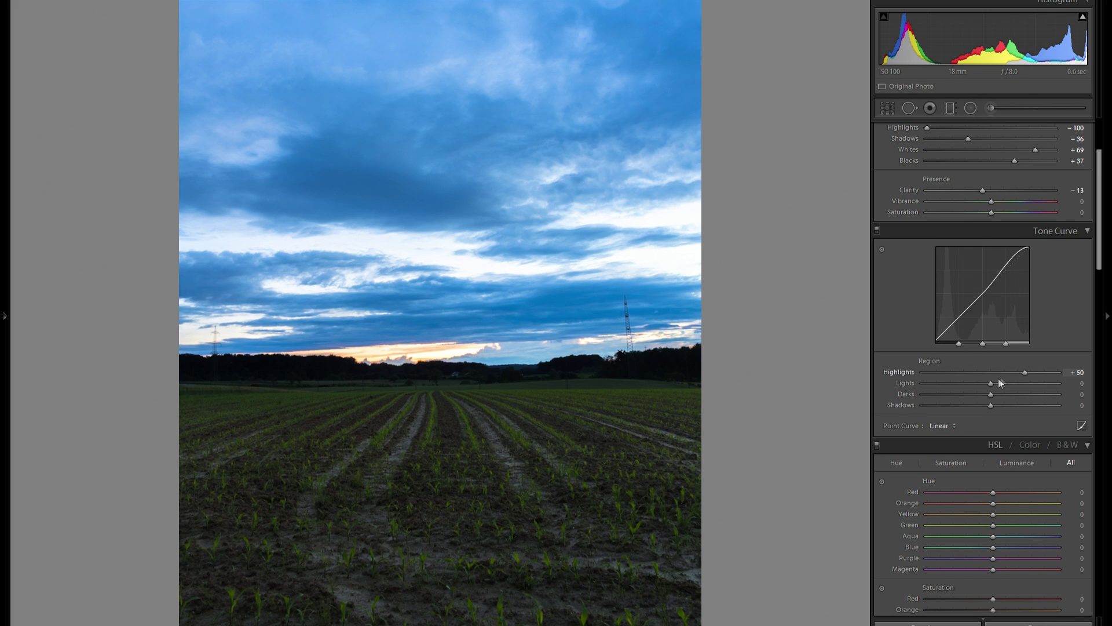
# - Set the Tone Curve's Lights to −9, Darks to −8 and Shadows to +6, and compare the photo without the curve
pyautogui.moveTo(990, 384); pyautogui.dragTo(996, 407)
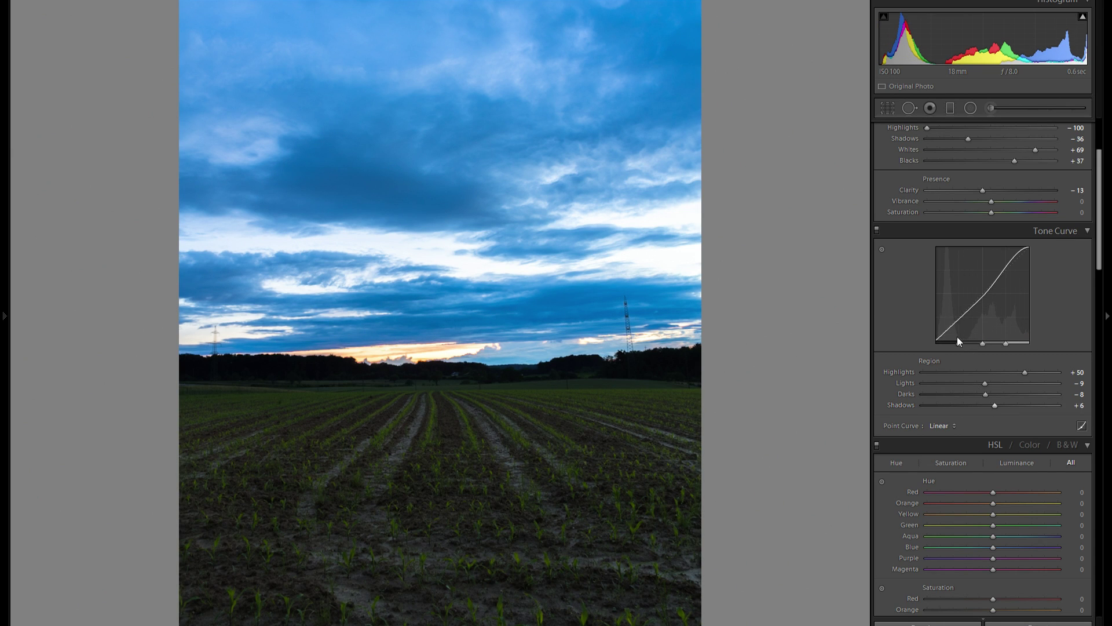
pyautogui.click(877, 229)
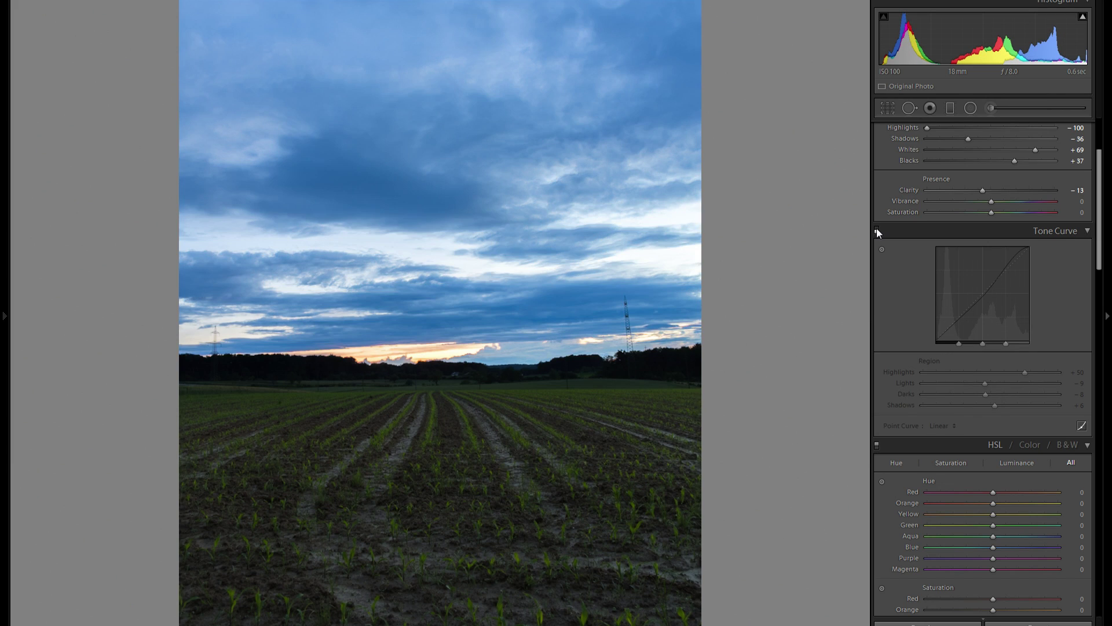
pyautogui.click(877, 229)
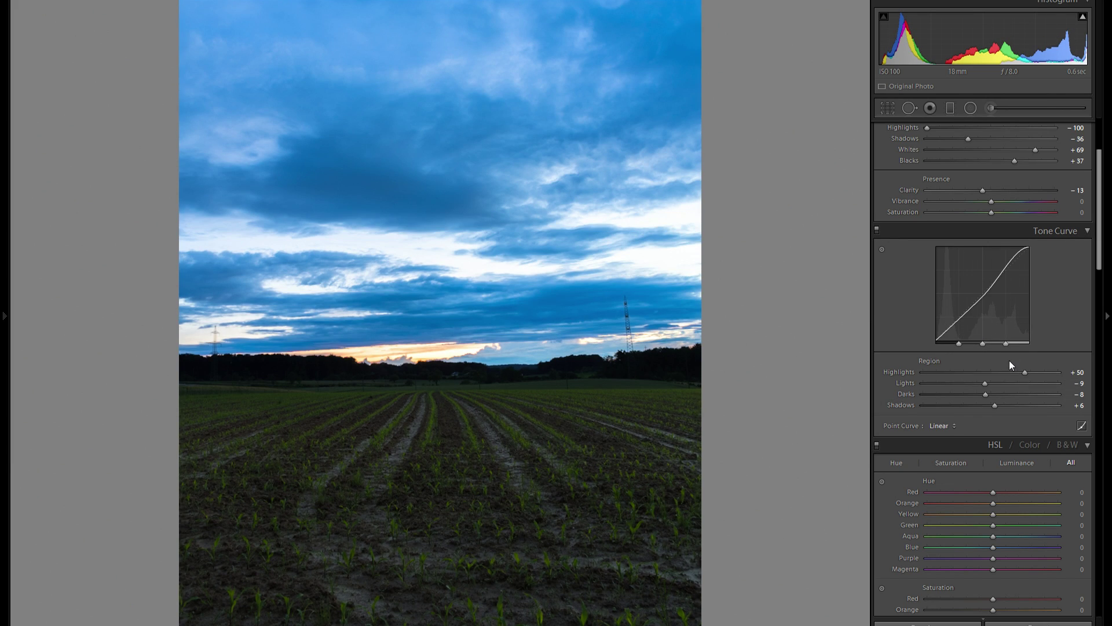
# - Give the Split Toning Highlights a warm yellow tint with Hue 52 and Saturation 20
pyautogui.scroll(-5, 1005, 325)
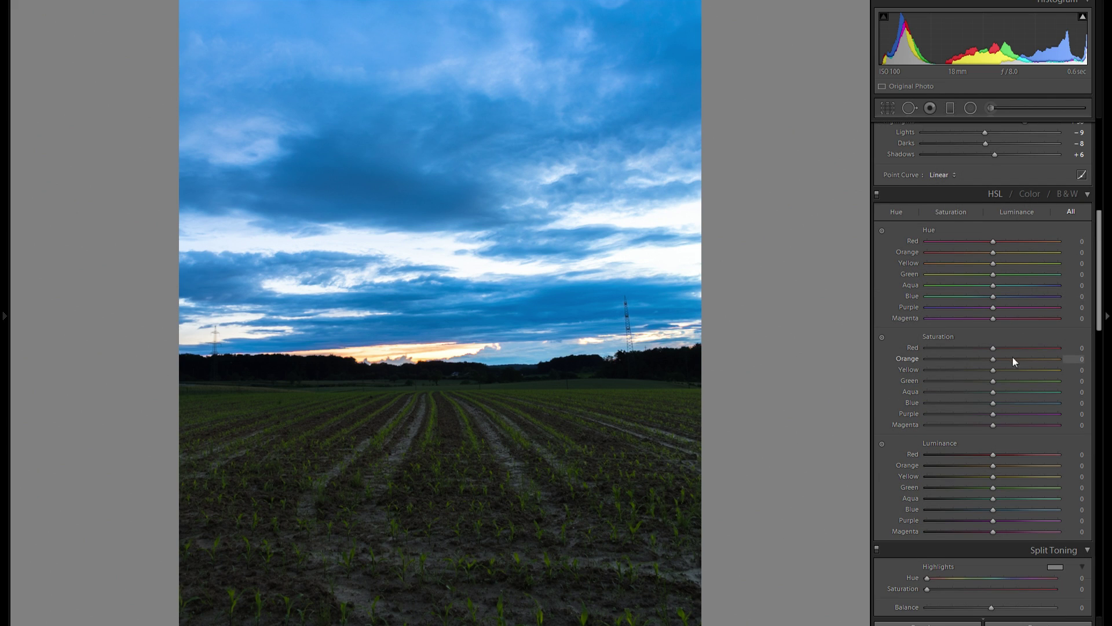
pyautogui.scroll(-4, 1023, 404)
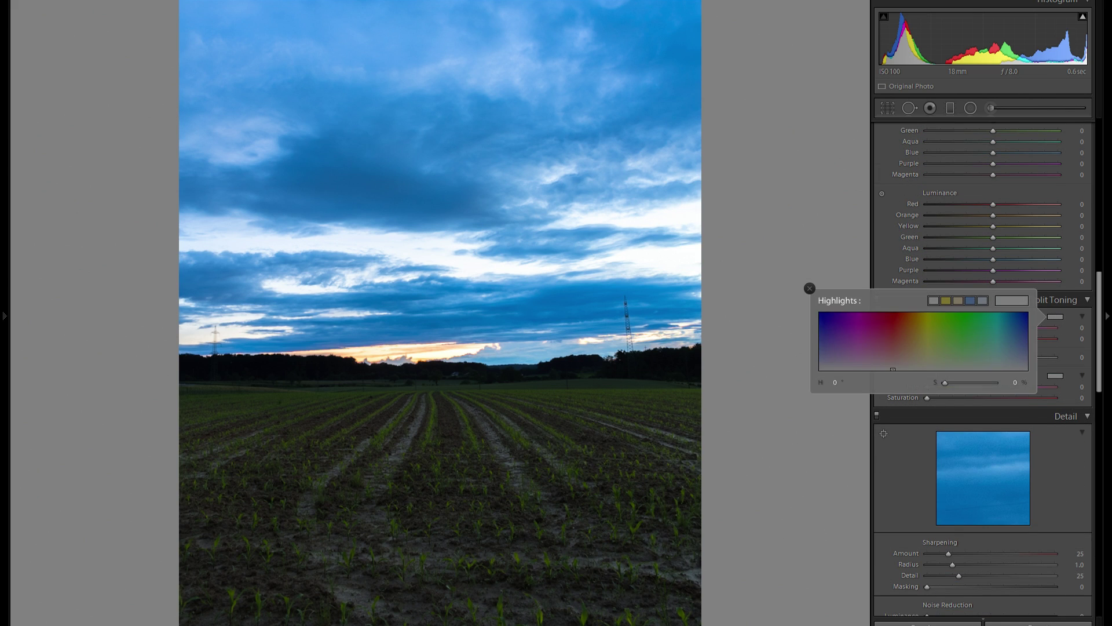
pyautogui.moveTo(893, 369)
pyautogui.mouseDown()
pyautogui.moveTo(917, 322)
pyautogui.moveTo(924, 368)
pyautogui.moveTo(932, 334)
pyautogui.moveTo(904, 342)
pyautogui.moveTo(834, 321)
pyautogui.moveTo(927, 335)
pyautogui.moveTo(845, 339)
pyautogui.moveTo(1019, 340)
pyautogui.moveTo(923, 338)
pyautogui.moveTo(923, 356)
pyautogui.moveTo(933, 290)
pyautogui.moveTo(923, 359)
pyautogui.mouseUp()
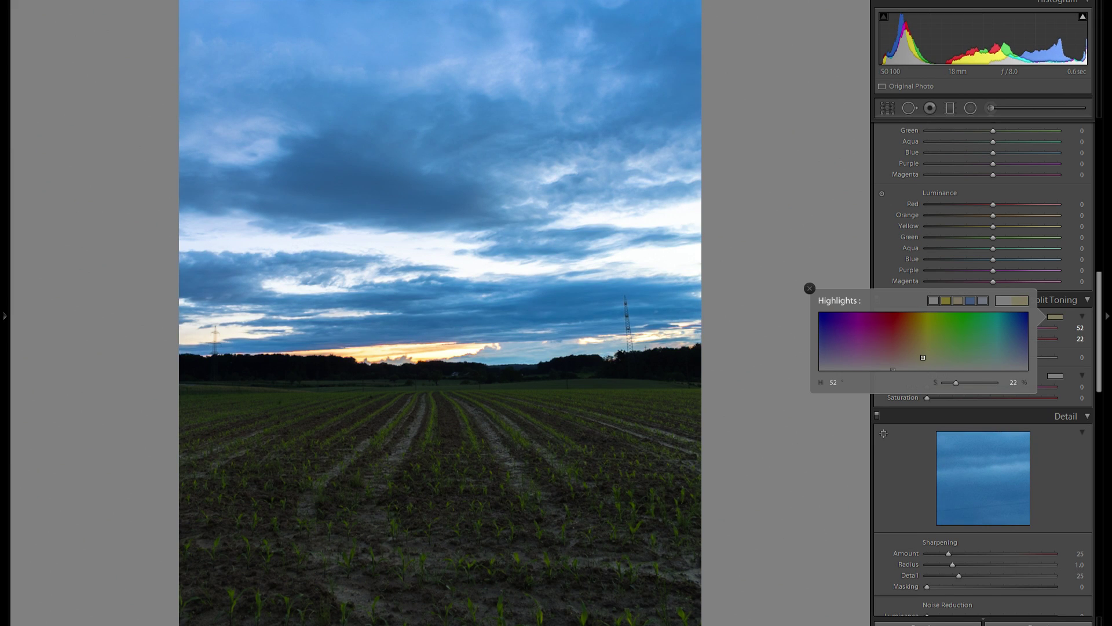
pyautogui.click(810, 288)
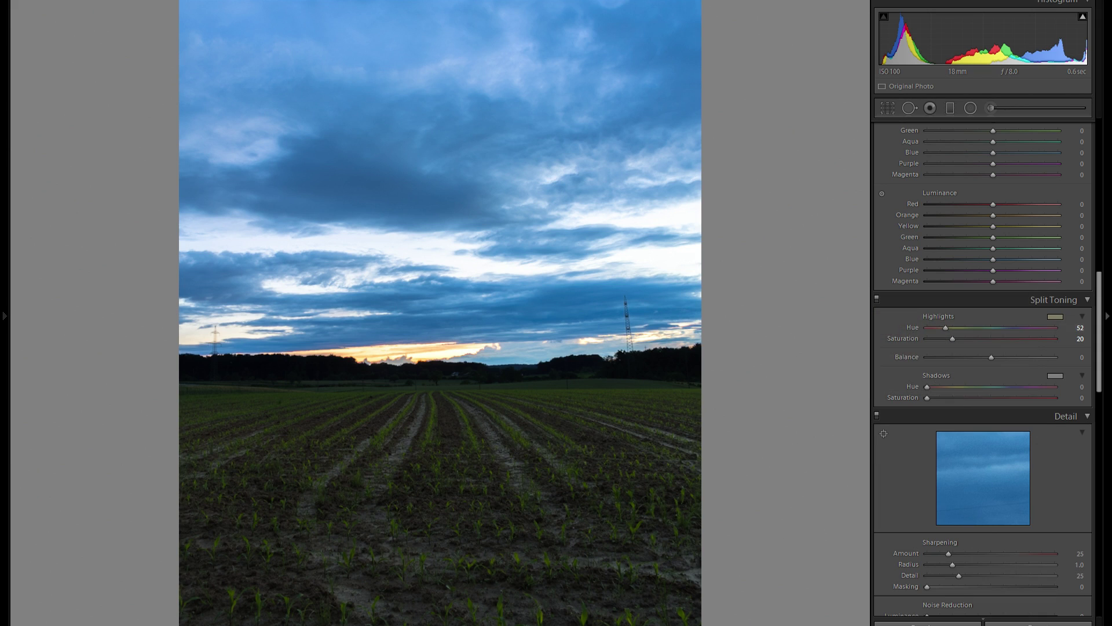
# - Tint the Split Toning Shadows with Hue 50 and Saturation 9, and compare the photo with and without split toning
pyautogui.click(1057, 376)
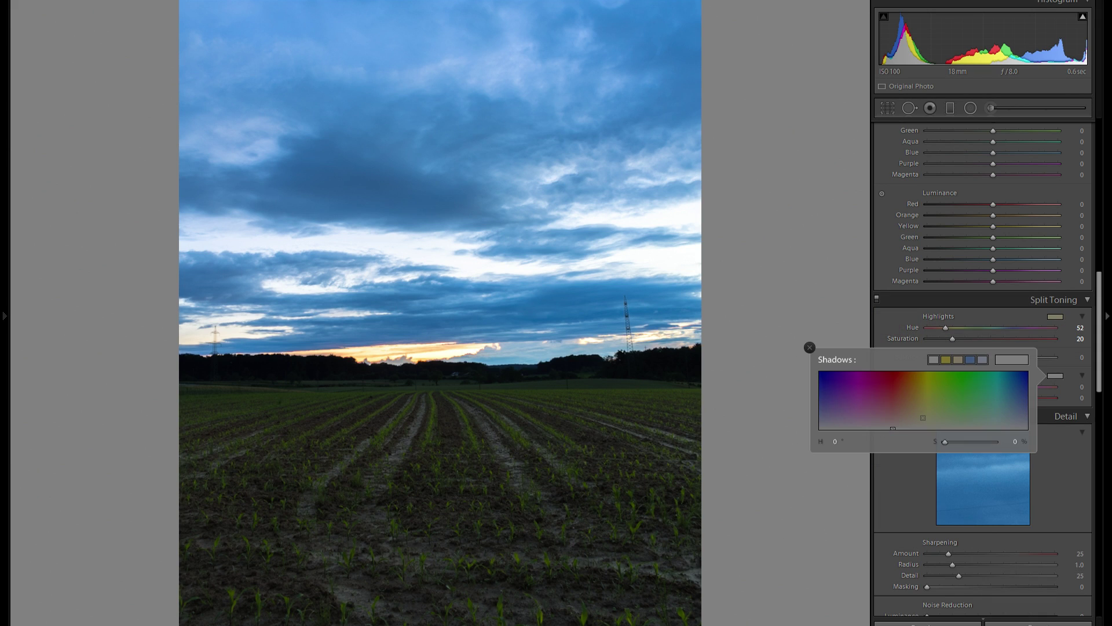
pyautogui.click(858, 402)
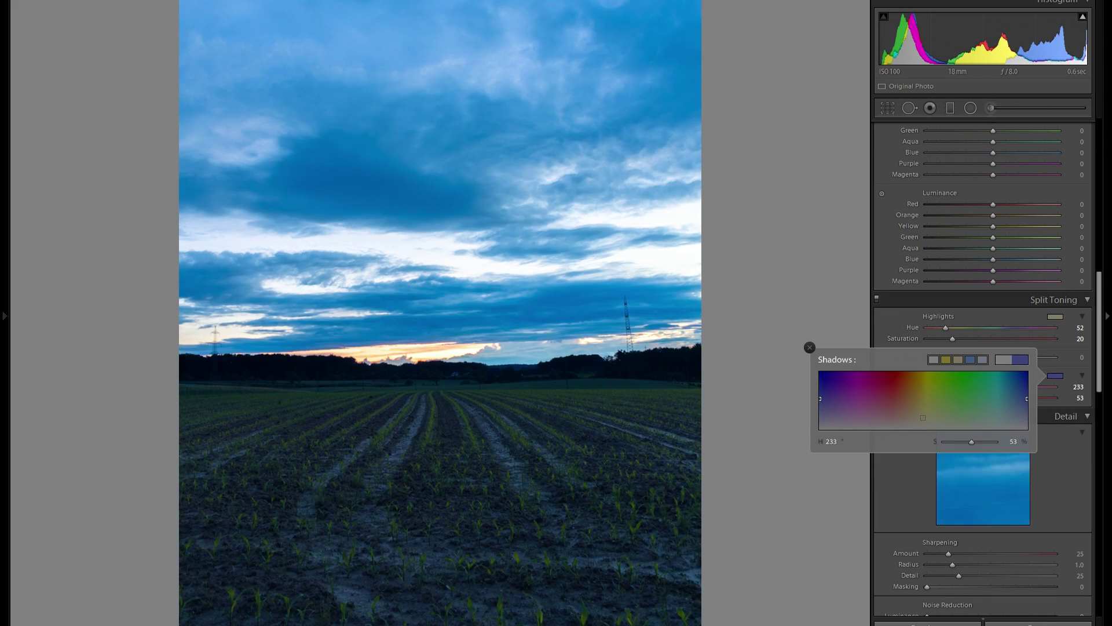
pyautogui.moveTo(858, 402)
pyautogui.mouseDown()
pyautogui.moveTo(1008, 405)
pyautogui.moveTo(852, 405)
pyautogui.moveTo(922, 420)
pyautogui.mouseUp()
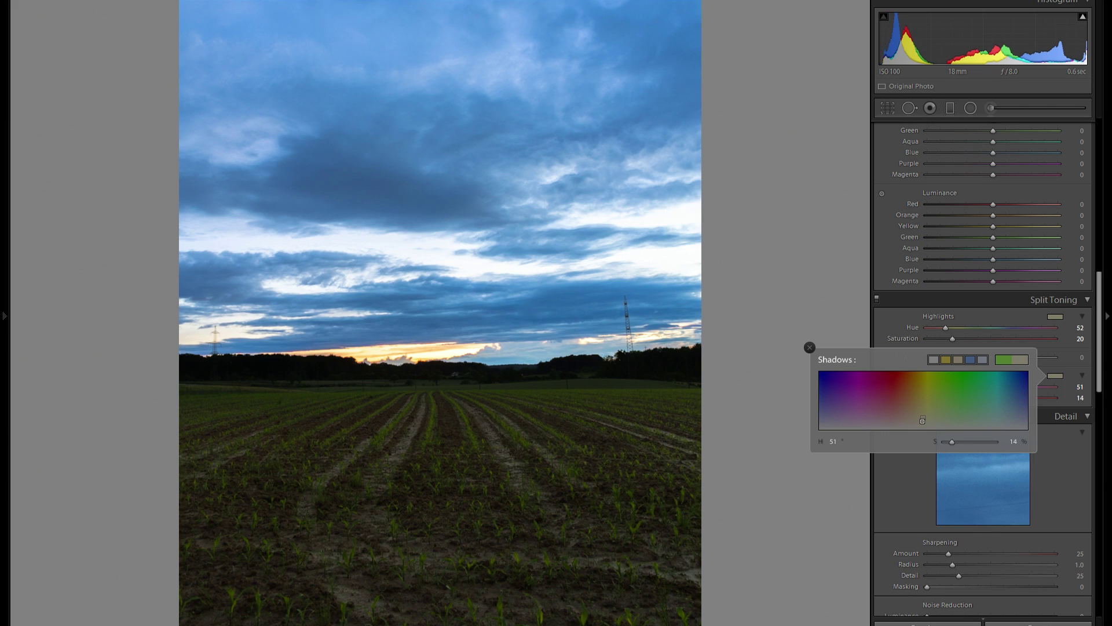
pyautogui.click(810, 348)
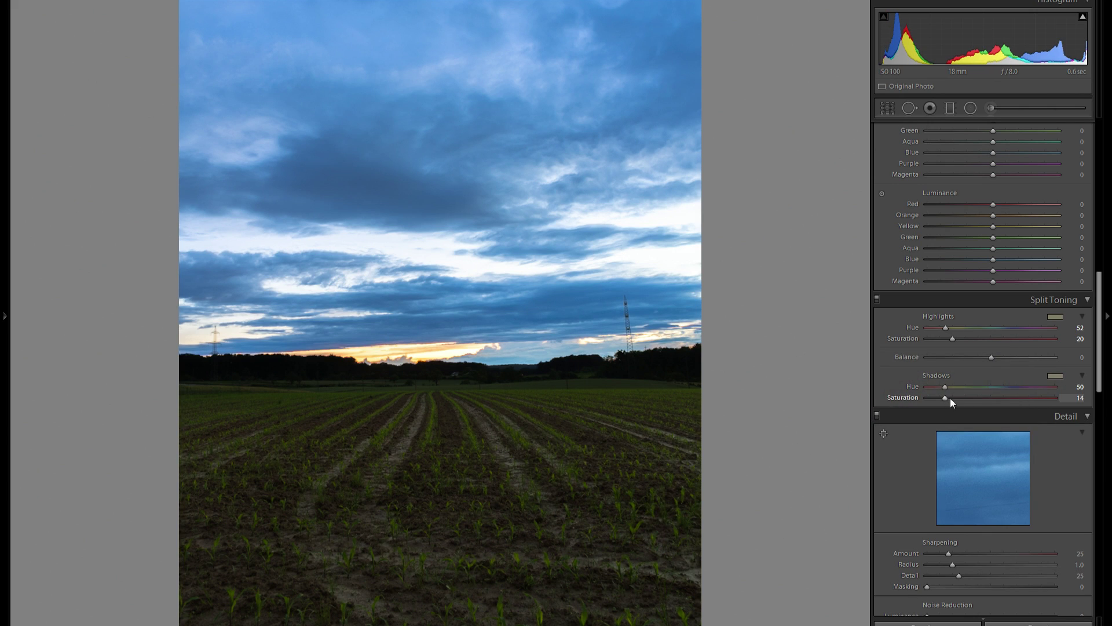
pyautogui.moveTo(941, 398); pyautogui.dragTo(940, 398)
pyautogui.click(878, 297)
pyautogui.click(877, 298)
pyautogui.click(878, 297)
pyautogui.click(877, 297)
# - Set Sharpening Amount to 68 and Masking to 38, and raise Color noise reduction to 100
pyautogui.scroll(-3, 959, 315)
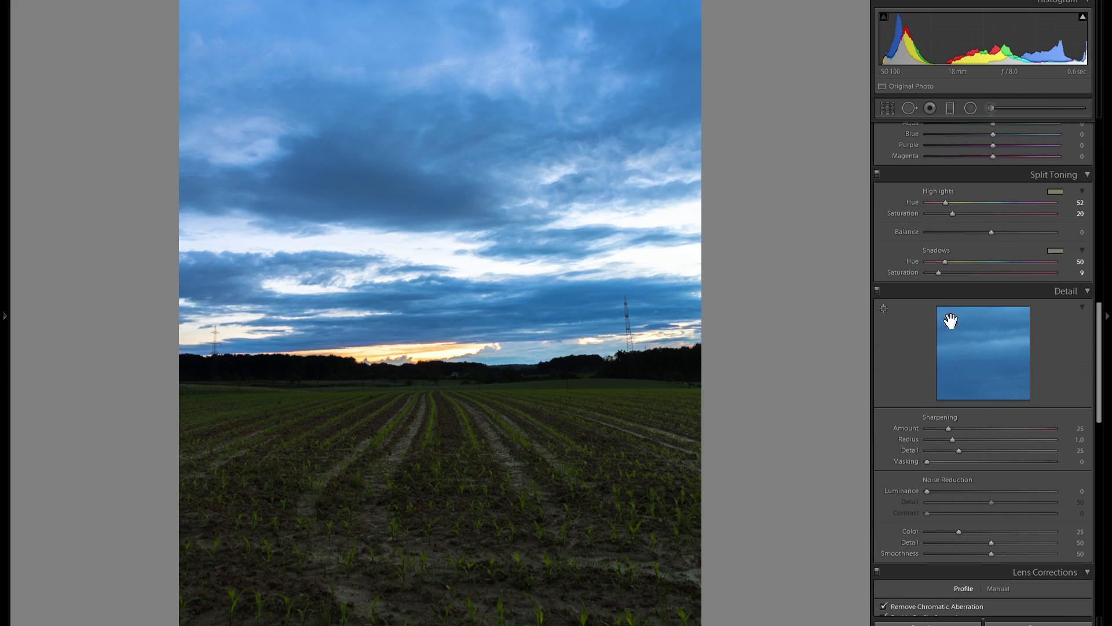
pyautogui.moveTo(986, 428); pyautogui.dragTo(985, 428)
pyautogui.click(982, 461)
pyautogui.keyDown('alt'); pyautogui.click(982, 461); pyautogui.keyUp('alt')
pyautogui.moveTo(987, 465); pyautogui.dragTo(975, 468)
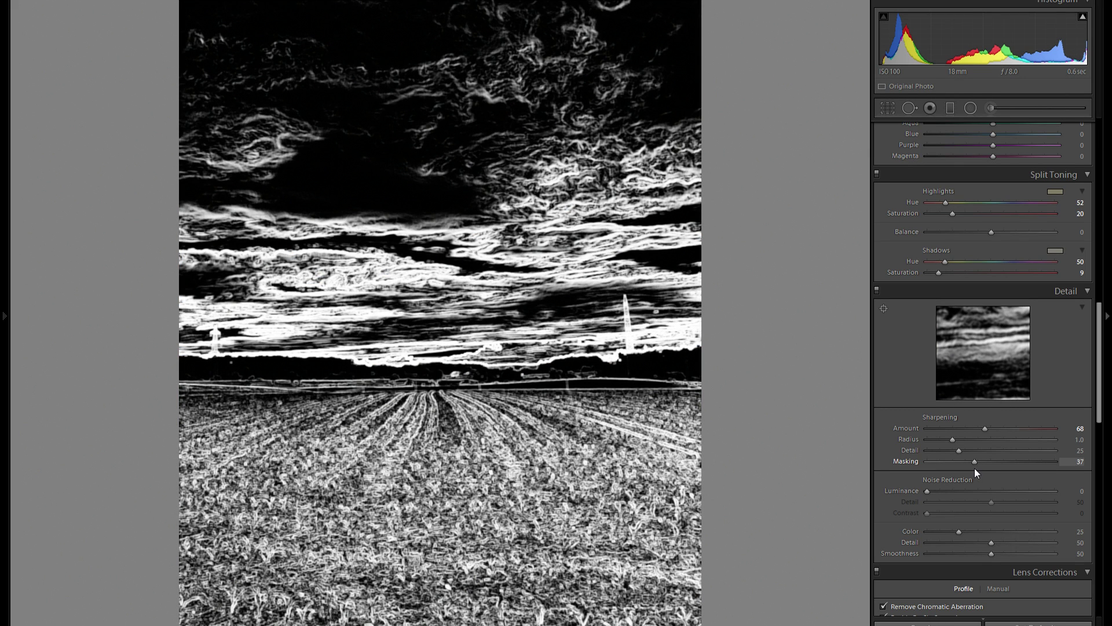
pyautogui.moveTo(974, 468); pyautogui.dragTo(977, 467)
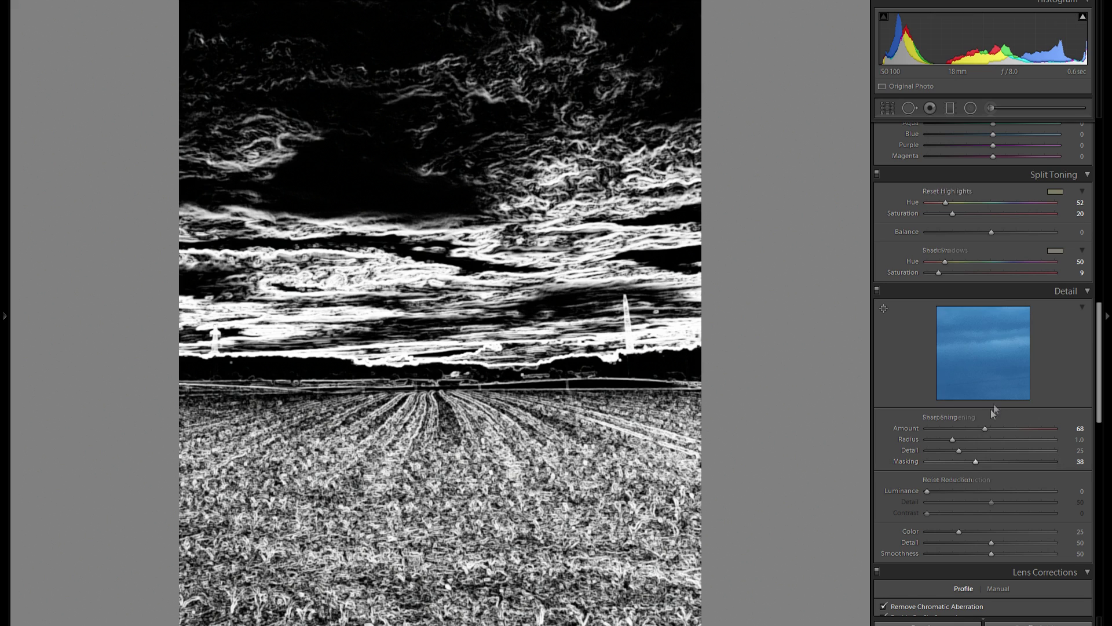
pyautogui.scroll(-3, 1017, 394)
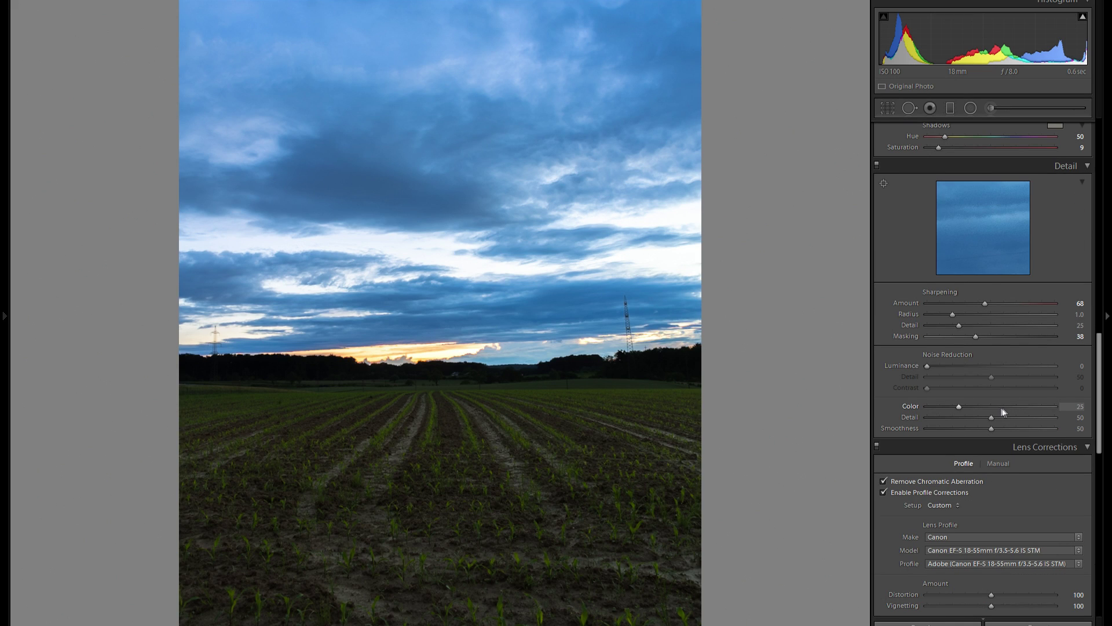
pyautogui.moveTo(961, 406); pyautogui.dragTo(1092, 406)
# - Add a post-crop vignette with Amount −7, Midpoint 9 and Feather 81, comparing the photo with and without it
pyautogui.scroll(-3, 1014, 329)
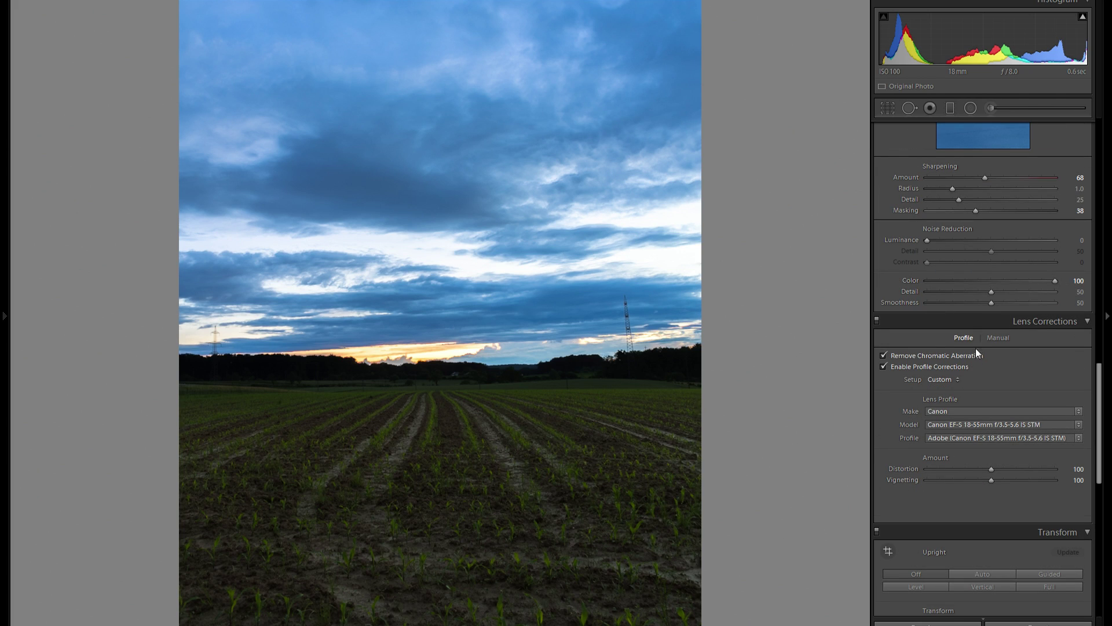
pyautogui.scroll(-3, 988, 394)
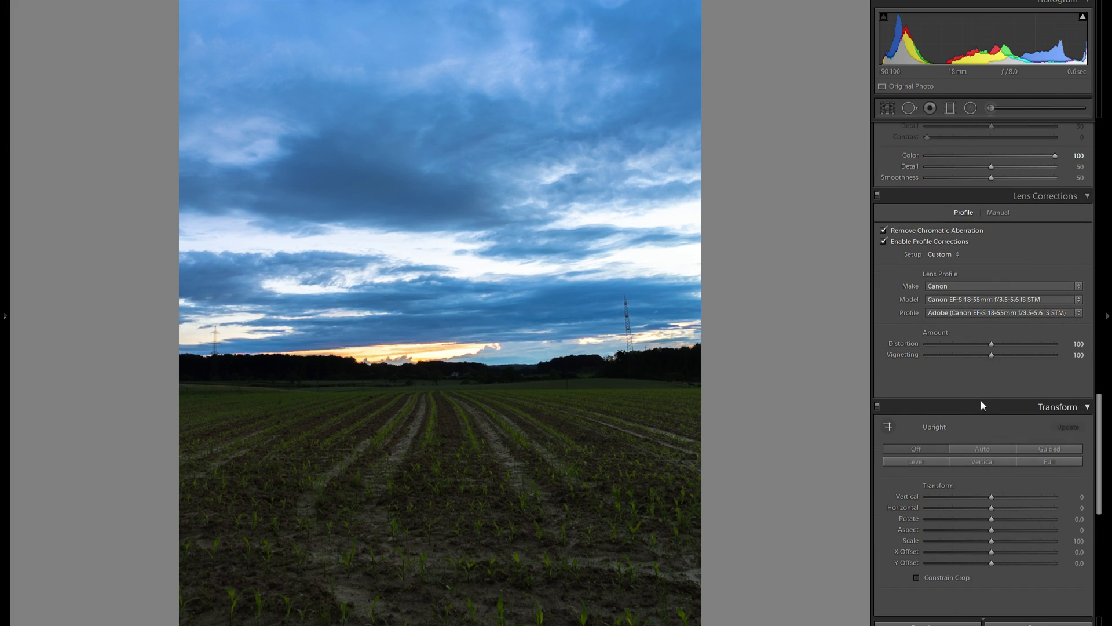
pyautogui.scroll(-6, 986, 400)
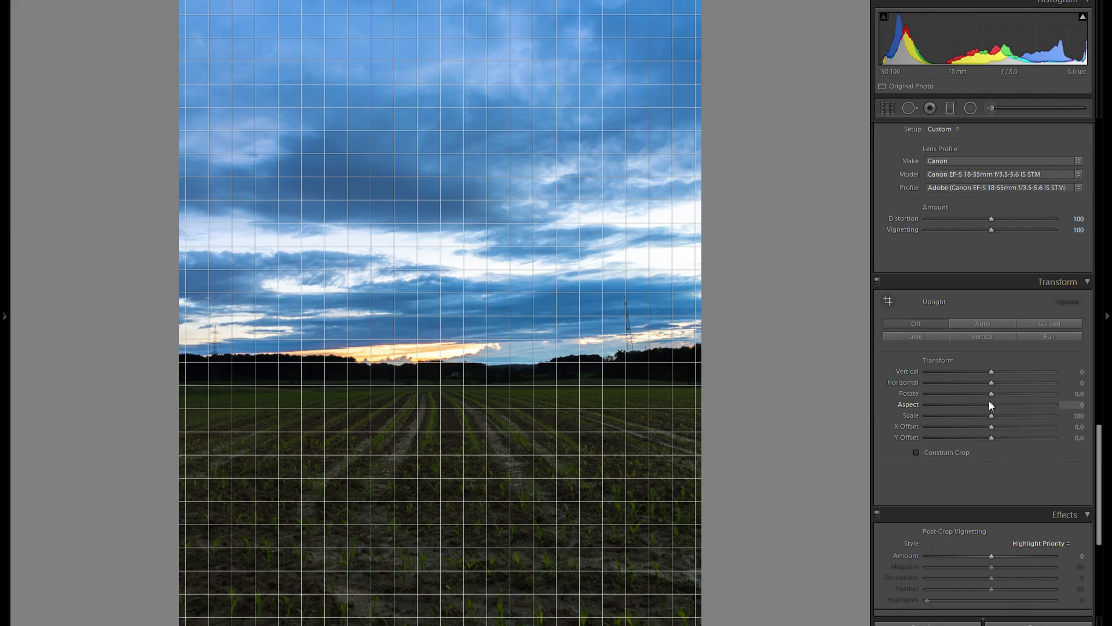
pyautogui.scroll(-3, 988, 405)
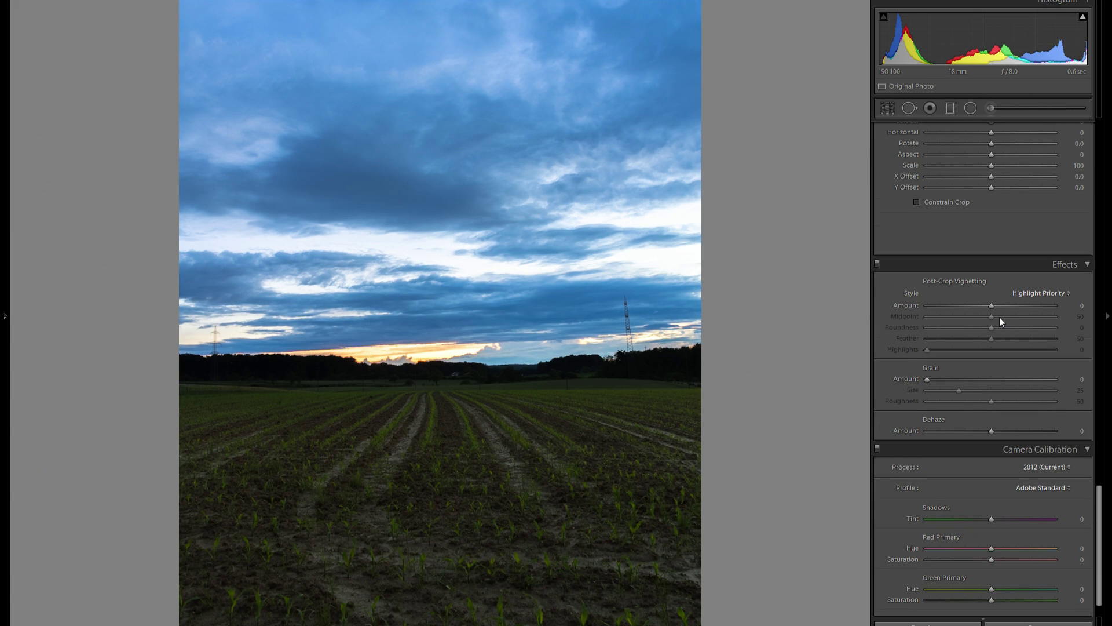
pyautogui.scroll(9, 1006, 334)
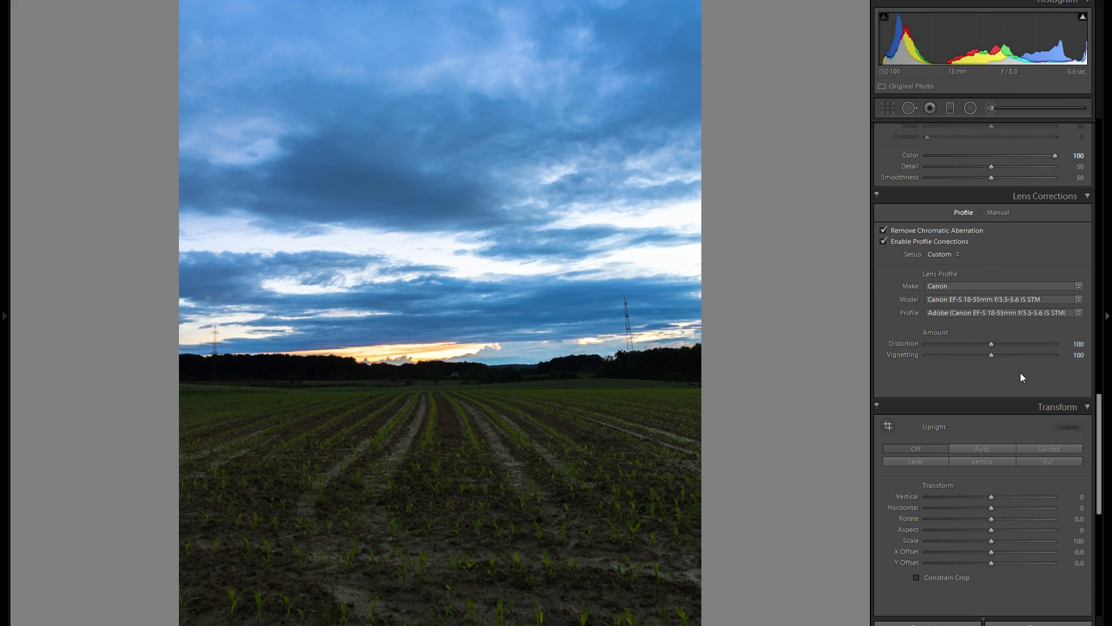
pyautogui.scroll(-3, 1023, 360)
pyautogui.scroll(-6, 989, 325)
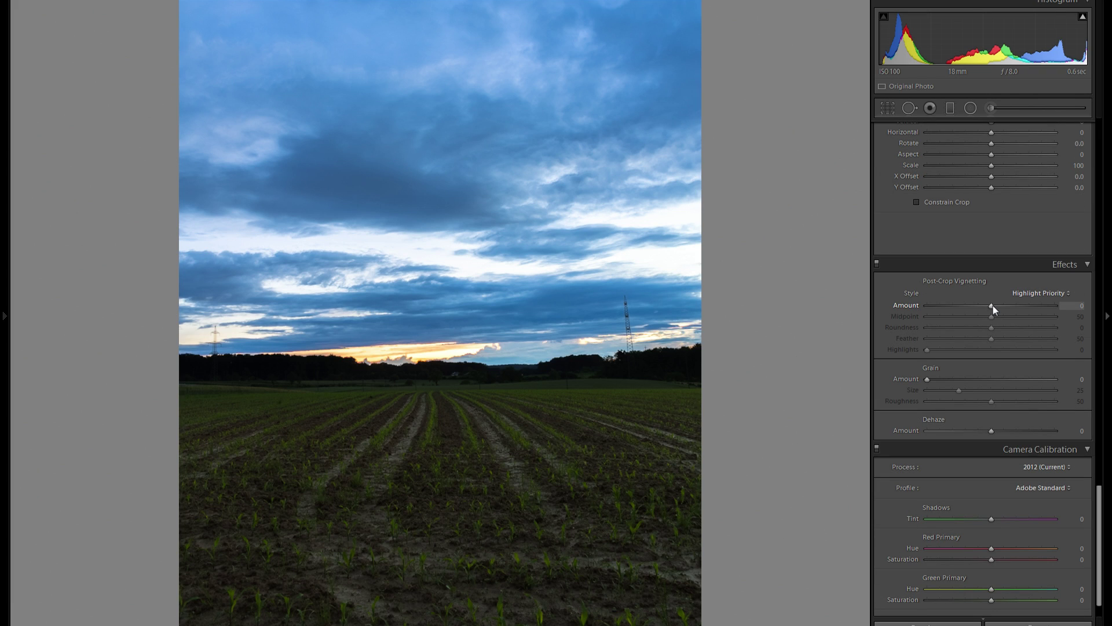
pyautogui.moveTo(993, 305); pyautogui.dragTo(951, 315)
pyautogui.moveTo(1024, 340); pyautogui.dragTo(1030, 339)
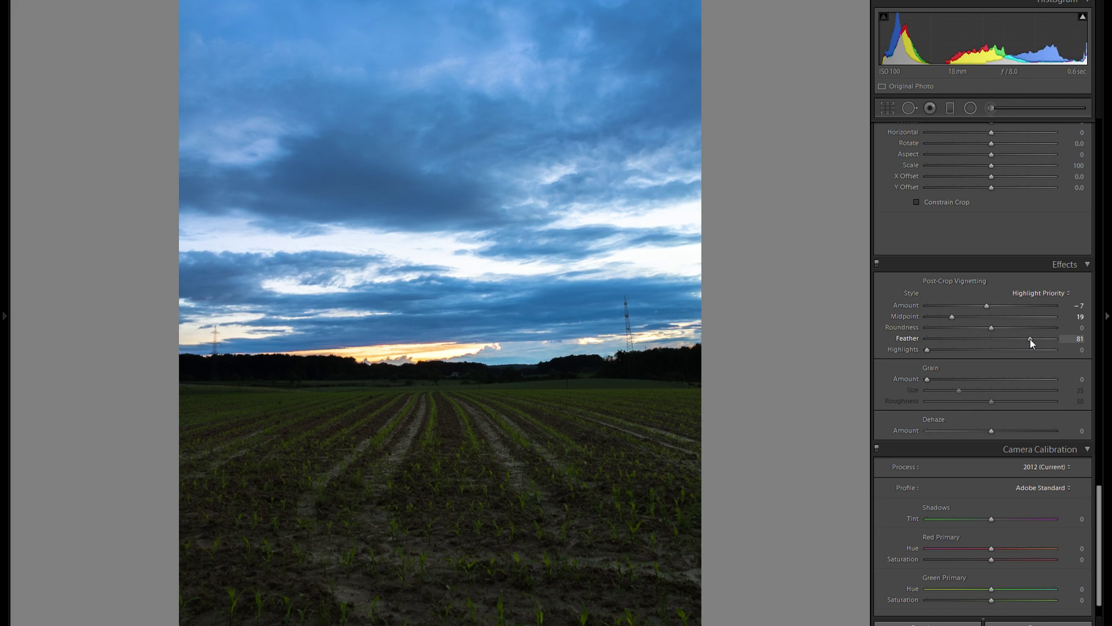
pyautogui.click(877, 264)
pyautogui.click(877, 265)
pyautogui.moveTo(940, 316); pyautogui.dragTo(939, 316)
# - Review the photo with and without its graduated filters
pyautogui.scroll(-2, 994, 347)
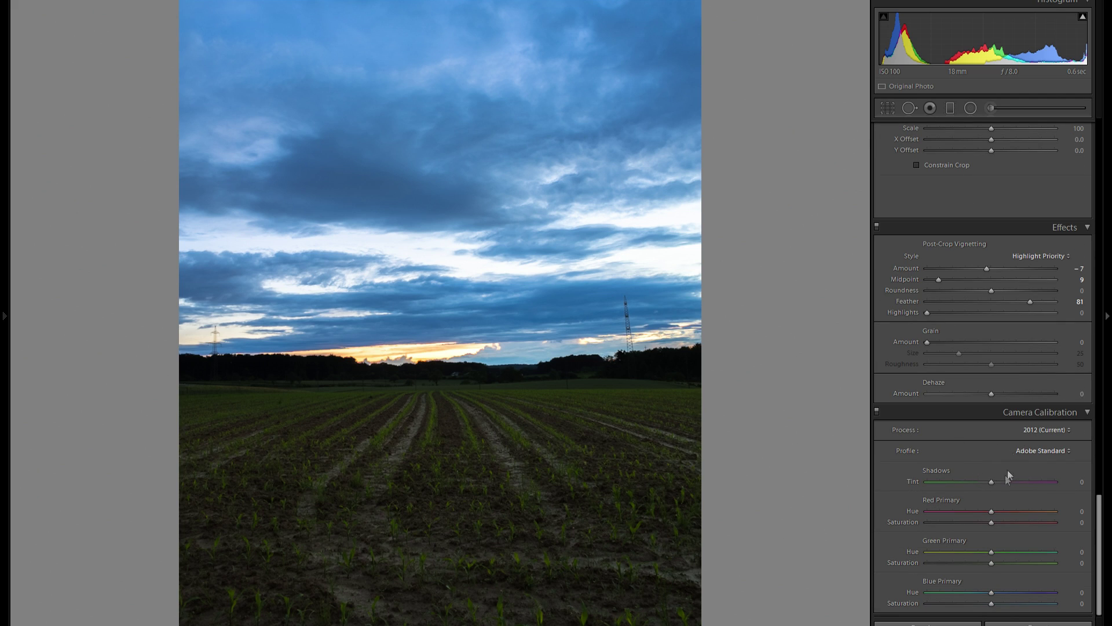
pyautogui.scroll(5, 1022, 514)
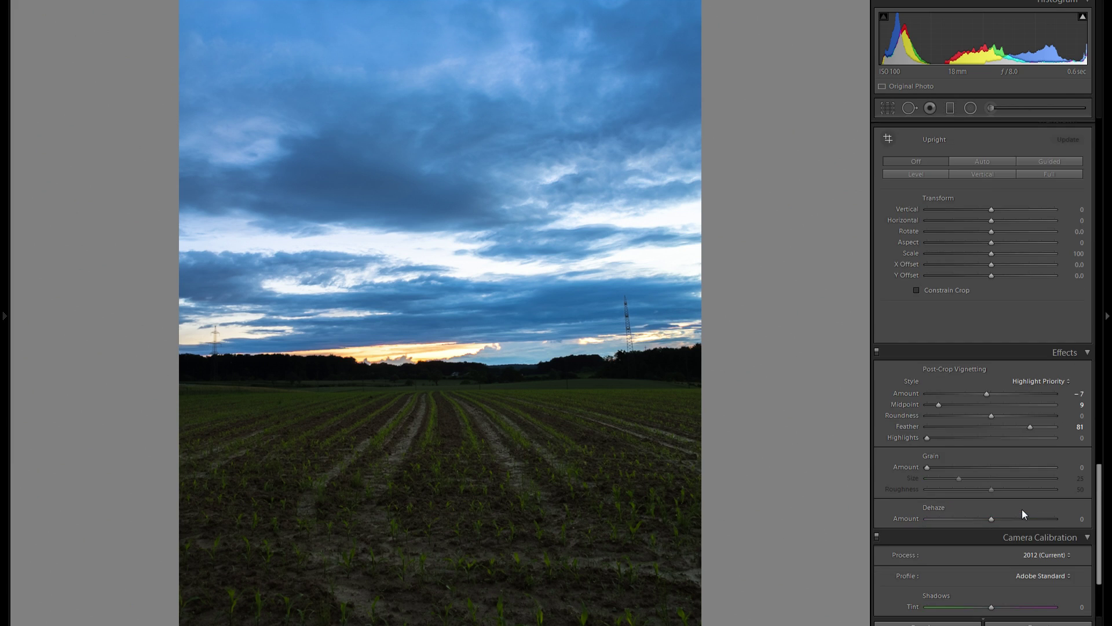
pyautogui.scroll(5, 1022, 509)
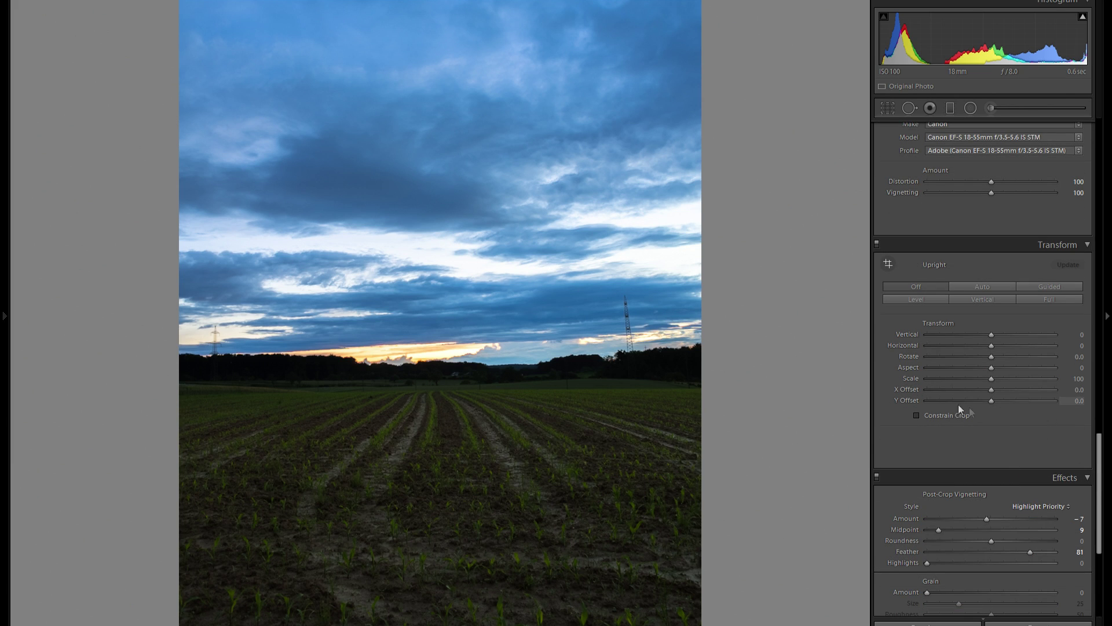
pyautogui.scroll(10, 1042, 441)
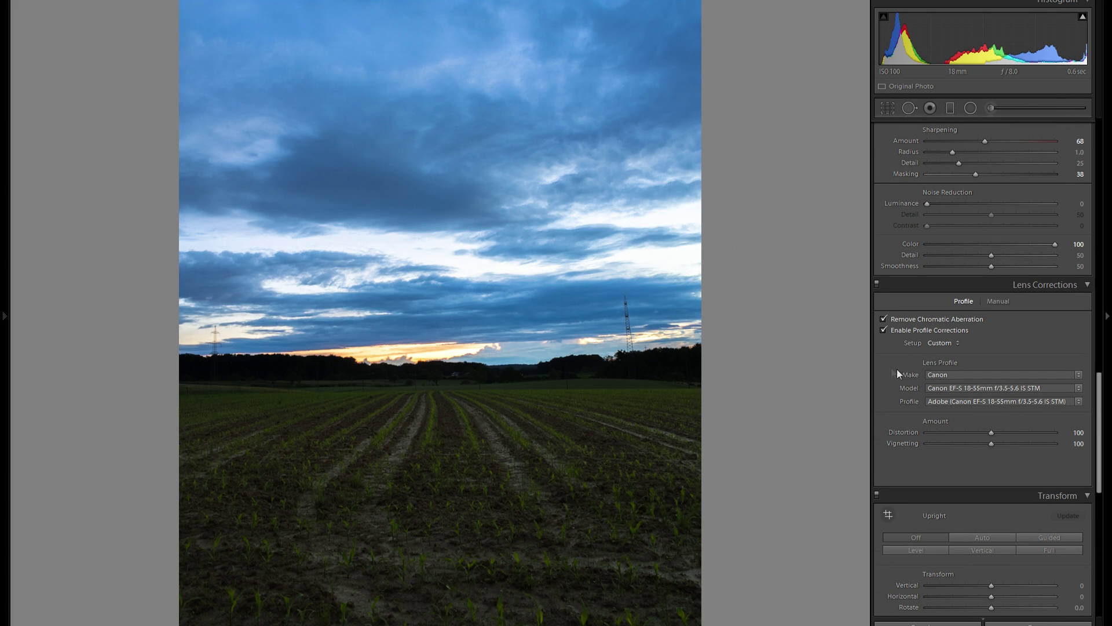
pyautogui.scroll(10, 975, 395)
pyautogui.scroll(20, 967, 394)
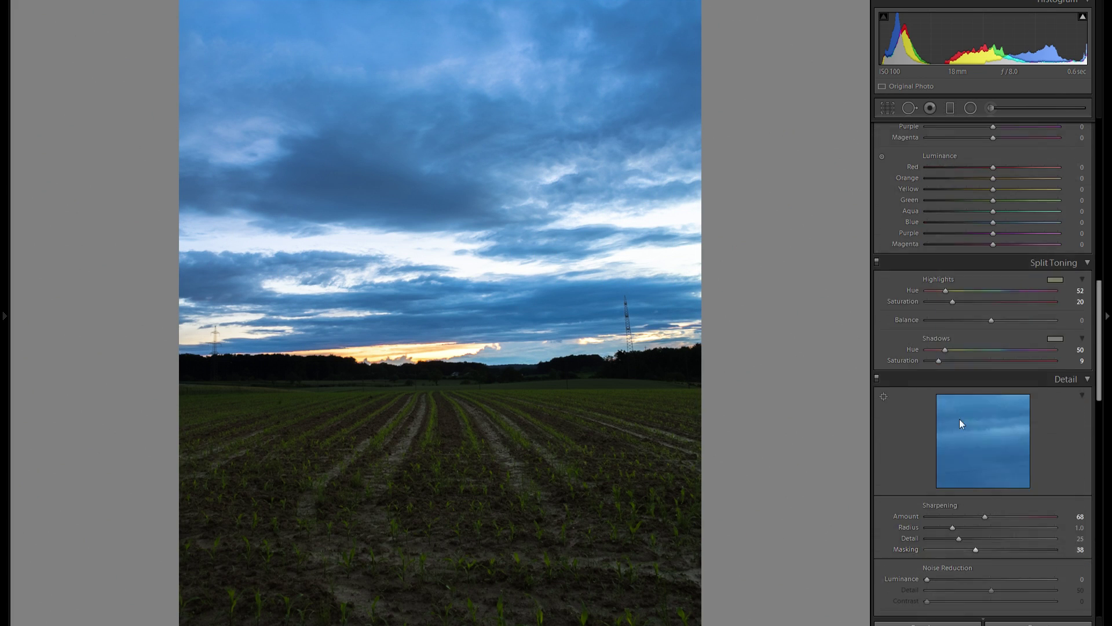
pyautogui.scroll(10, 965, 363)
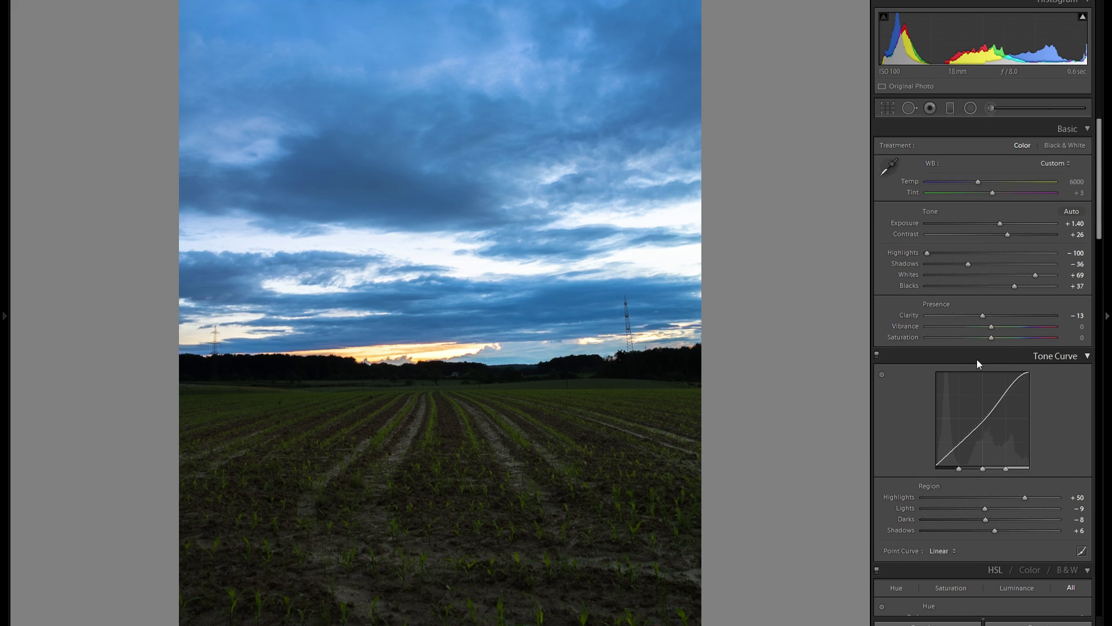
pyautogui.click(951, 108)
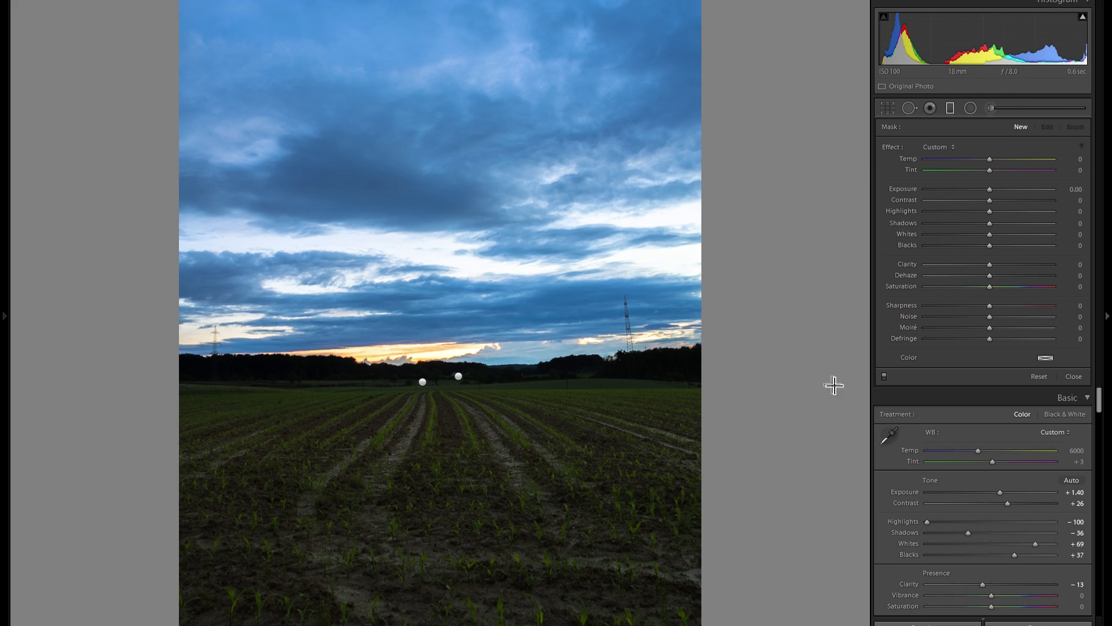
pyautogui.click(885, 376)
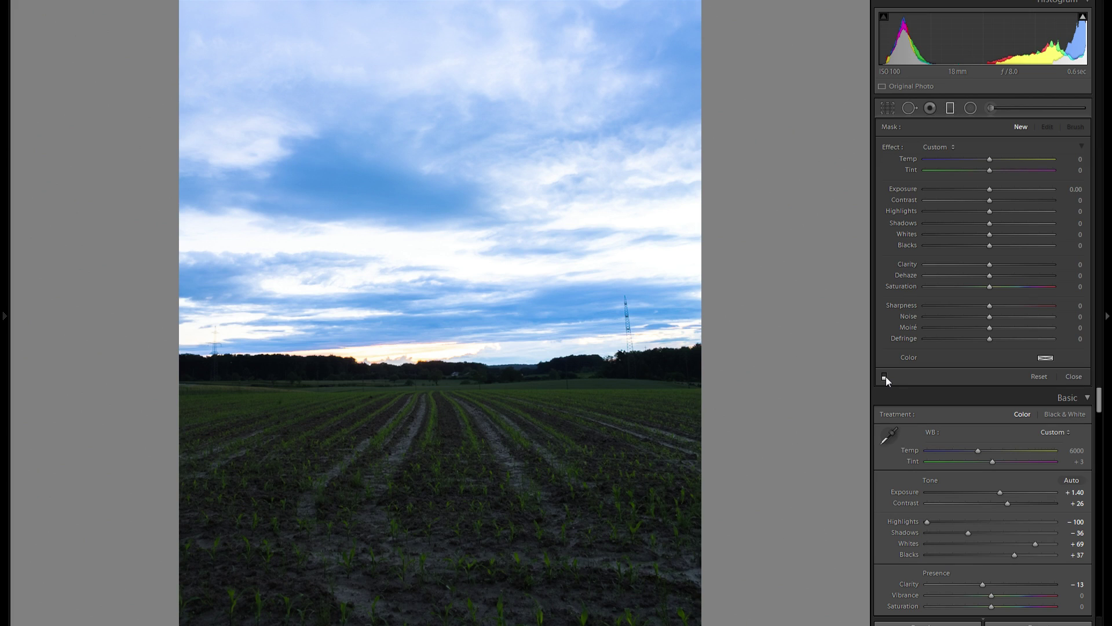
pyautogui.click(885, 377)
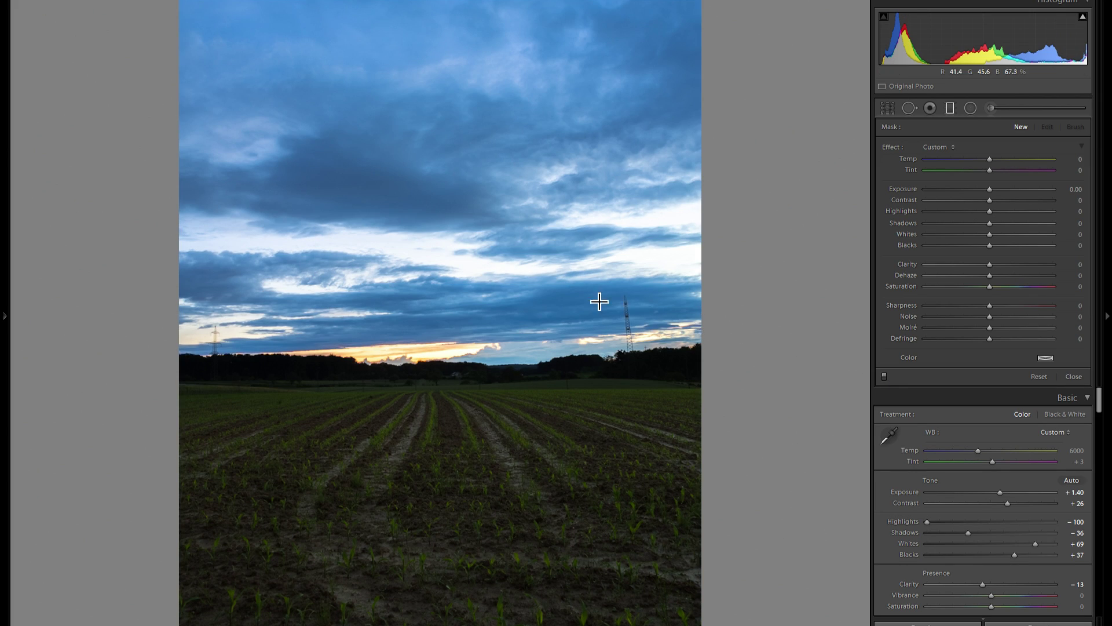
# - Tint the existing graduated filter that darkens the sky with a pale violet colour at Hue 263
pyautogui.click(459, 377)
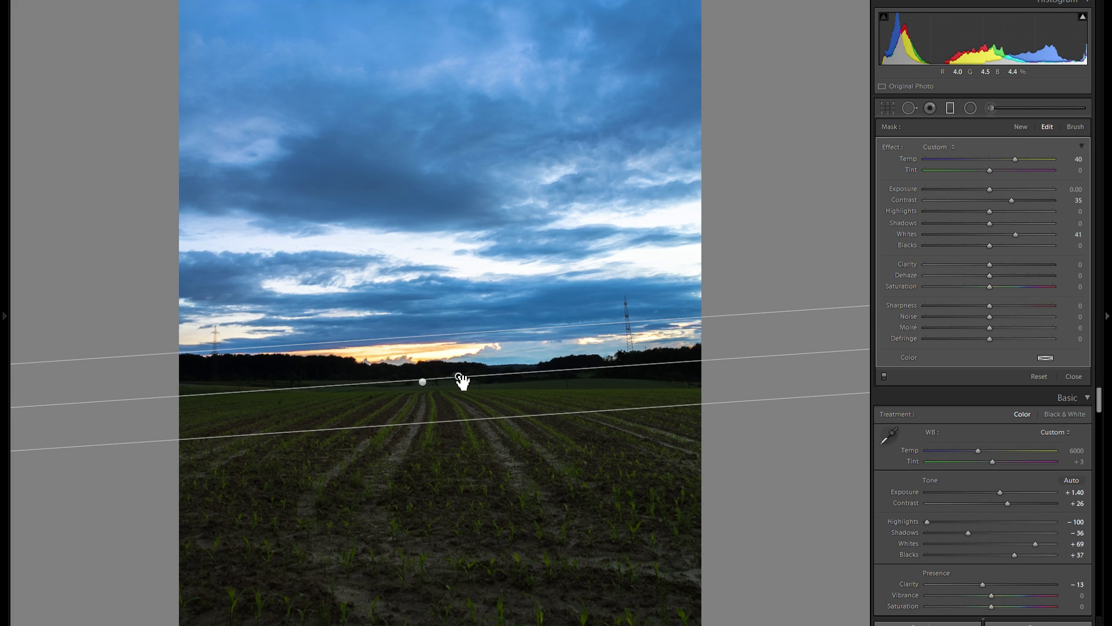
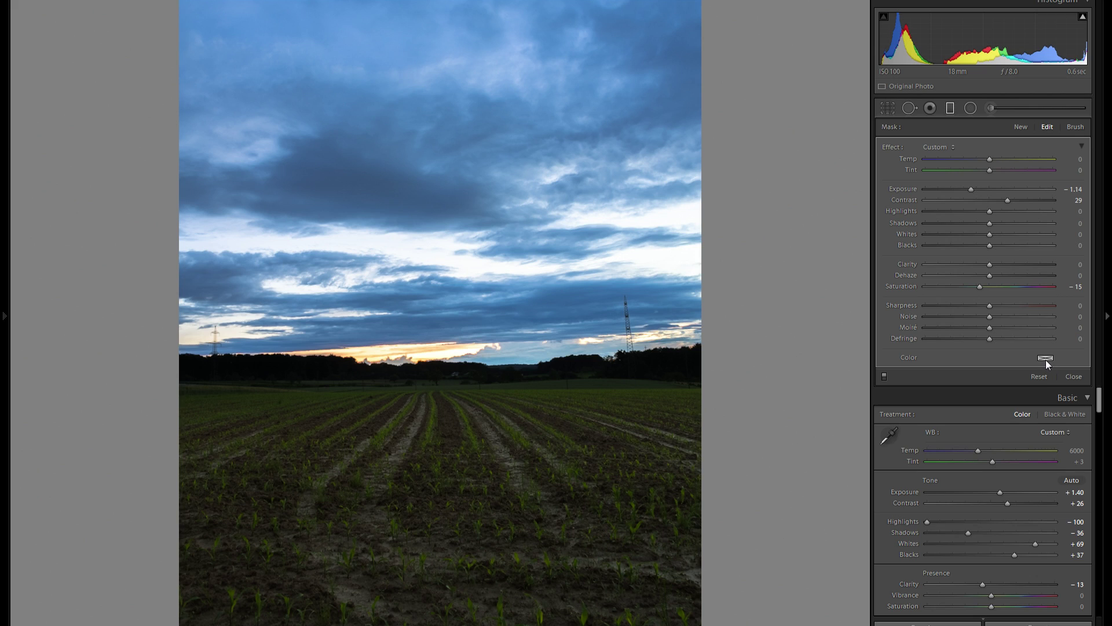
pyautogui.click(1046, 359)
pyautogui.click(818, 386)
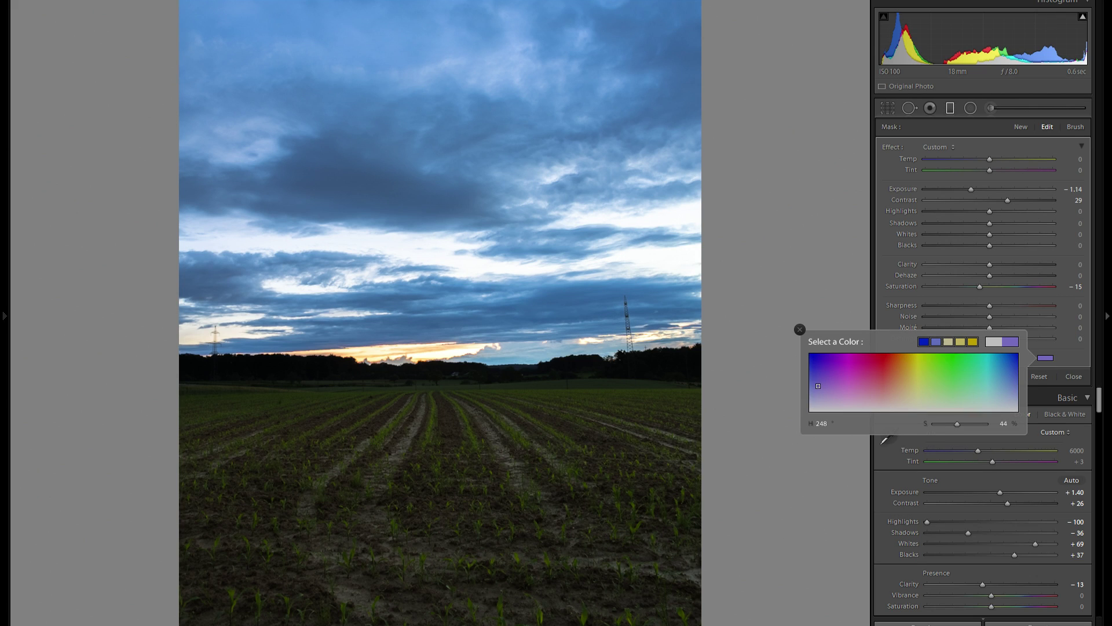
pyautogui.moveTo(826, 387); pyautogui.dragTo(826, 387)
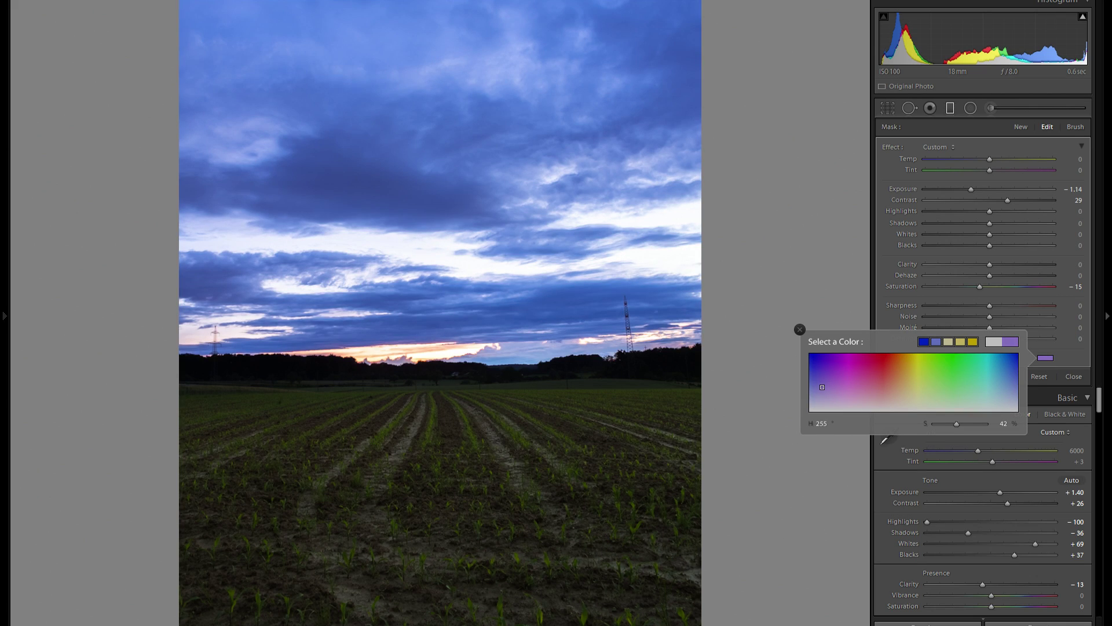
pyautogui.moveTo(826, 386); pyautogui.dragTo(827, 408)
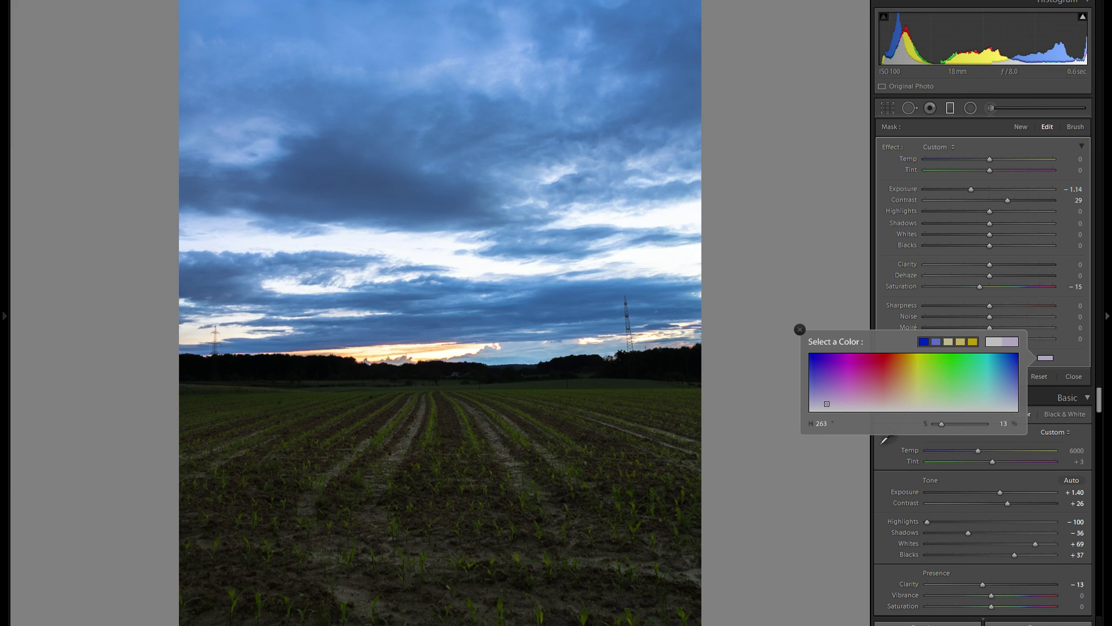
pyautogui.click(1023, 256)
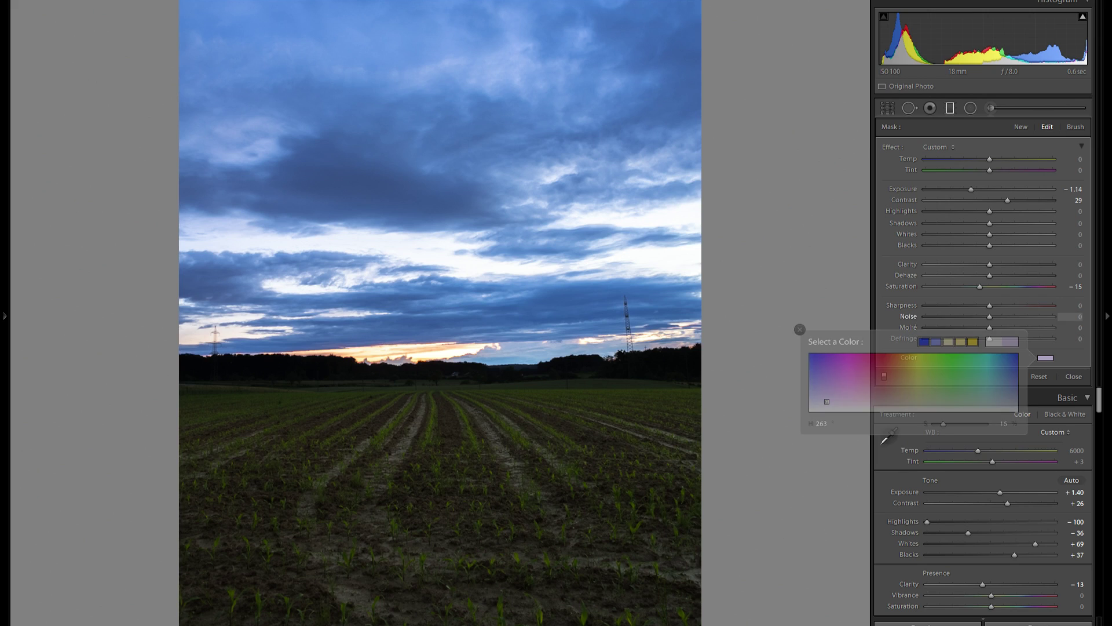
# - Add a slightly tilted graduated filter over the upper sky with Exposure −0.71, Whites 84 and Contrast 48
pyautogui.click(1022, 126)
pyautogui.moveTo(385, 47); pyautogui.dragTo(400, 216)
pyautogui.moveTo(388, 133); pyautogui.dragTo(395, 179)
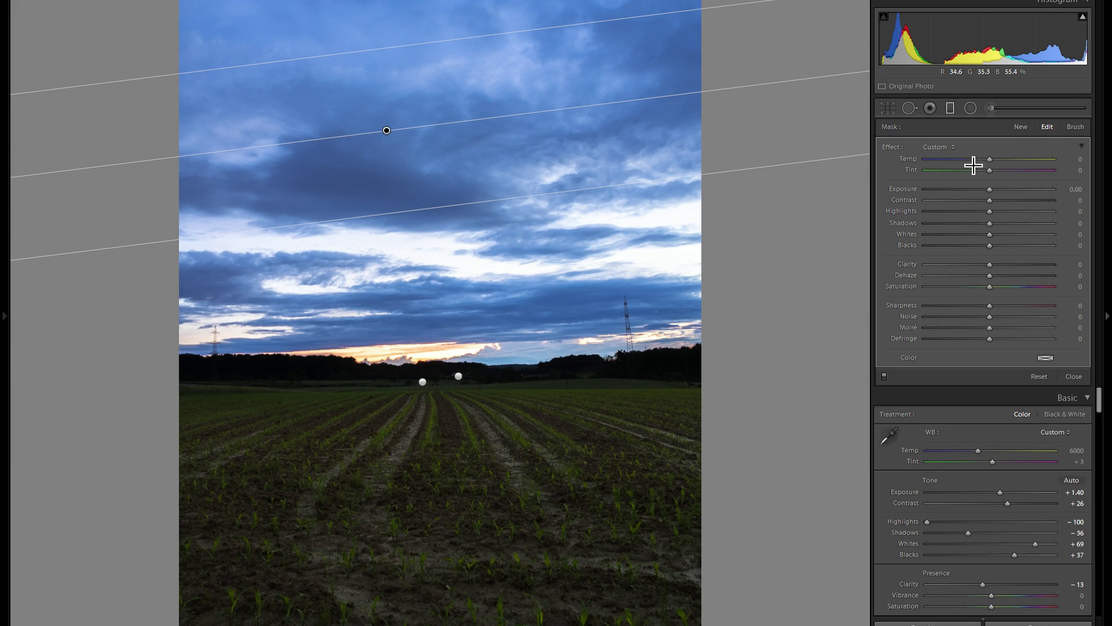
pyautogui.moveTo(990, 191); pyautogui.dragTo(978, 191)
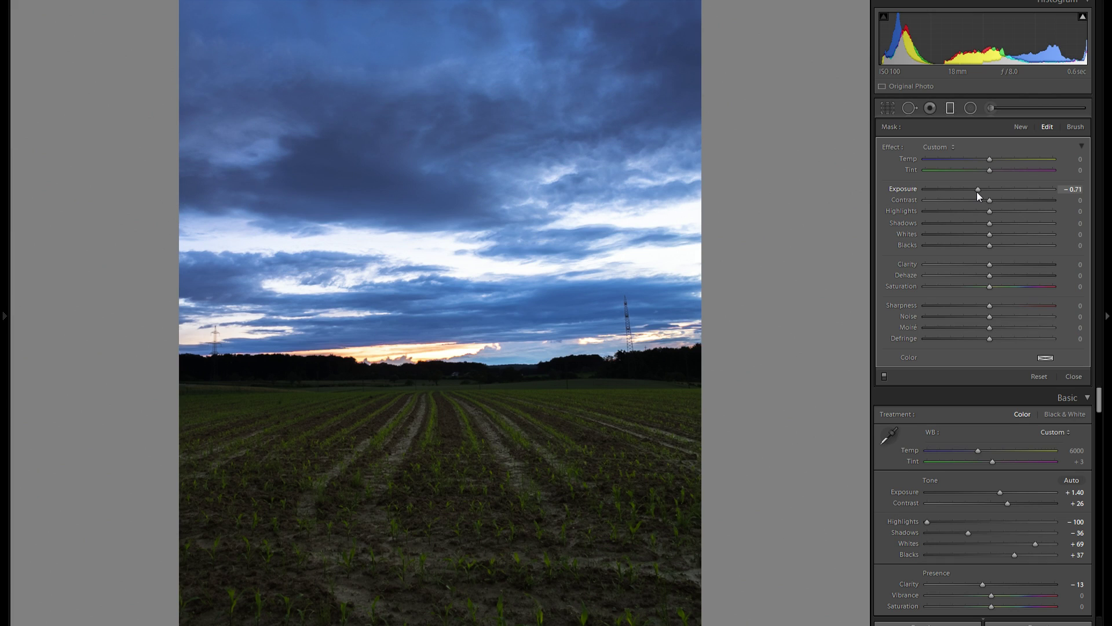
pyautogui.click(1035, 235)
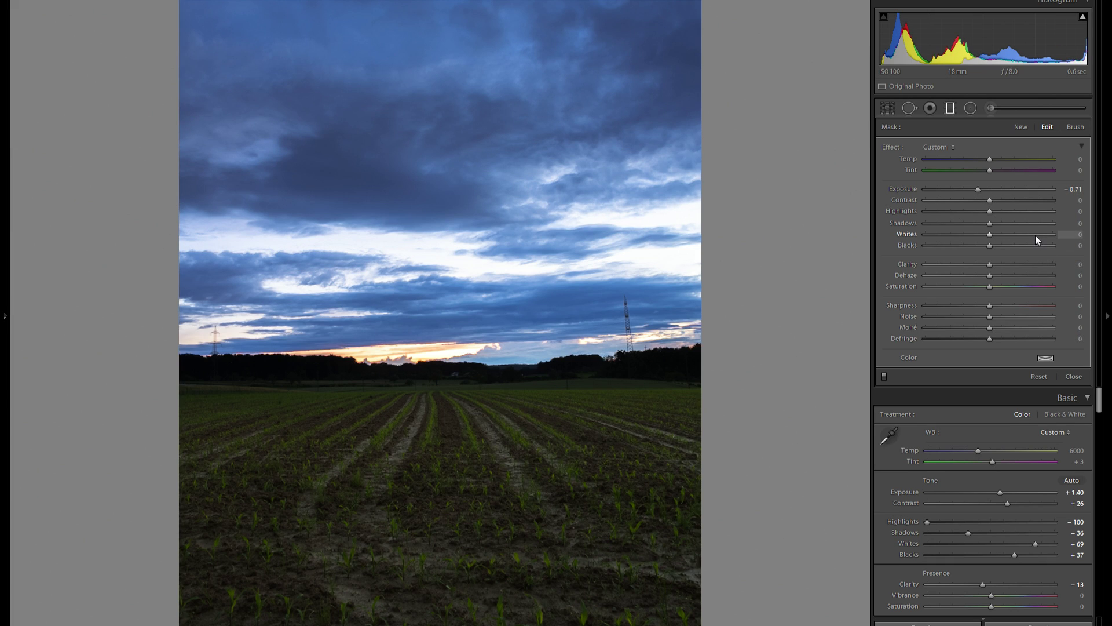
pyautogui.moveTo(1037, 235); pyautogui.dragTo(1043, 235)
pyautogui.click(1024, 200)
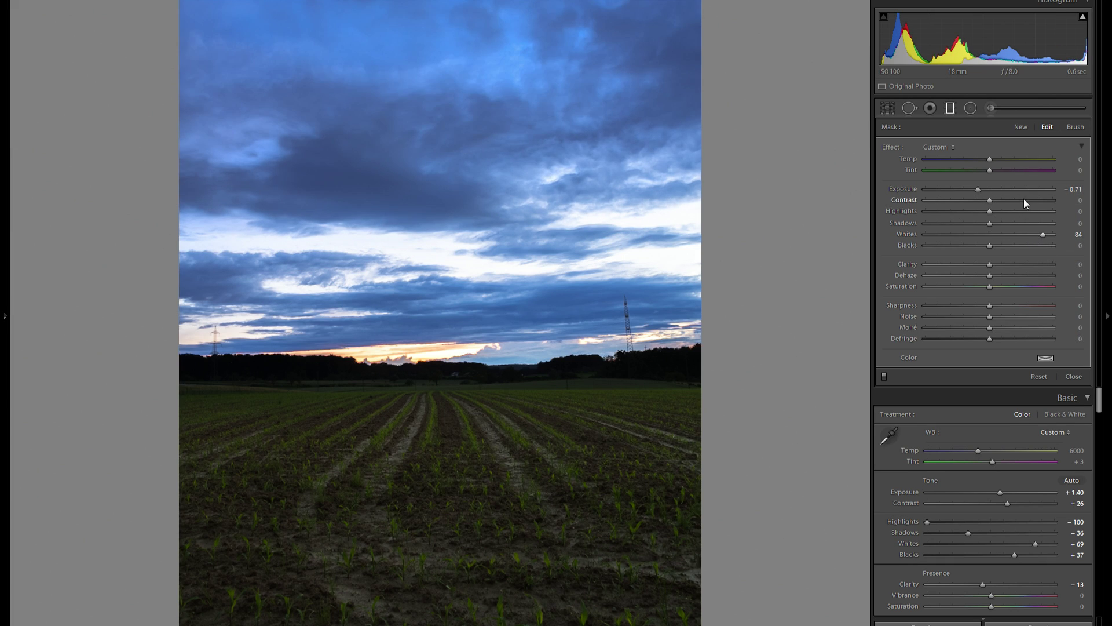
pyautogui.moveTo(1021, 200); pyautogui.dragTo(1019, 200)
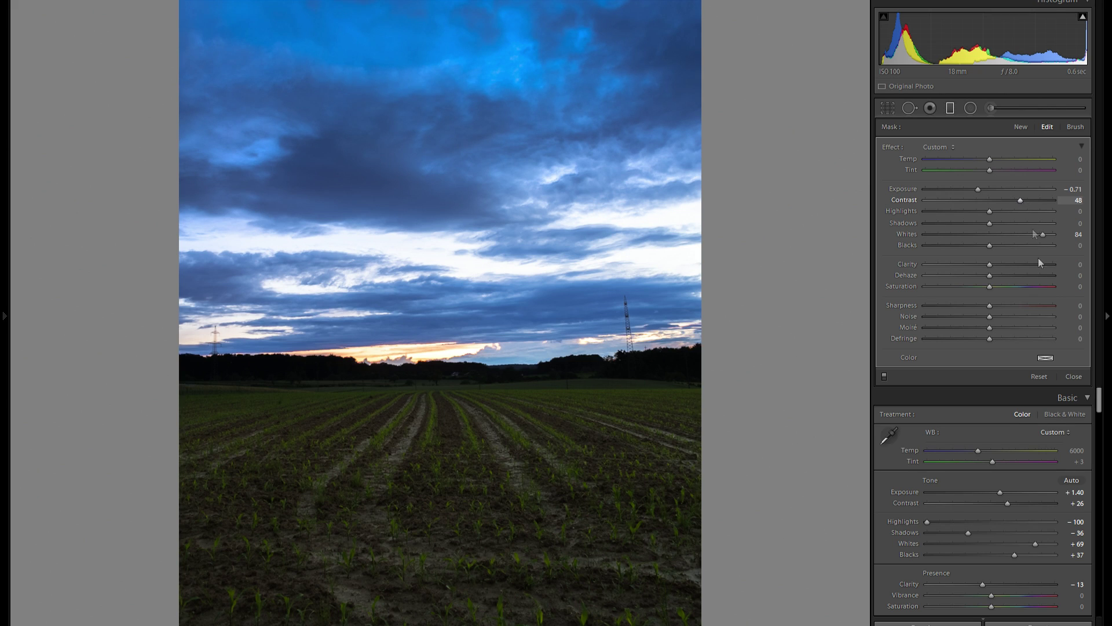
# - Tint the upper-sky filter with Hue 254 and Saturation 28, and set its Blacks to −13 and Saturation slider to −20
pyautogui.click(1046, 358)
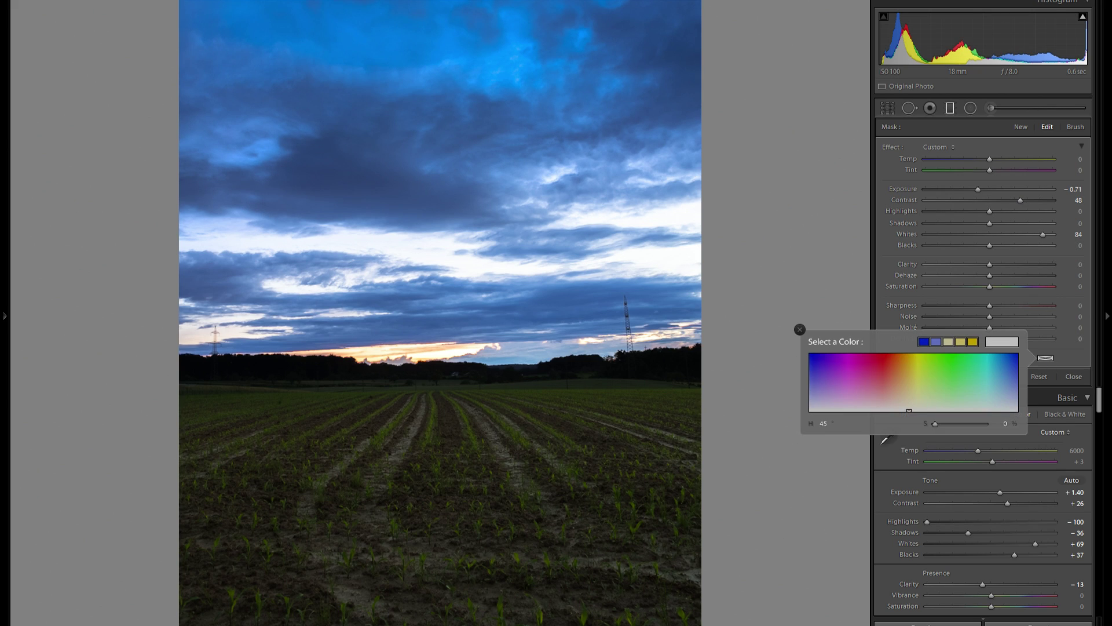
pyautogui.moveTo(992, 378); pyautogui.dragTo(988, 378)
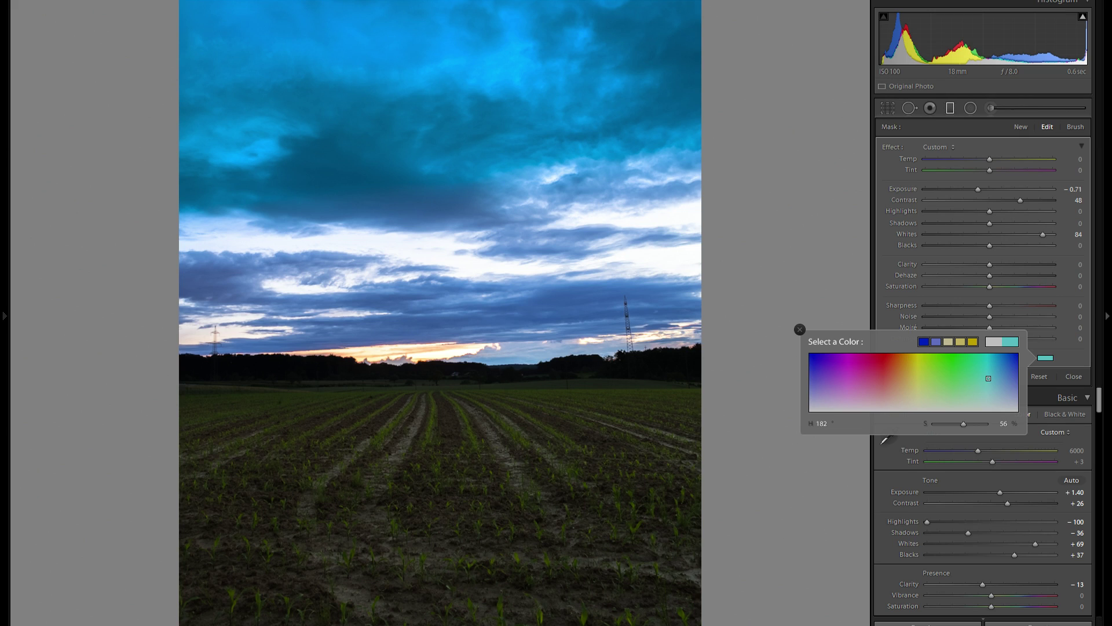
pyautogui.moveTo(994, 382); pyautogui.dragTo(822, 395)
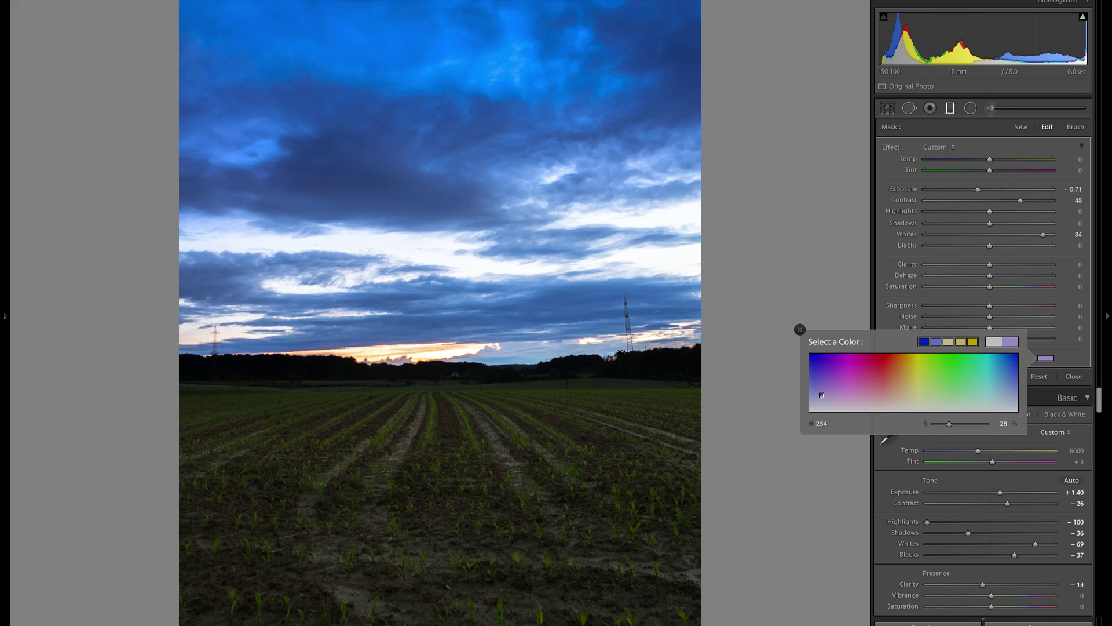
pyautogui.click(1075, 290)
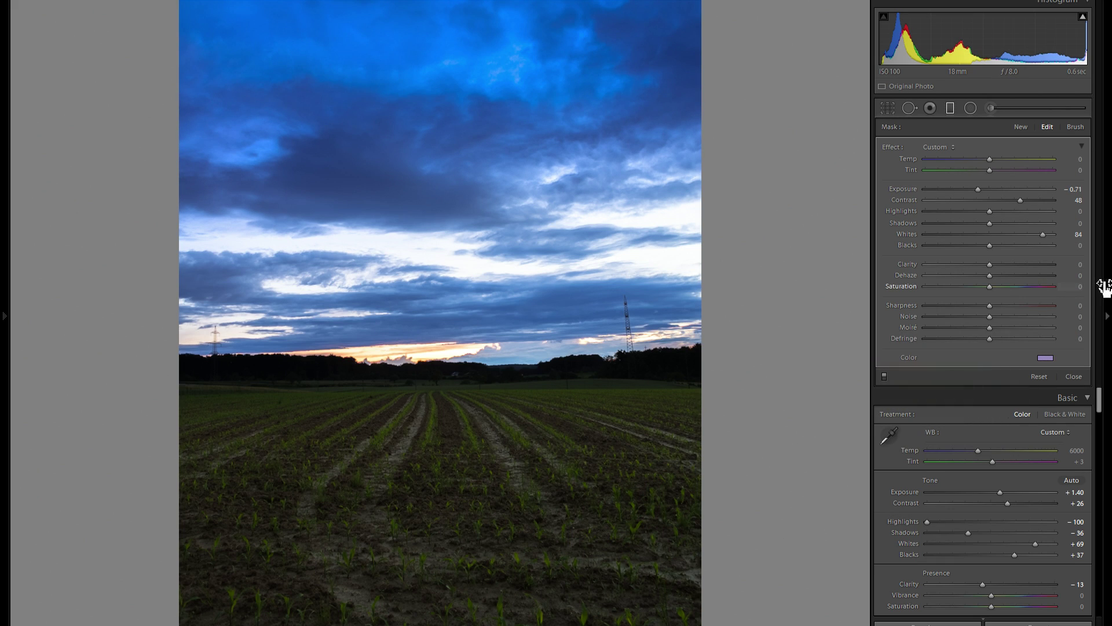
pyautogui.click(975, 249)
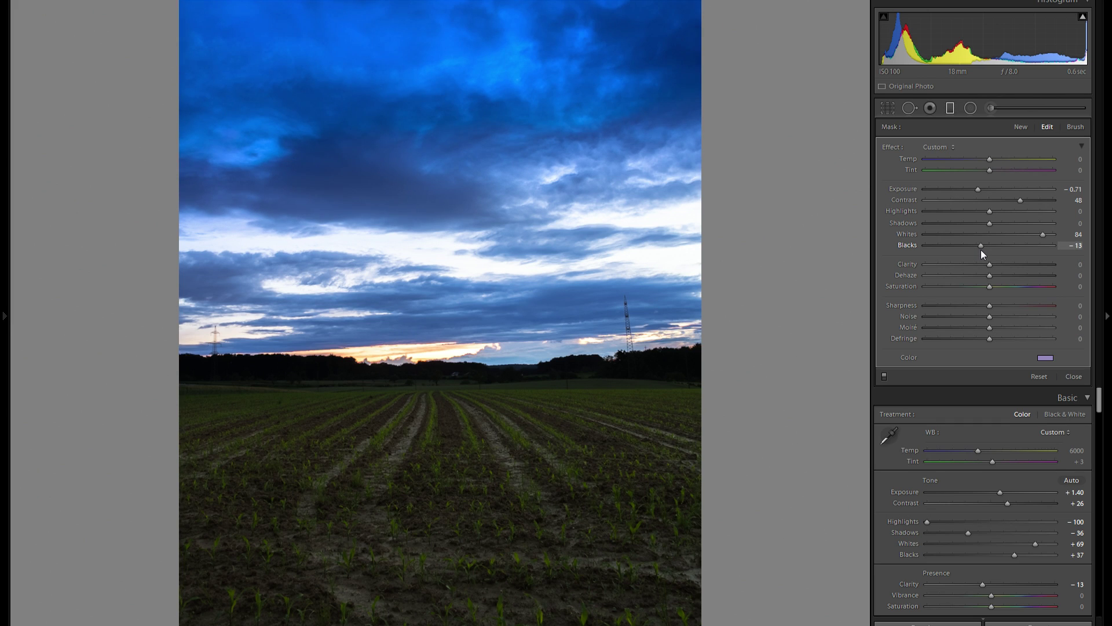
pyautogui.moveTo(982, 286); pyautogui.dragTo(978, 289)
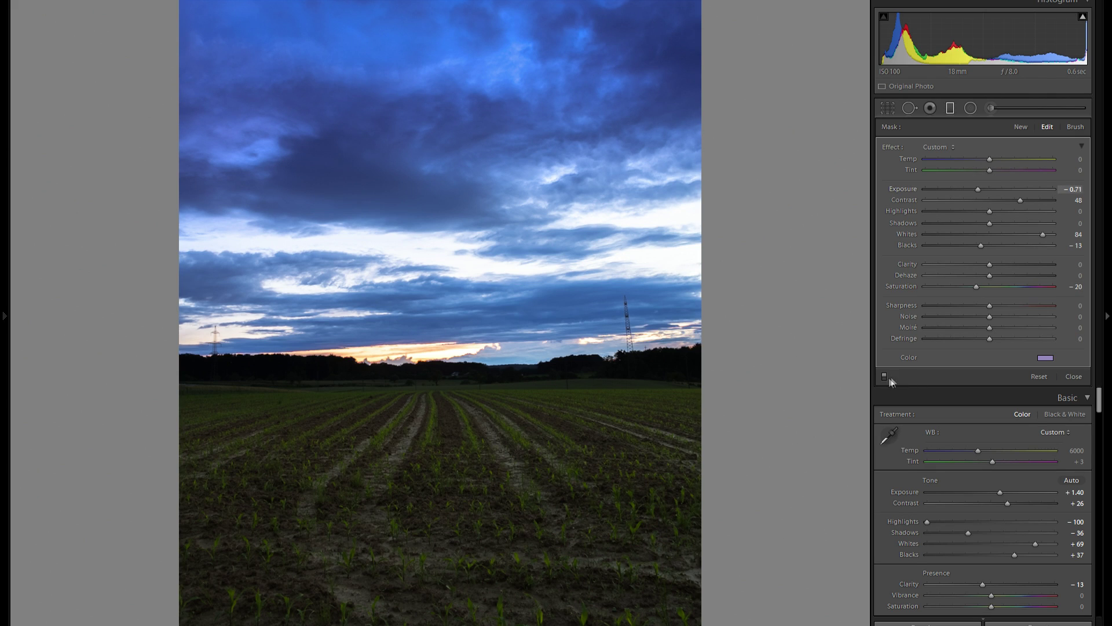
# - Delete the upper-sky graduated filter and undo the deletion to compare the photo with and without it
pyautogui.rightClick(394, 177)
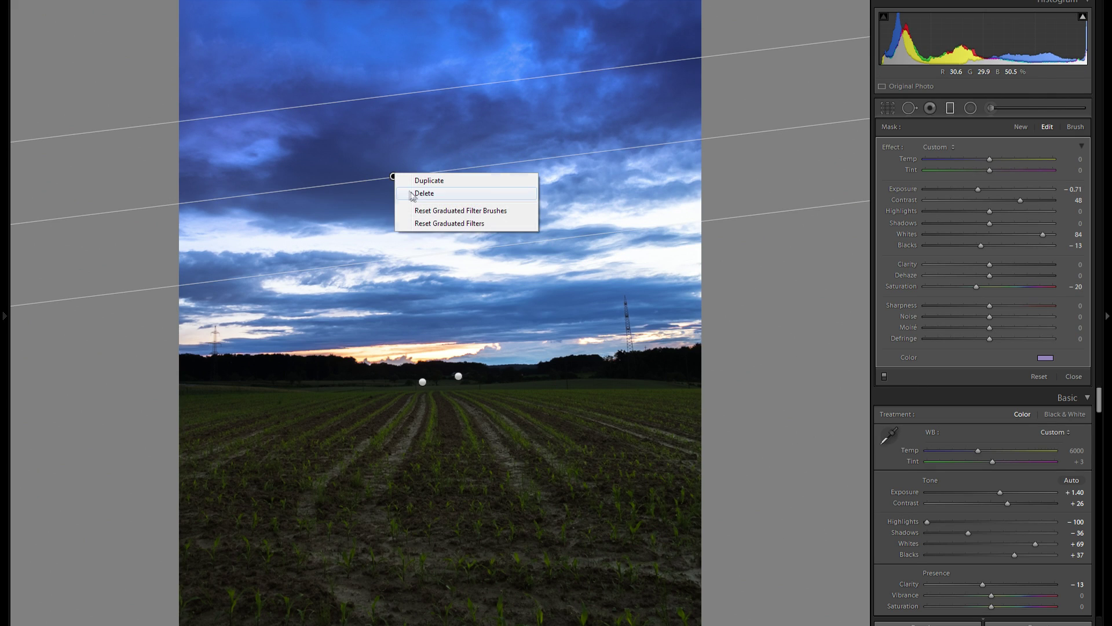
pyautogui.press('Delete')
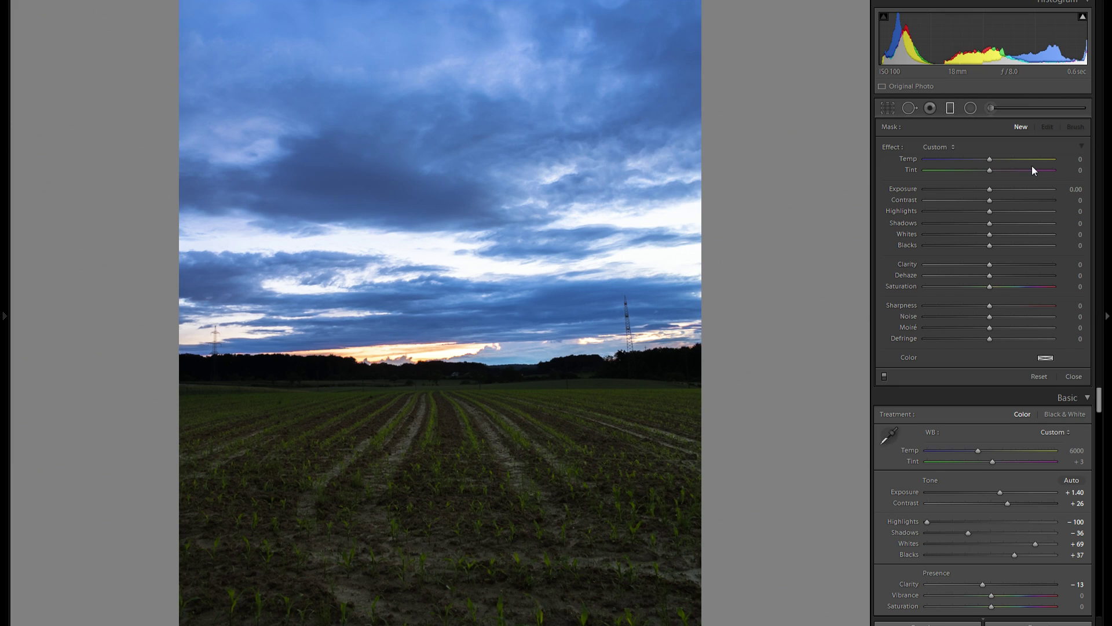
pyautogui.hotkey('ctrl', 'z')
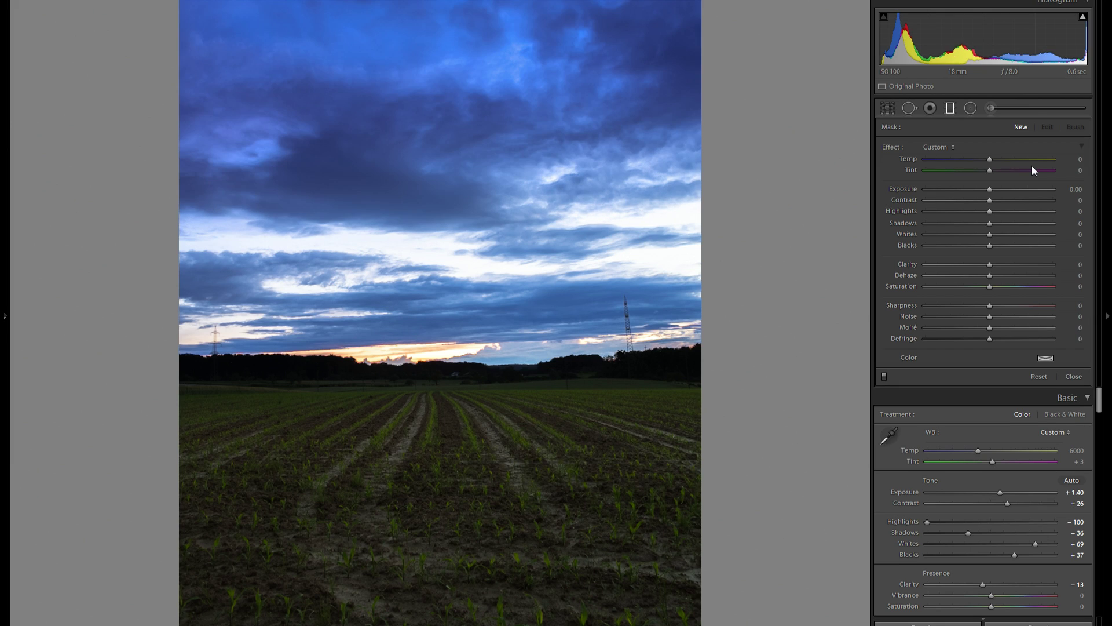
# - Add another tilted graduated filter across the top of the sky with Exposure −0.49 and Contrast 31
pyautogui.click(951, 108)
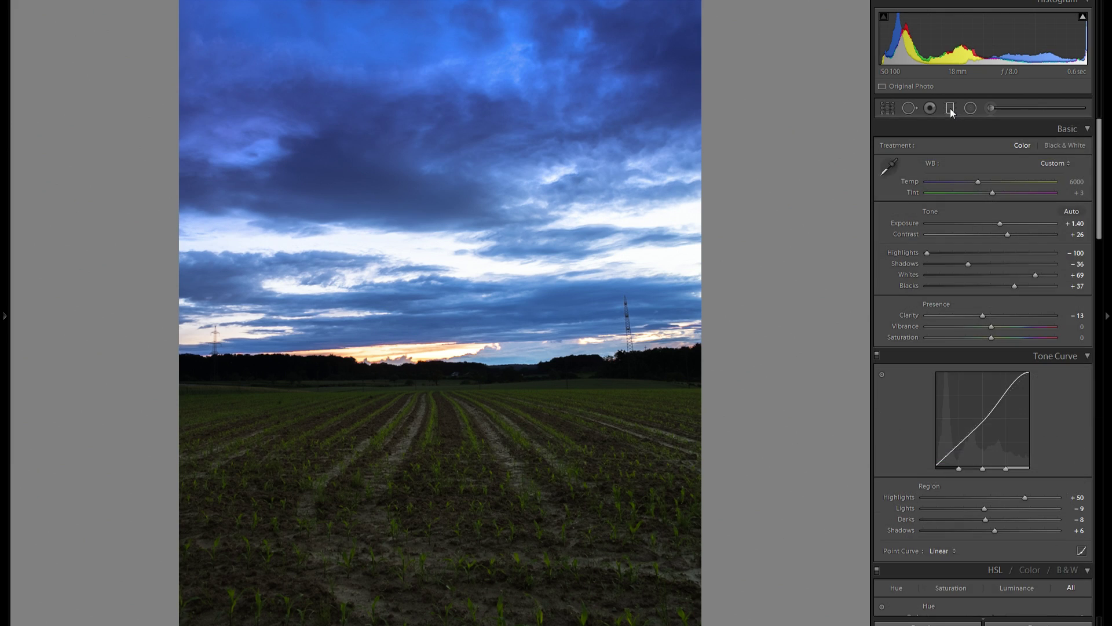
pyautogui.click(951, 109)
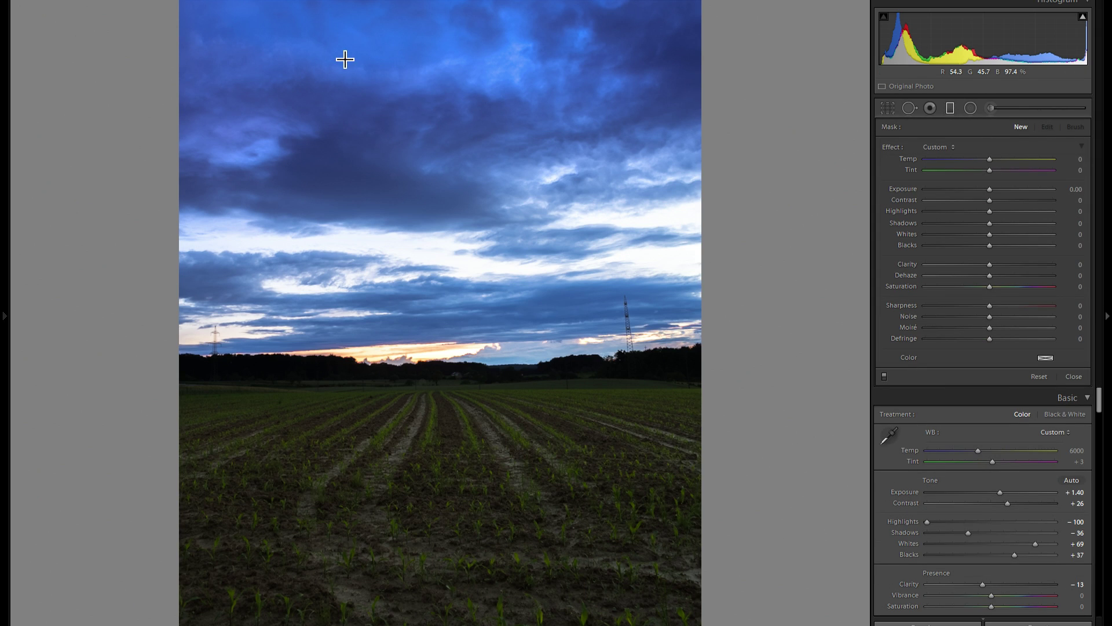
pyautogui.click(377, 182)
pyautogui.moveTo(982, 190); pyautogui.dragTo(982, 189)
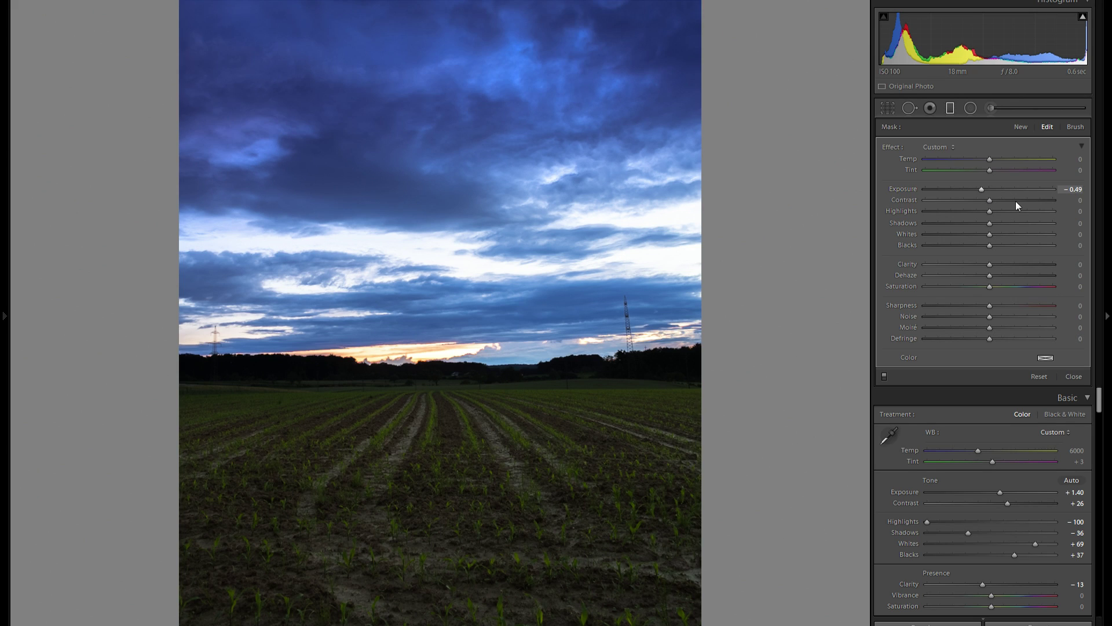
pyautogui.click(1009, 200)
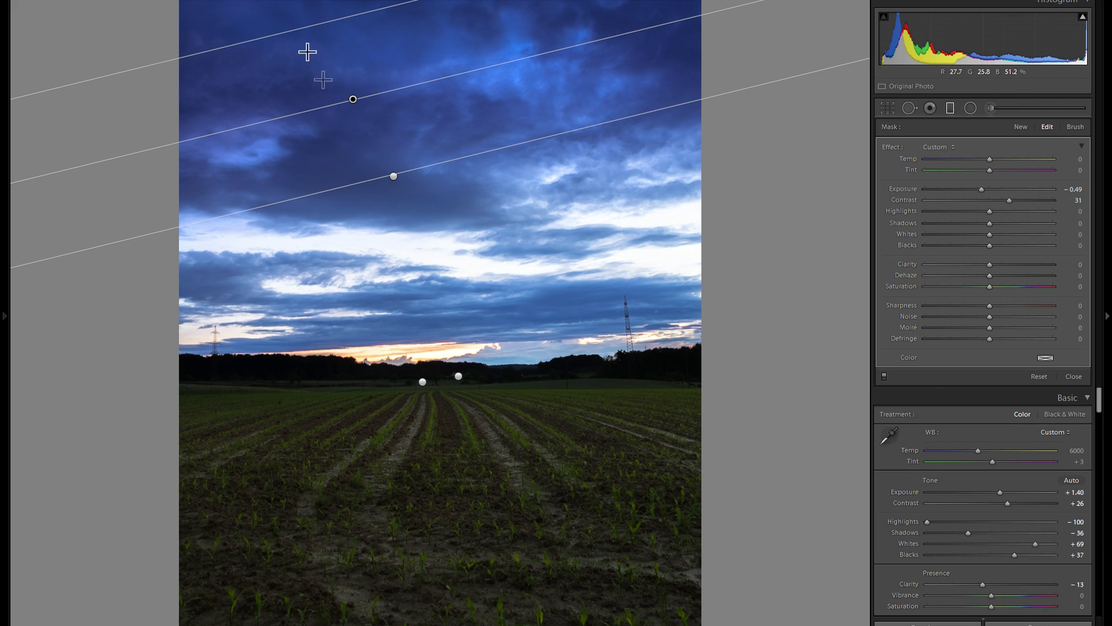
# - Add diagonal graduated filters on the right and lower-left parts of the field, with Exposure −0.16 on the lower-left one
pyautogui.click(971, 108)
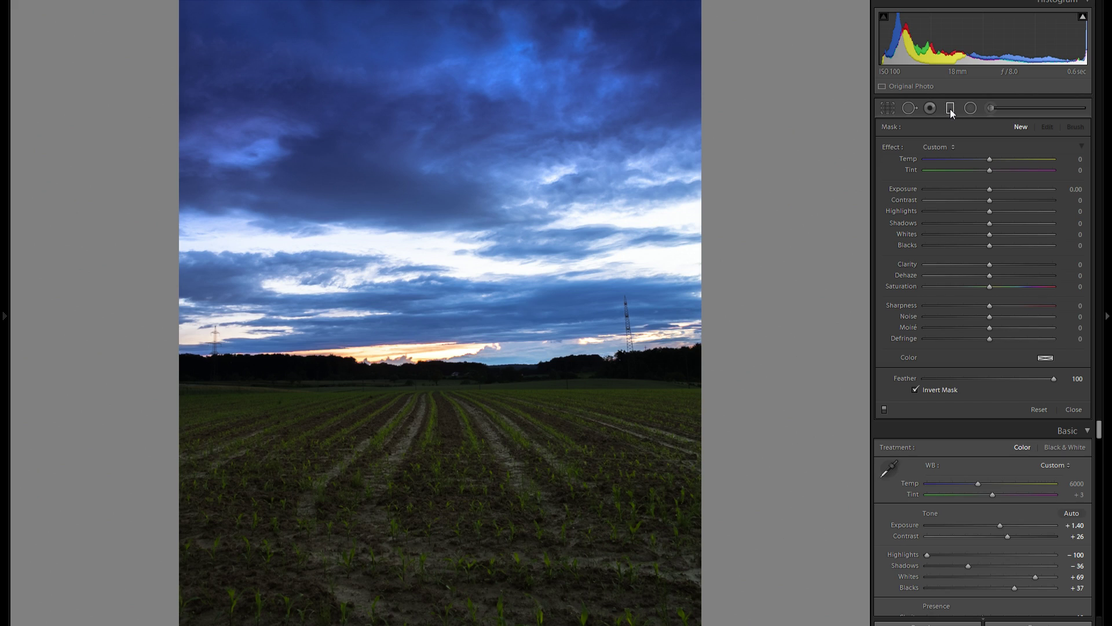
pyautogui.click(951, 108)
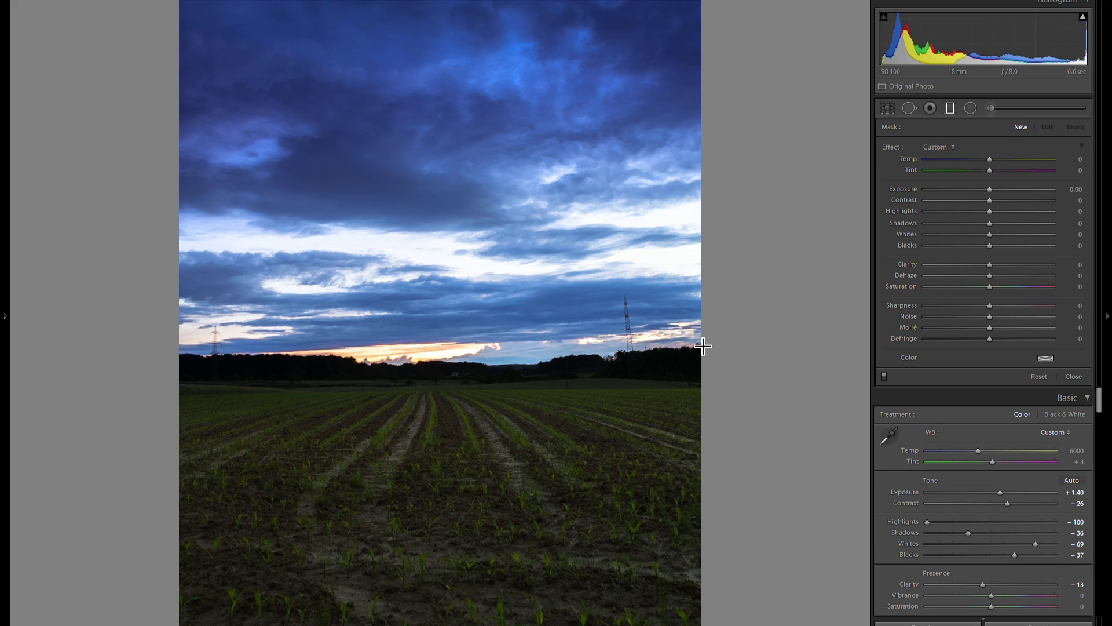
pyautogui.press('h')
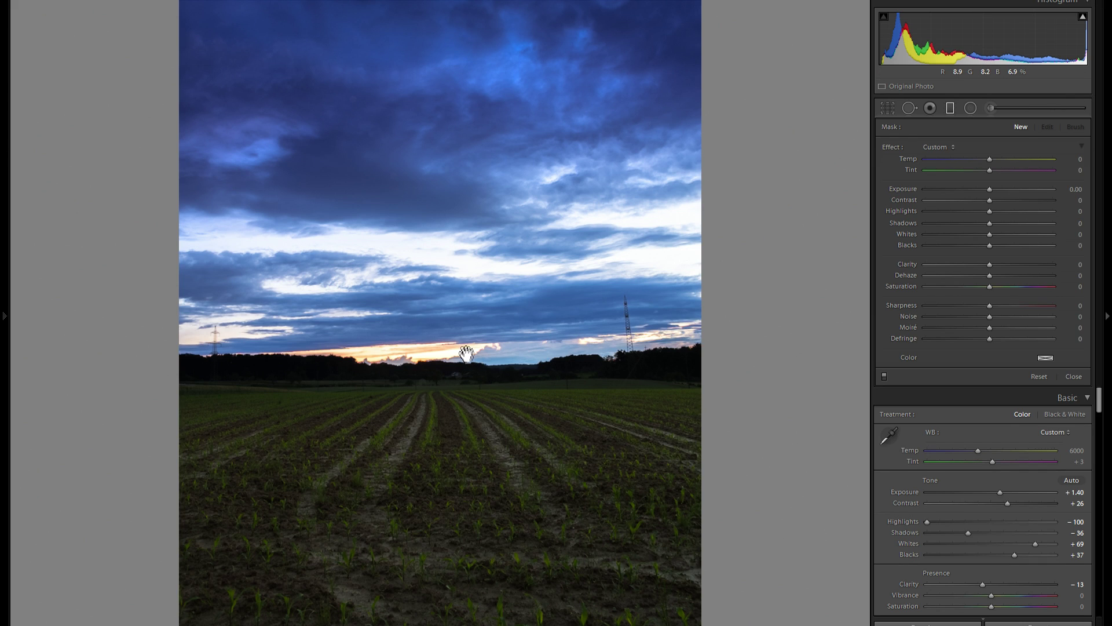
pyautogui.click(538, 390)
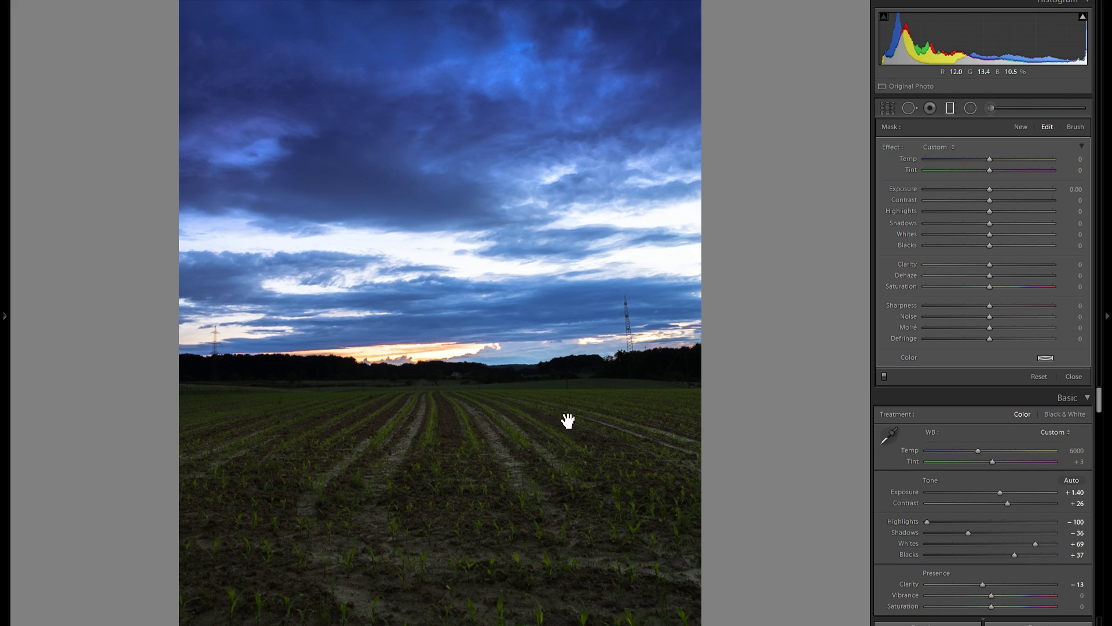
pyautogui.moveTo(989, 189); pyautogui.dragTo(986, 189)
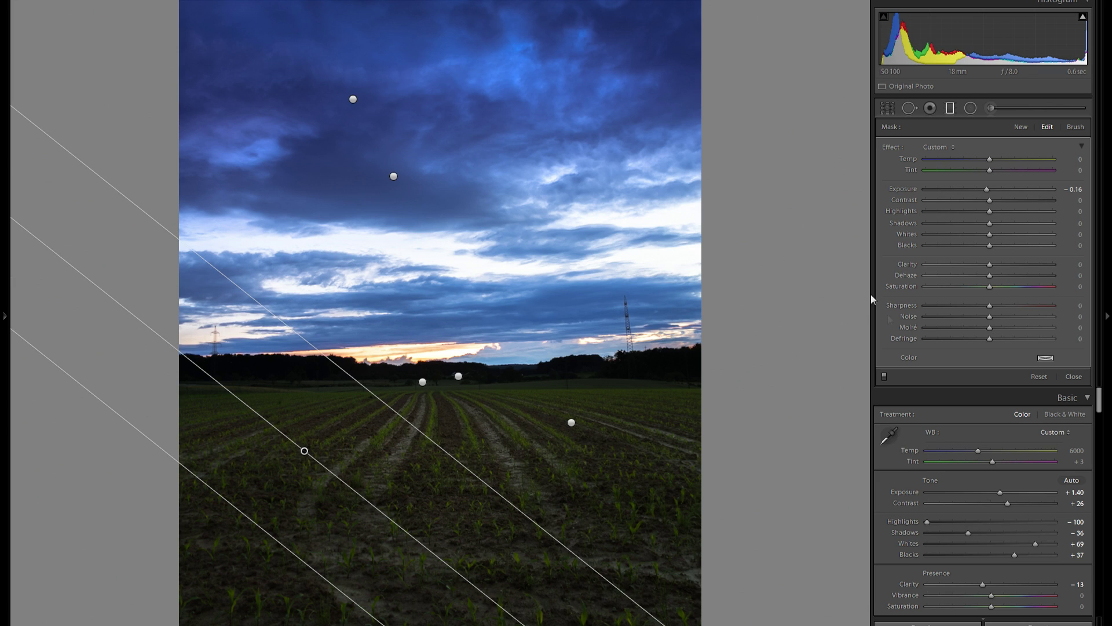
# - Darken the foreground of the field with another graduated filter at Exposure −0.38, and close the filter tool
pyautogui.click(952, 110)
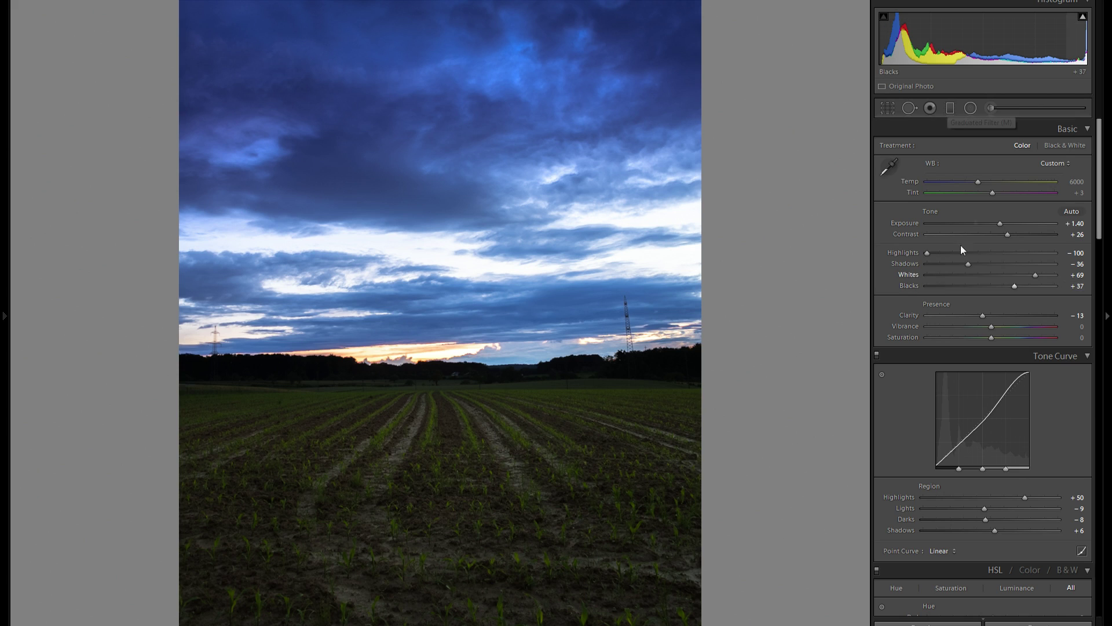
pyautogui.click(951, 109)
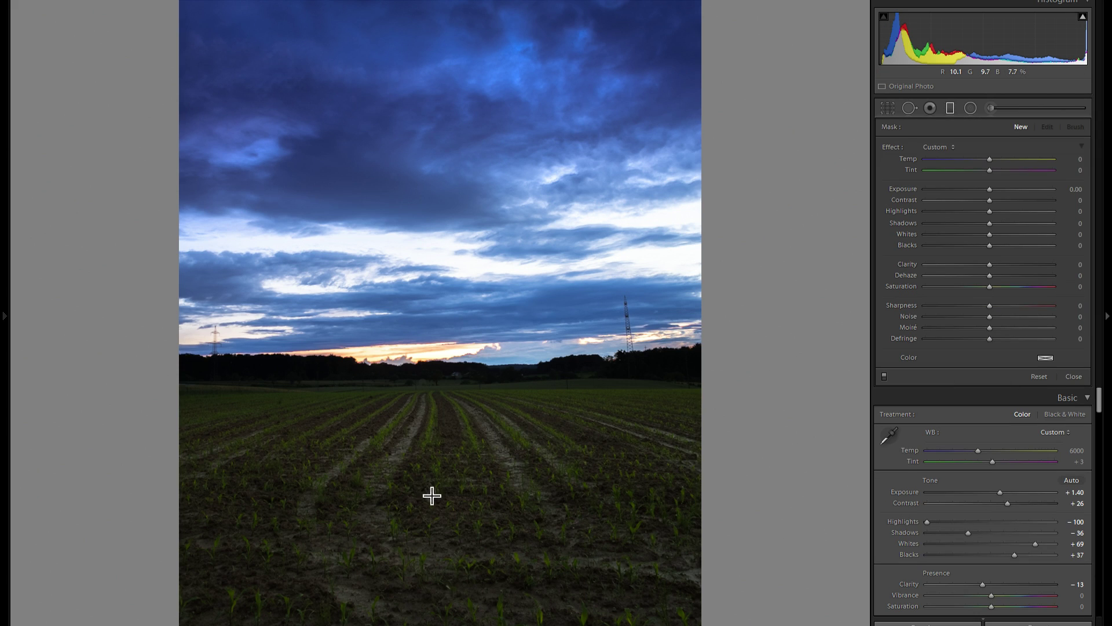
pyautogui.moveTo(427, 452); pyautogui.dragTo(420, 440)
pyautogui.moveTo(991, 190); pyautogui.dragTo(986, 189)
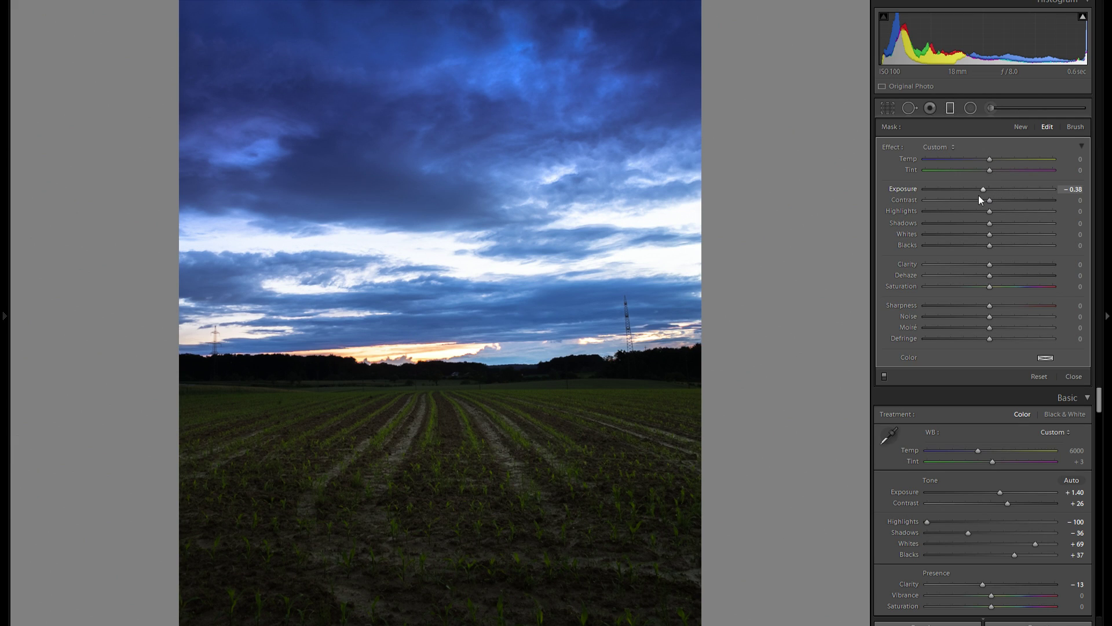
pyautogui.press('m')
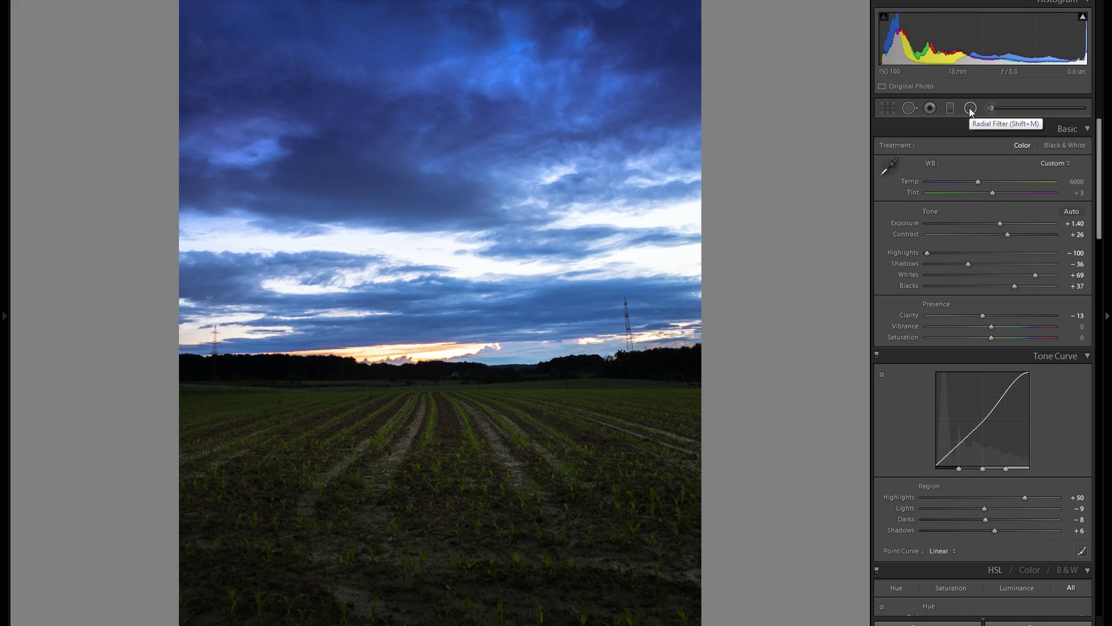
# - Soften the treeline along the horizon with the adjustment brush at Clarity −57, moderate the Clarity reduction, and close the brush
pyautogui.click(385, 368)
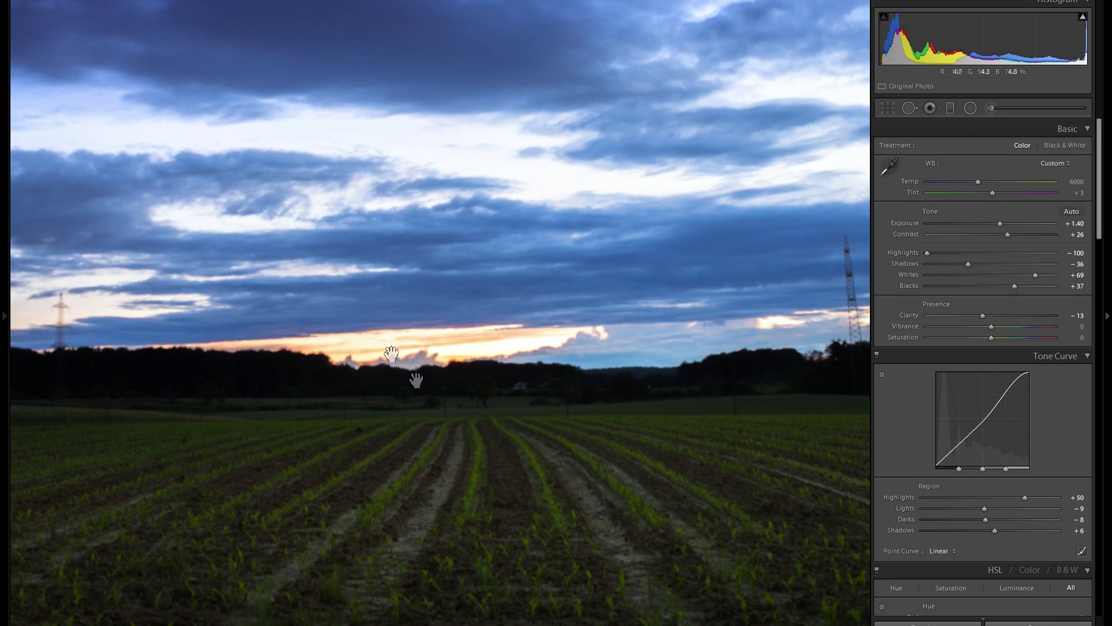
pyautogui.click(985, 110)
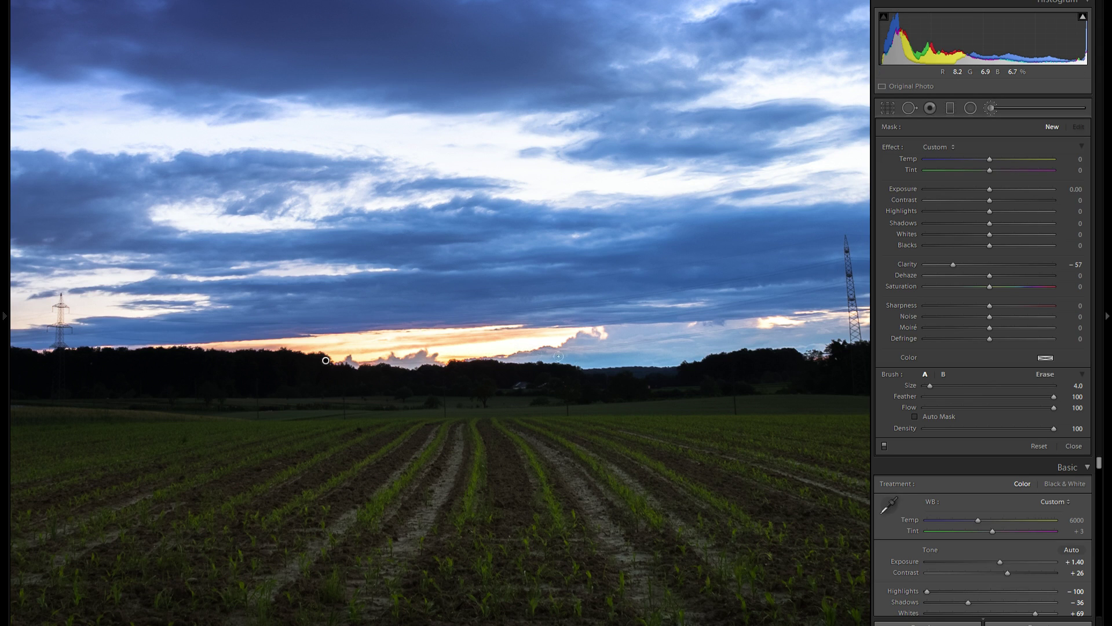
pyautogui.click(708, 344)
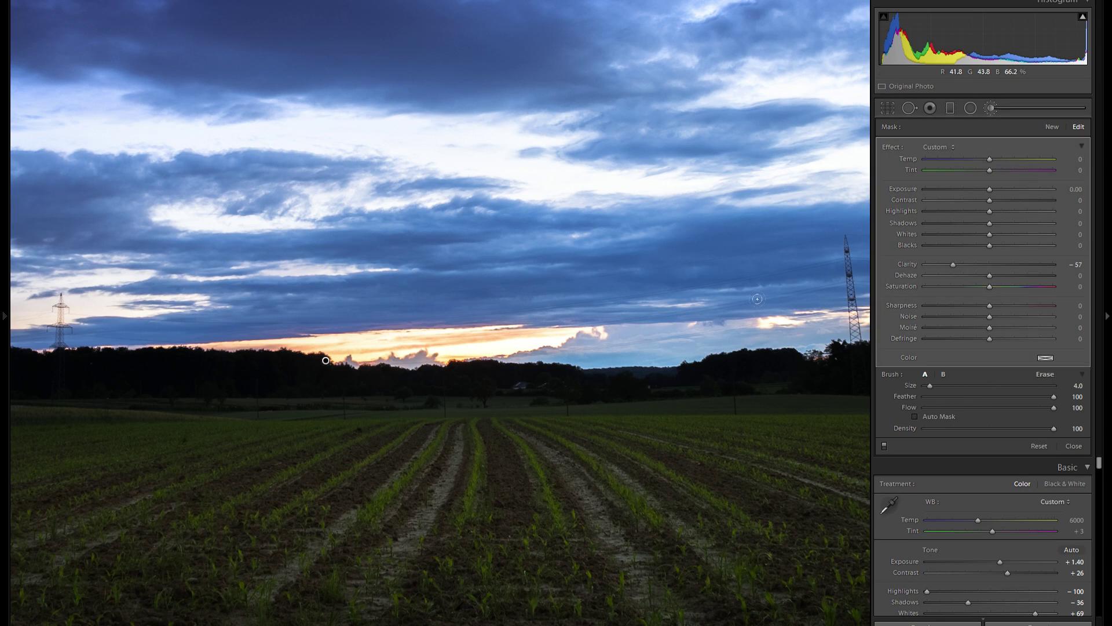
pyautogui.moveTo(703, 315); pyautogui.dragTo(479, 333)
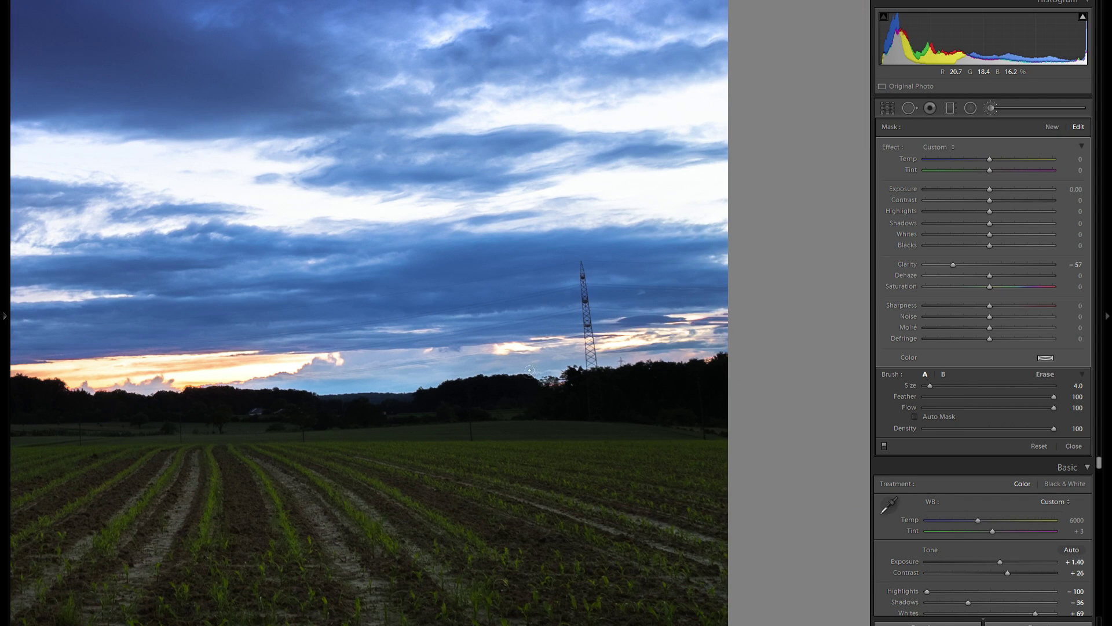
pyautogui.moveTo(338, 372); pyautogui.dragTo(625, 390)
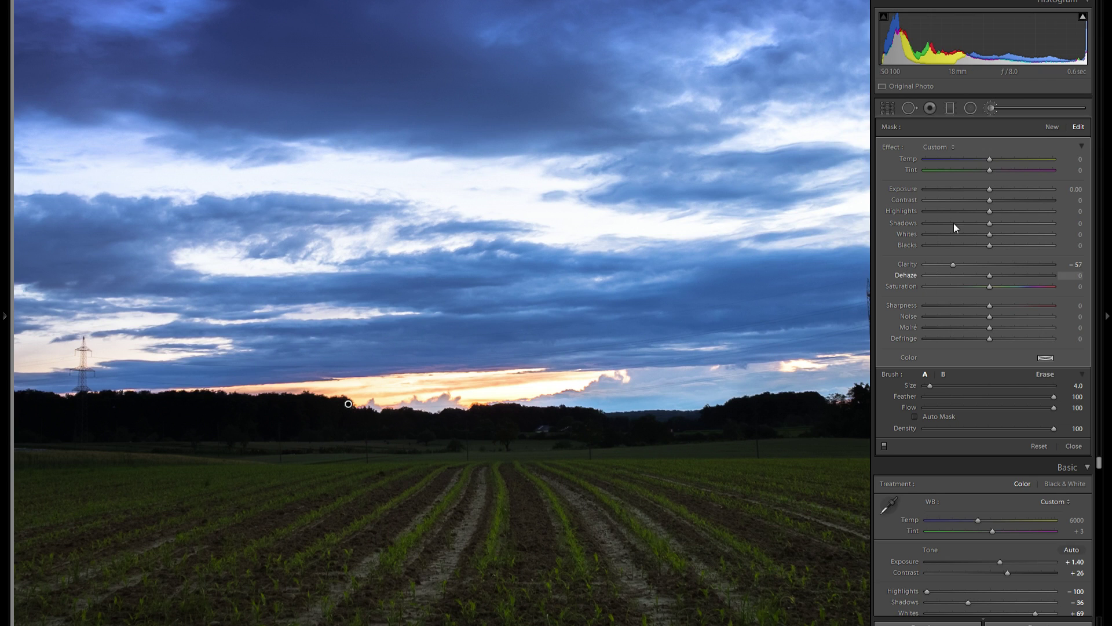
pyautogui.moveTo(954, 264); pyautogui.dragTo(965, 264)
pyautogui.press('k')
pyautogui.press('z')
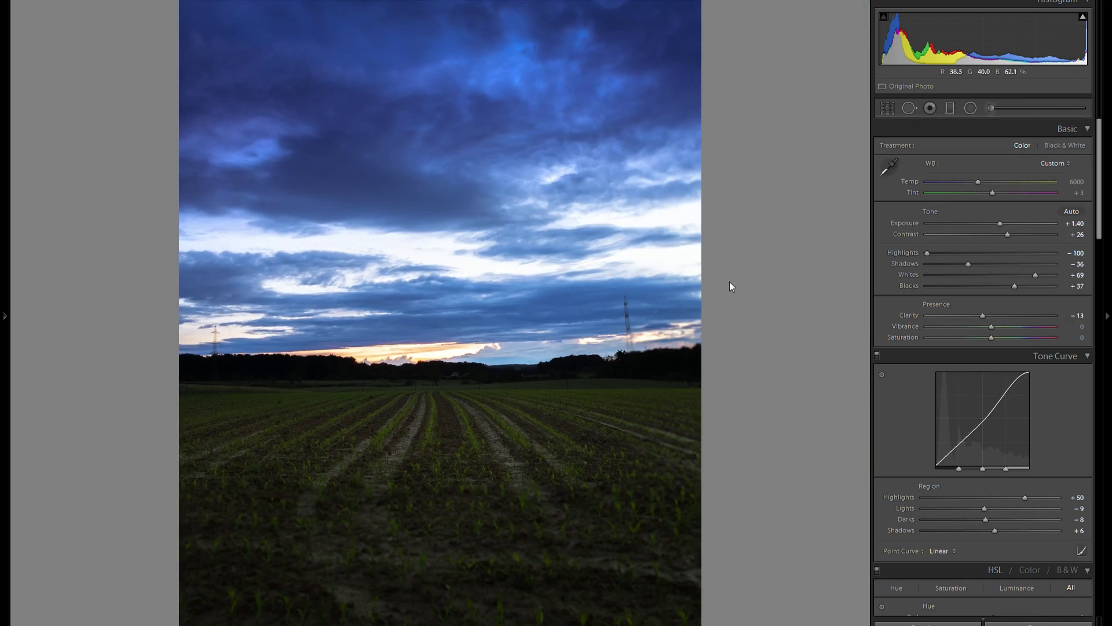
# - Add a wide, flat radial filter over the bright cloud band with Clarity reset to 0 and Exposure −0.96
pyautogui.click(970, 109)
pyautogui.doubleClick(913, 264)
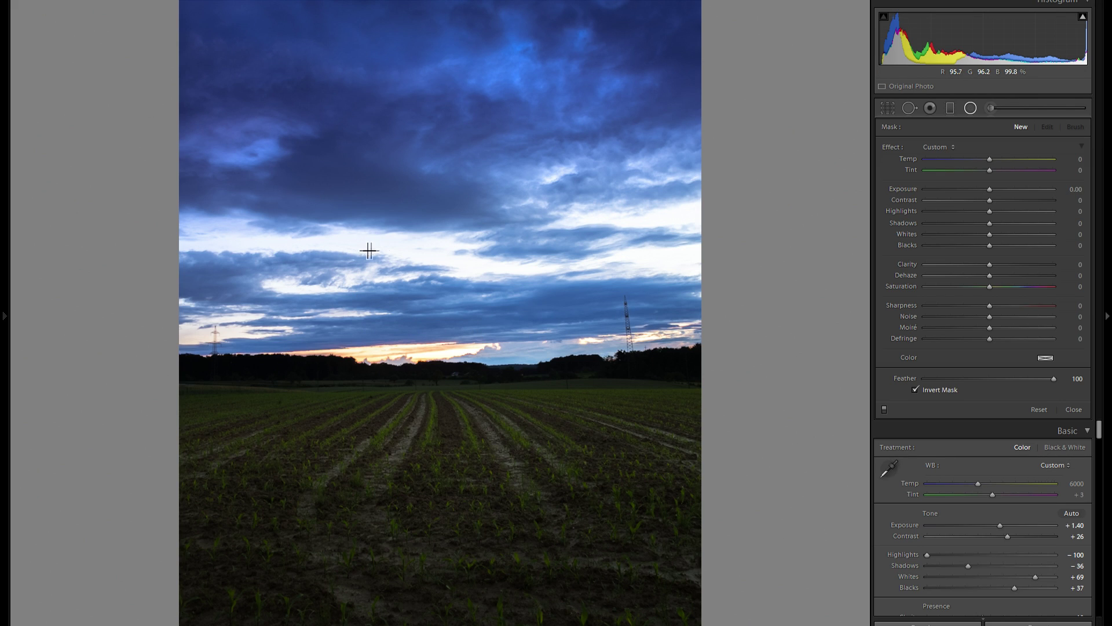
pyautogui.moveTo(274, 240); pyautogui.dragTo(492, 278)
pyautogui.moveTo(989, 189); pyautogui.dragTo(975, 194)
pyautogui.moveTo(371, 246)
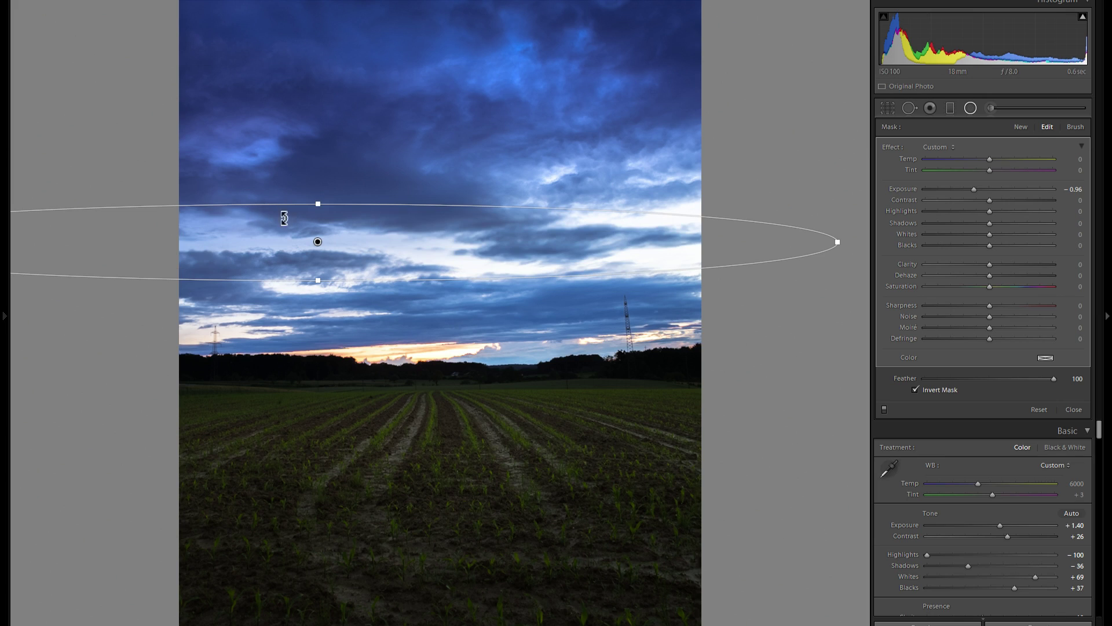
# - Make the radial filter taller, stretch and recentre it across the lower sky, and set its Exposure to −0.89
pyautogui.moveTo(331, 133); pyautogui.dragTo(330, 114)
pyautogui.moveTo(429, 209); pyautogui.dragTo(508, 238)
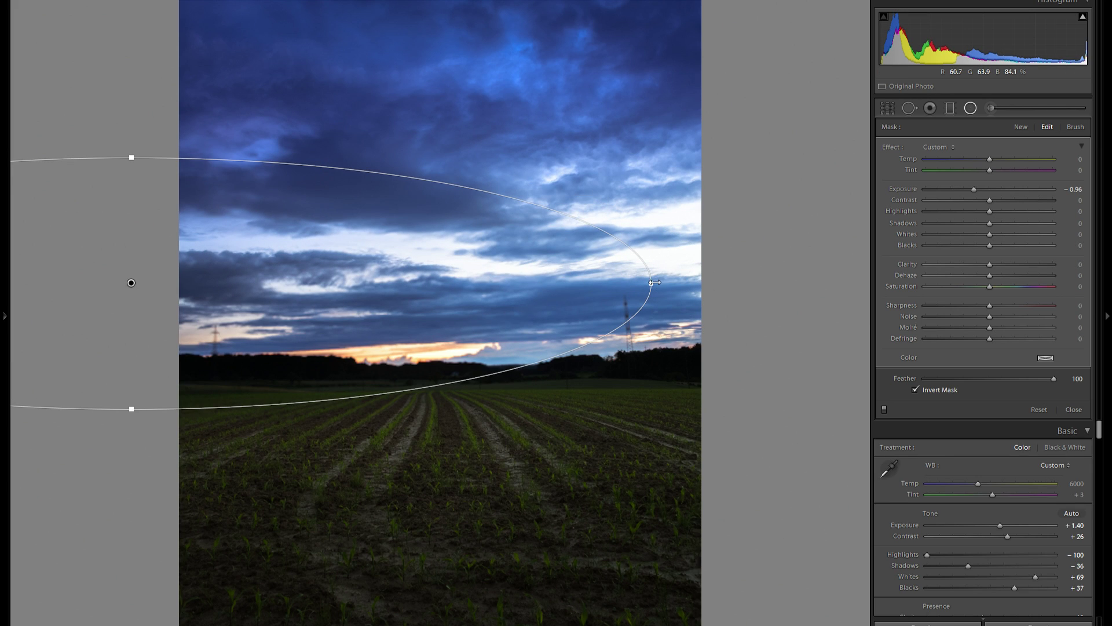
pyautogui.moveTo(650, 284); pyautogui.dragTo(847, 284)
pyautogui.moveTo(539, 290); pyautogui.dragTo(678, 283)
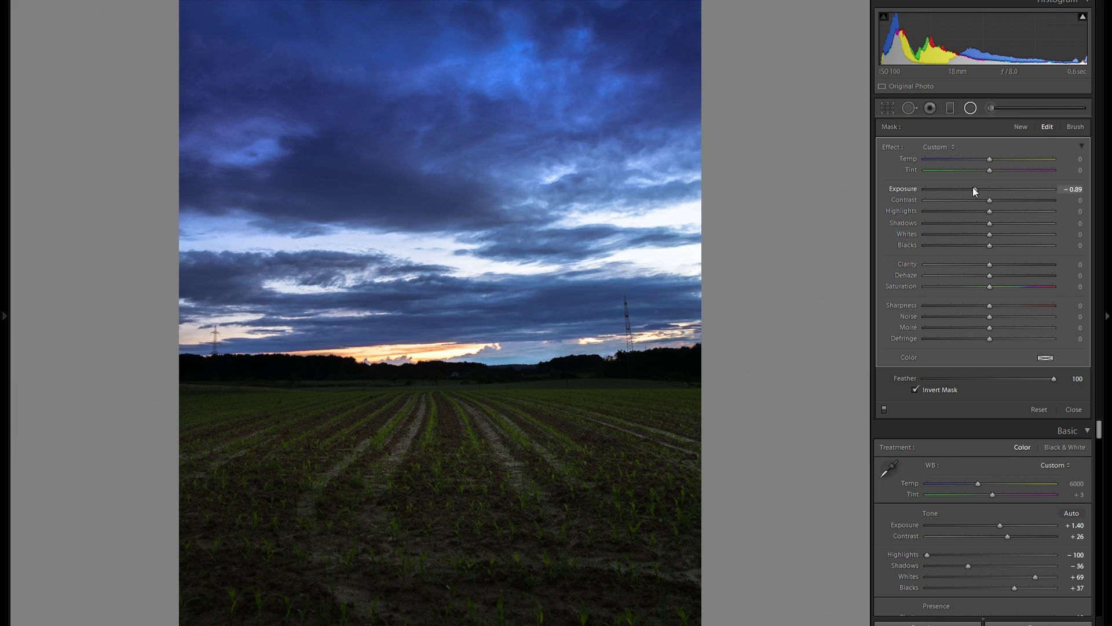
# - Add a smaller elliptical radial filter over the bright clouds on the right side of the sky with Exposure −0.74
pyautogui.click(1020, 126)
pyautogui.moveTo(977, 190); pyautogui.dragTo(984, 192)
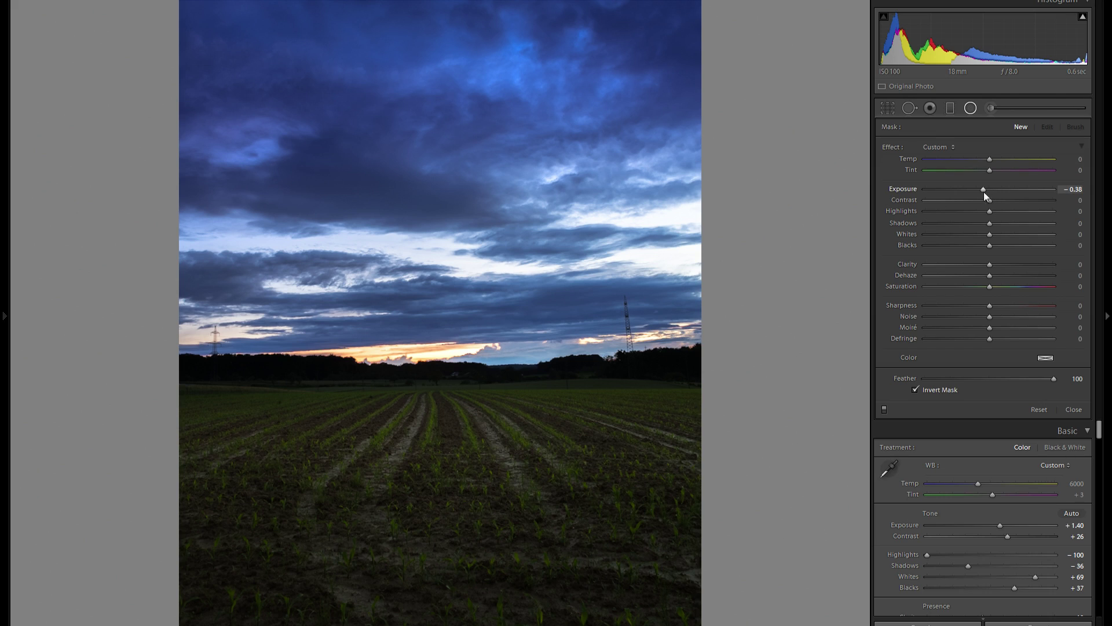
pyautogui.click(585, 254)
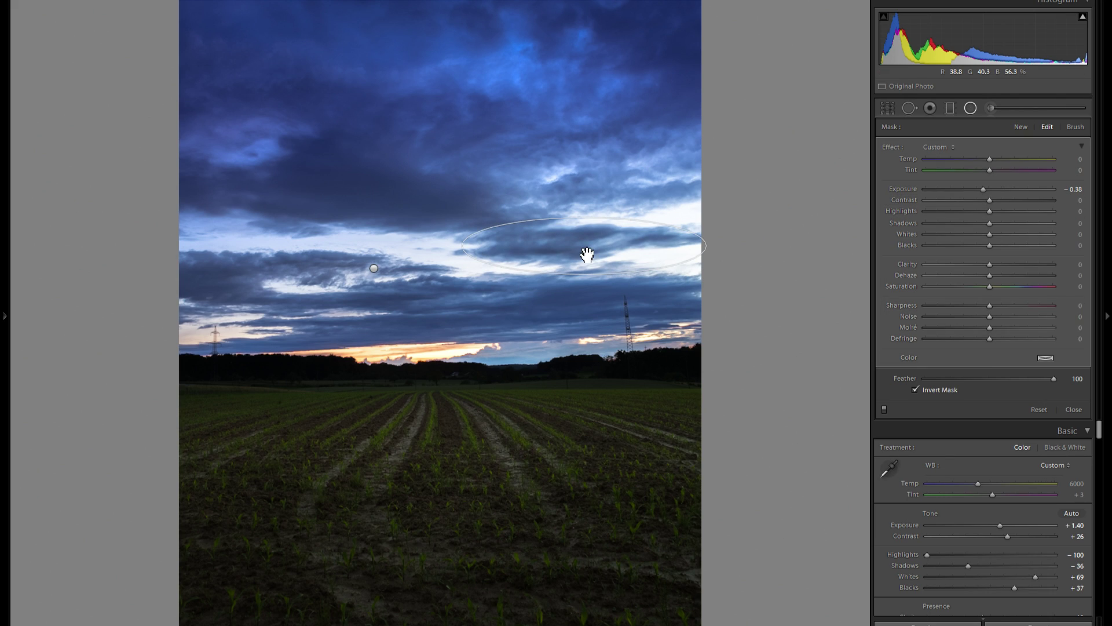
pyautogui.moveTo(681, 263); pyautogui.dragTo(771, 275)
pyautogui.moveTo(983, 191); pyautogui.dragTo(979, 193)
# - Duplicate the small filter onto the higher right clouds, the central cloud band and the sunset glow, and compare with radial filters off and on
pyautogui.moveTo(677, 256); pyautogui.dragTo(695, 209)
pyautogui.rightClick(695, 212)
pyautogui.click(728, 219)
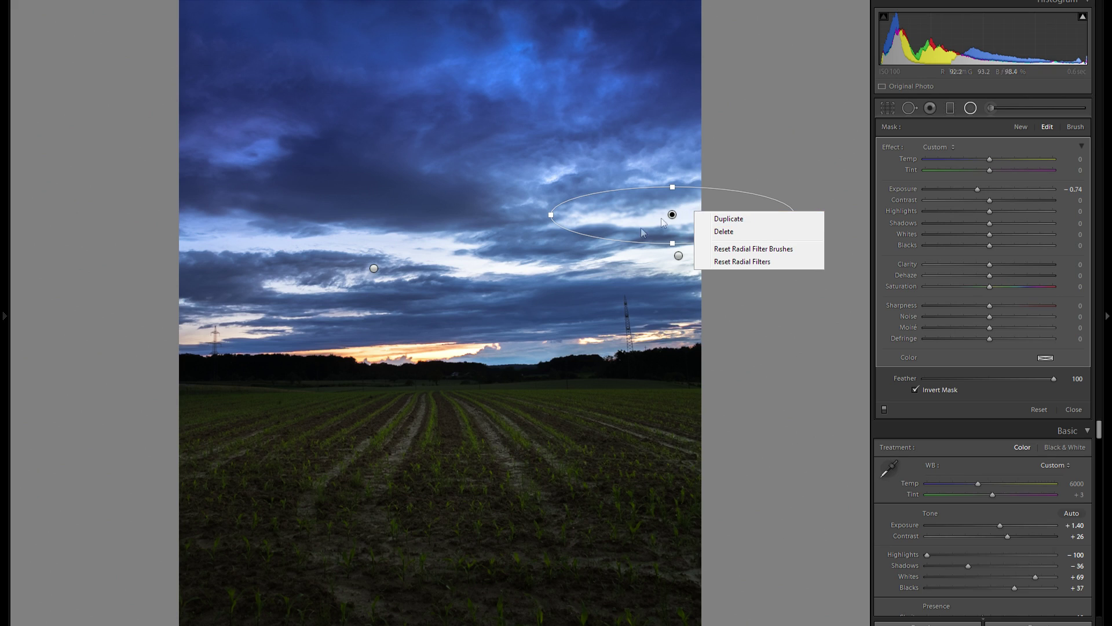
pyautogui.moveTo(482, 259); pyautogui.dragTo(489, 257)
pyautogui.rightClick(475, 255)
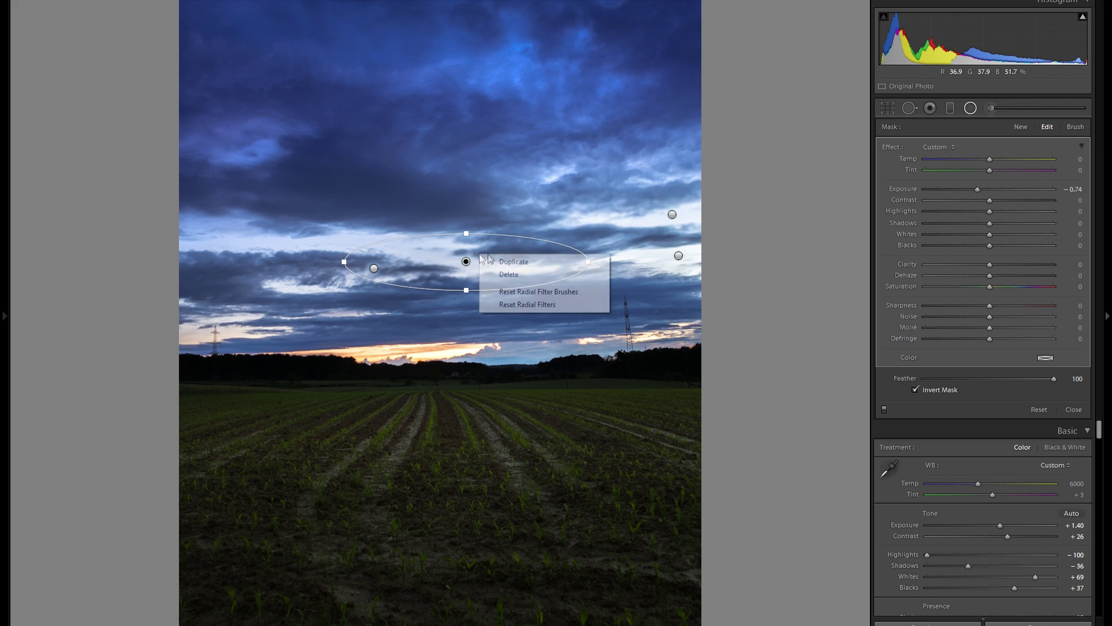
pyautogui.moveTo(461, 270); pyautogui.dragTo(423, 345)
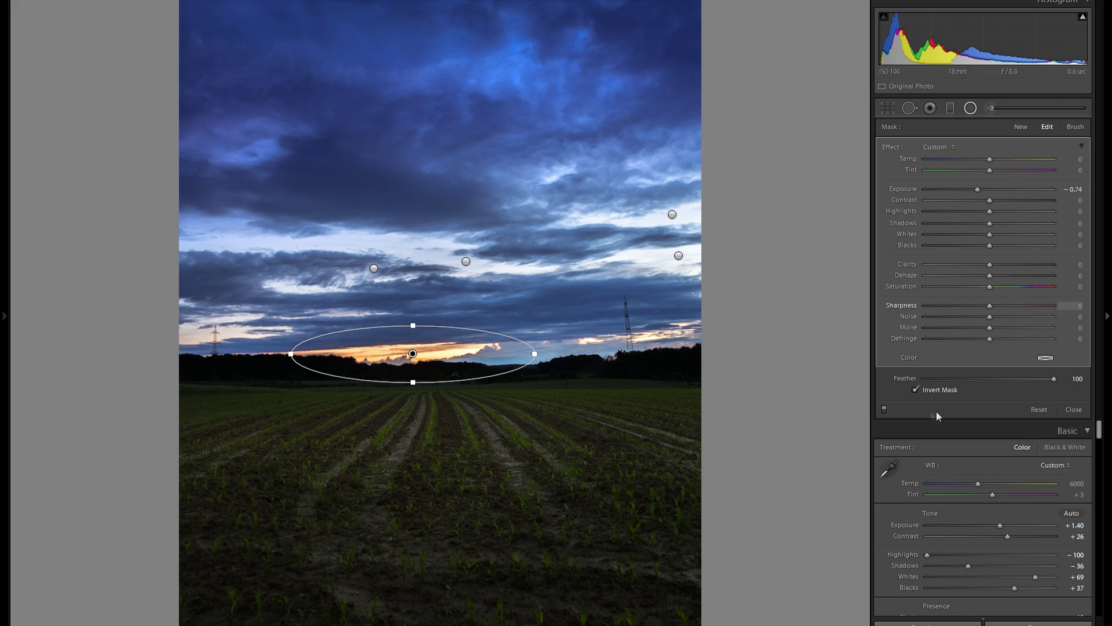
pyautogui.click(884, 410)
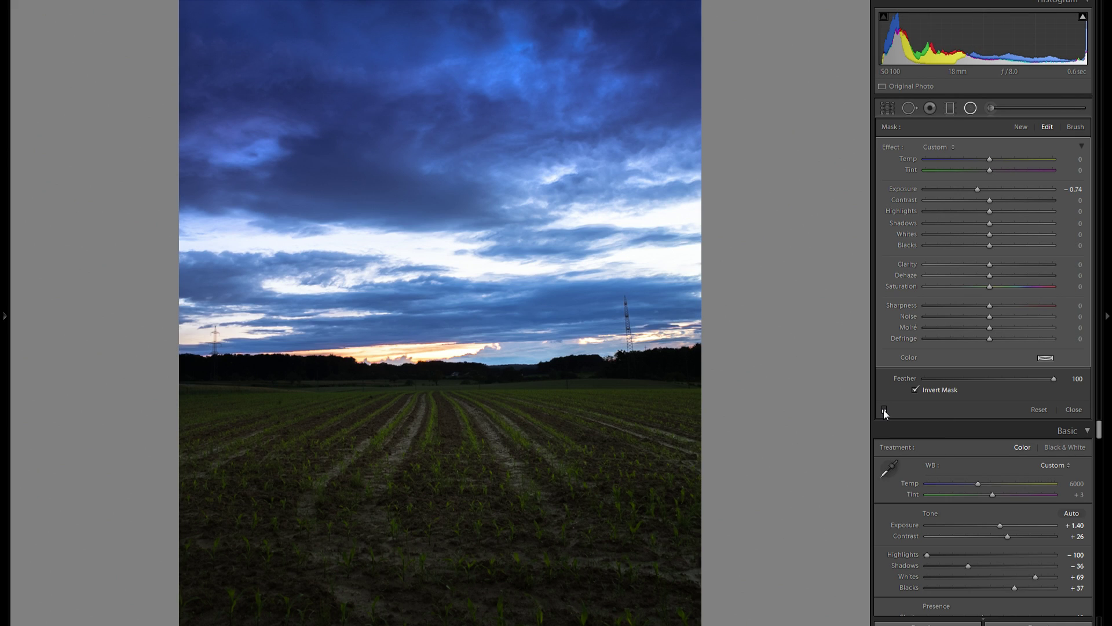
pyautogui.click(884, 409)
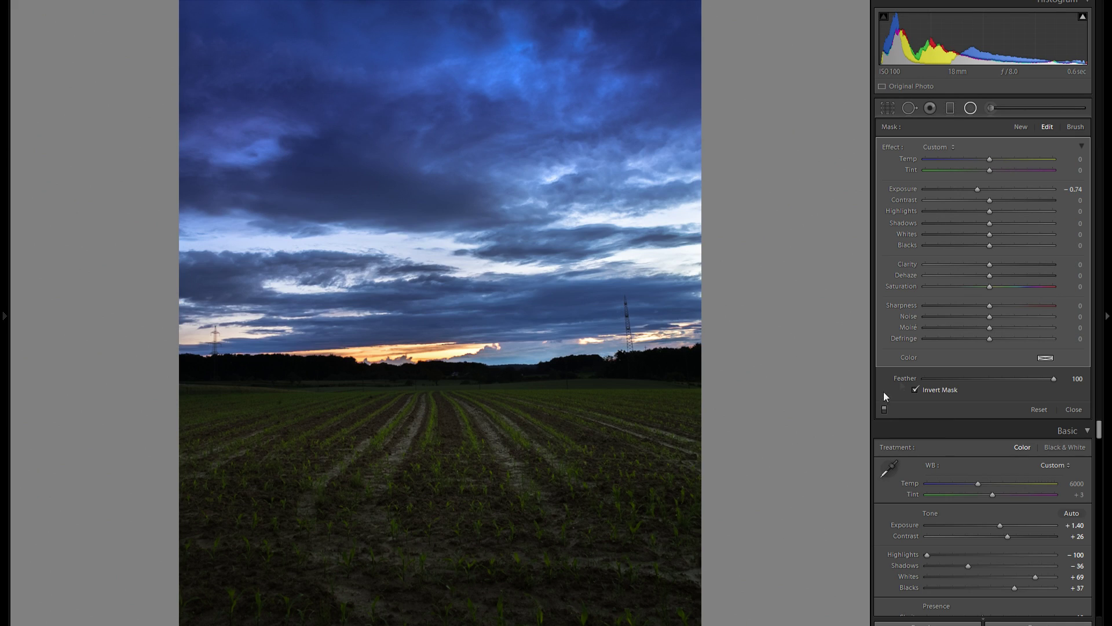
# - Add a new radial filter with Exposure 0.49 along the treeline and stretch it beyond the full width of the photo
pyautogui.click(1021, 126)
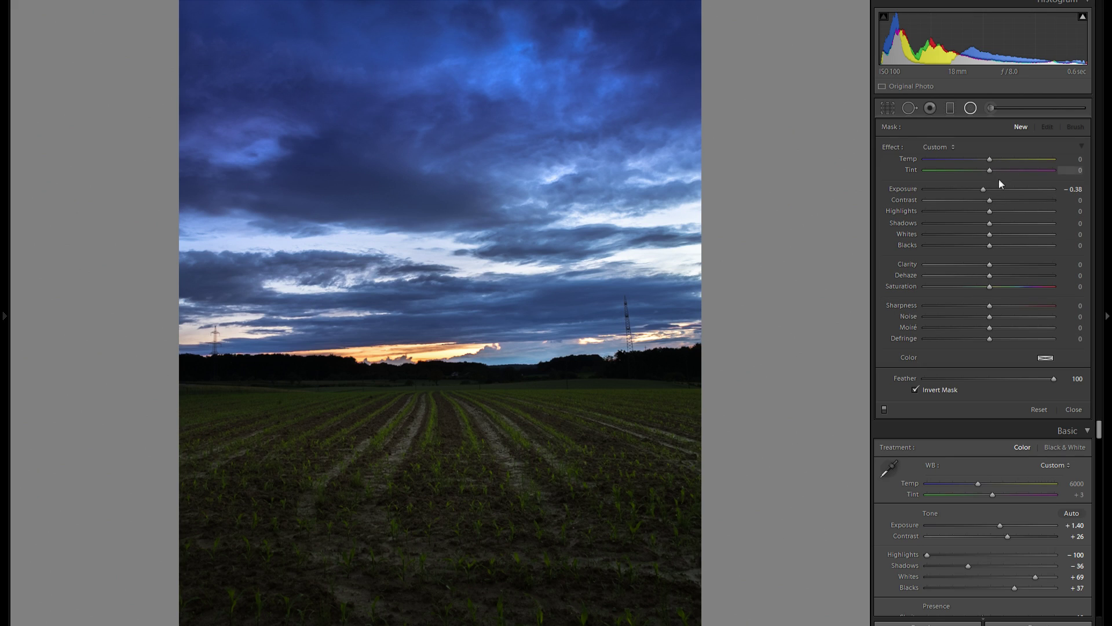
pyautogui.moveTo(996, 190); pyautogui.dragTo(997, 190)
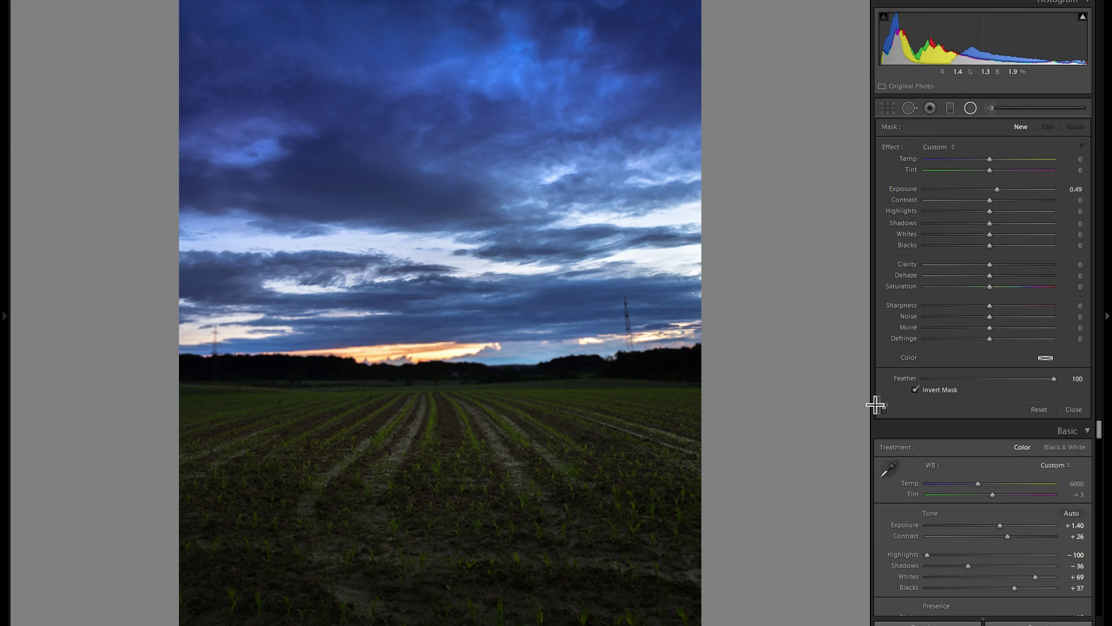
pyautogui.click(483, 385)
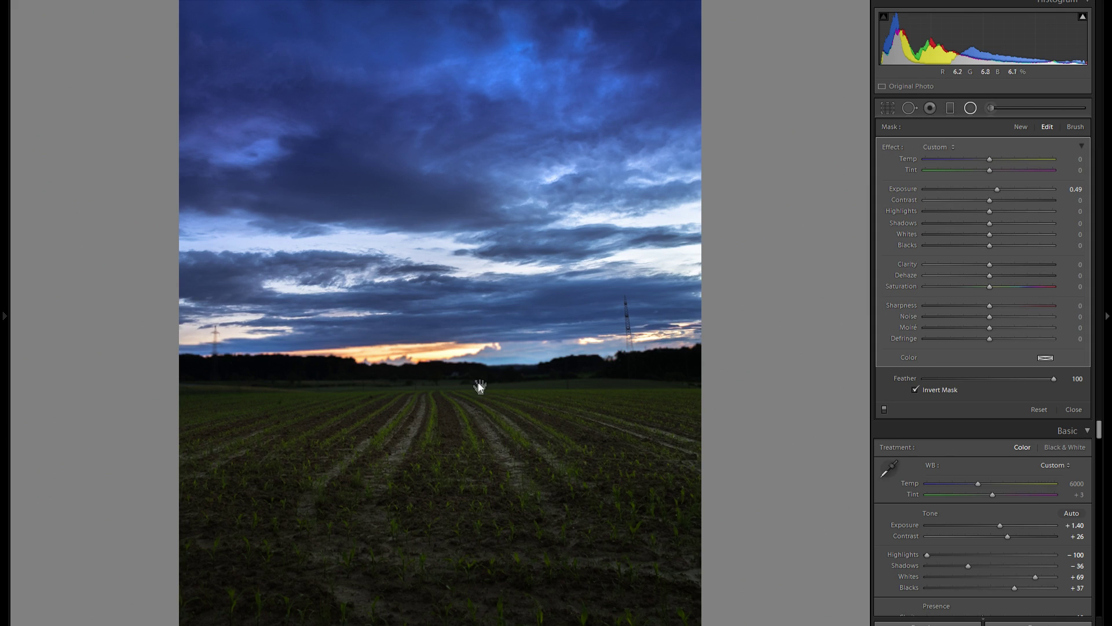
pyautogui.moveTo(568, 380); pyautogui.dragTo(336, 390)
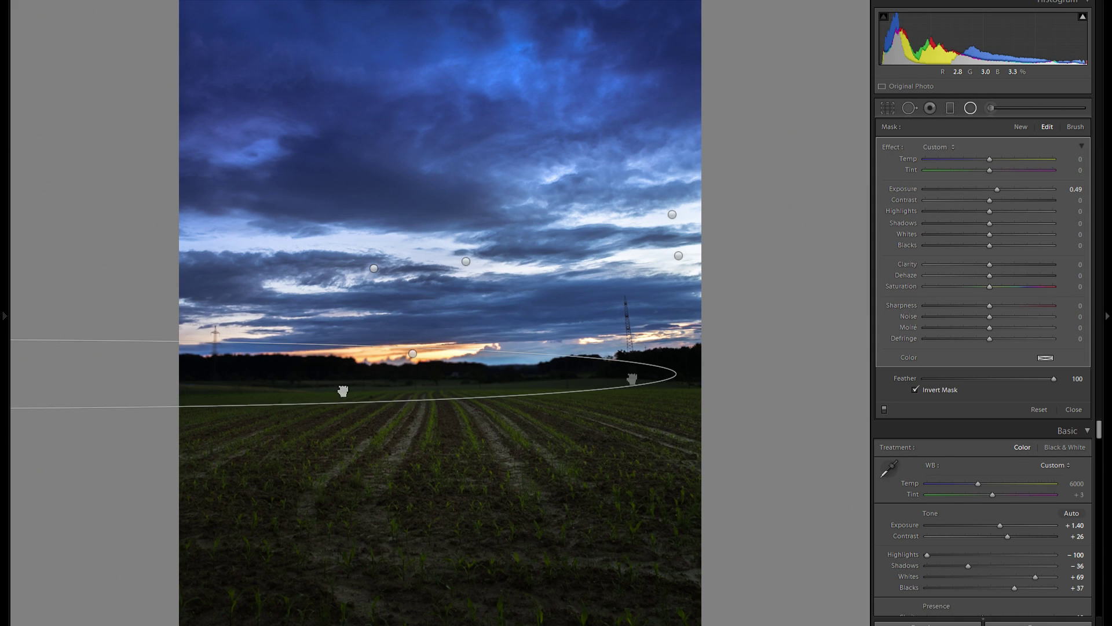
pyautogui.moveTo(676, 374); pyautogui.dragTo(835, 372)
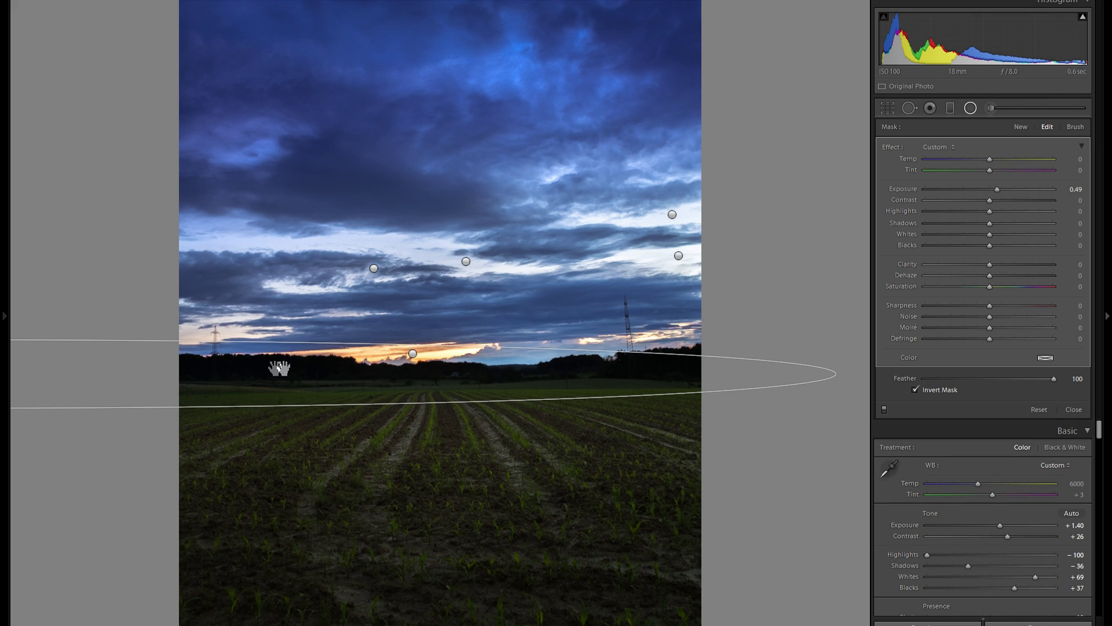
pyautogui.moveTo(641, 365); pyautogui.dragTo(716, 362)
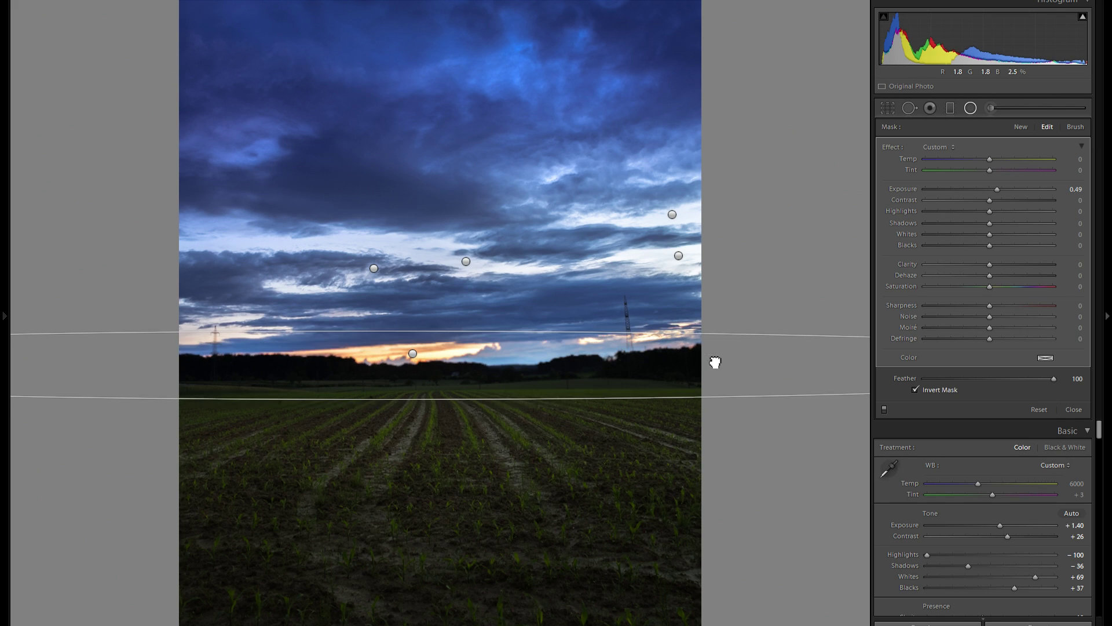
# - Narrow the treeline radial filter to a thin band over the trees and field edge, with Exposure 0.52 and Shadows 75
pyautogui.click(1032, 224)
pyautogui.moveTo(1031, 224); pyautogui.dragTo(1032, 224)
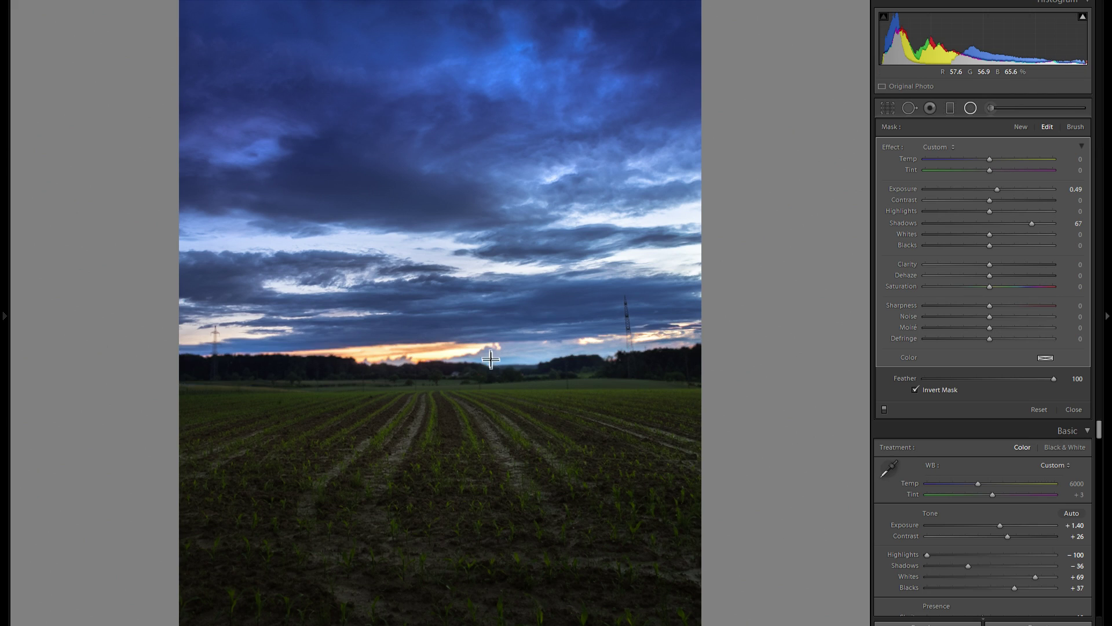
pyautogui.moveTo(495, 375); pyautogui.dragTo(501, 386)
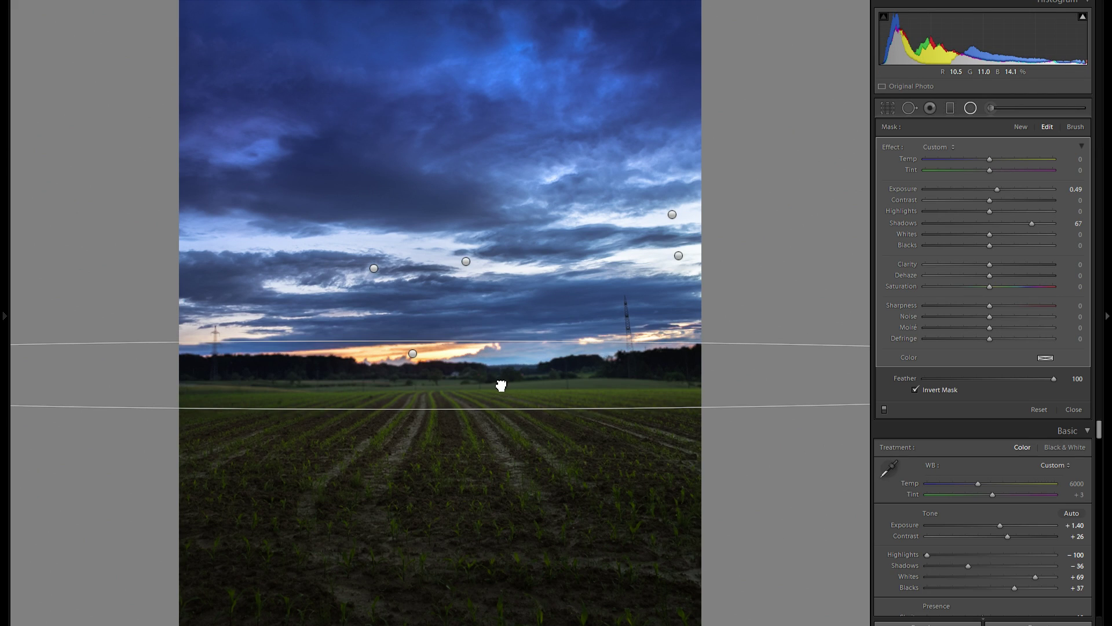
pyautogui.moveTo(408, 399); pyautogui.dragTo(408, 384)
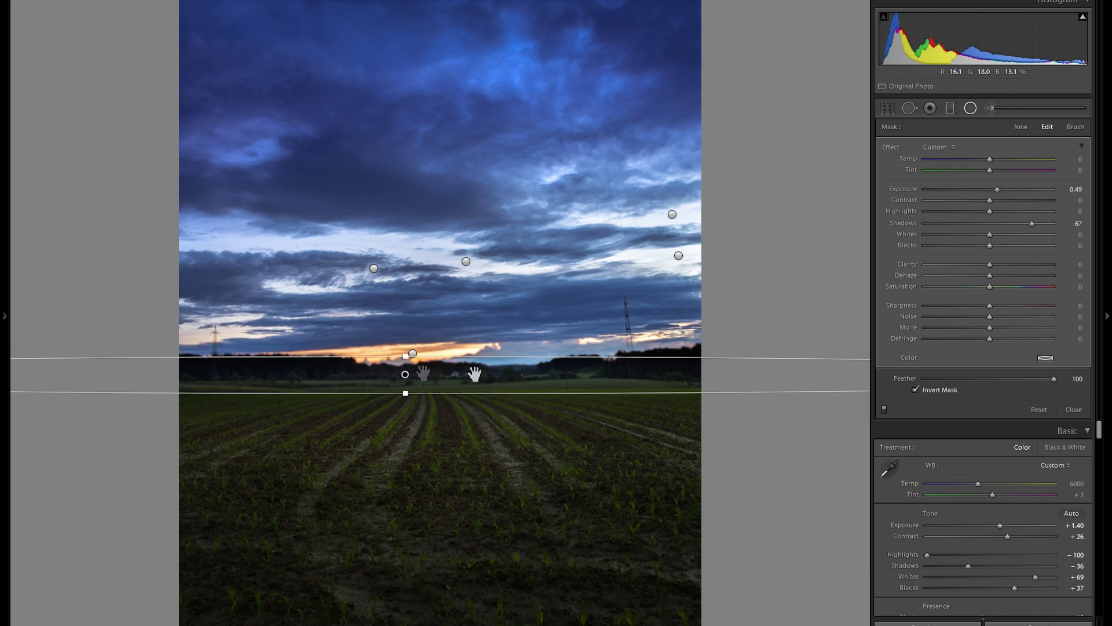
pyautogui.click(1037, 223)
pyautogui.click(998, 190)
pyautogui.moveTo(996, 190); pyautogui.dragTo(995, 189)
pyautogui.moveTo(478, 383); pyautogui.dragTo(477, 381)
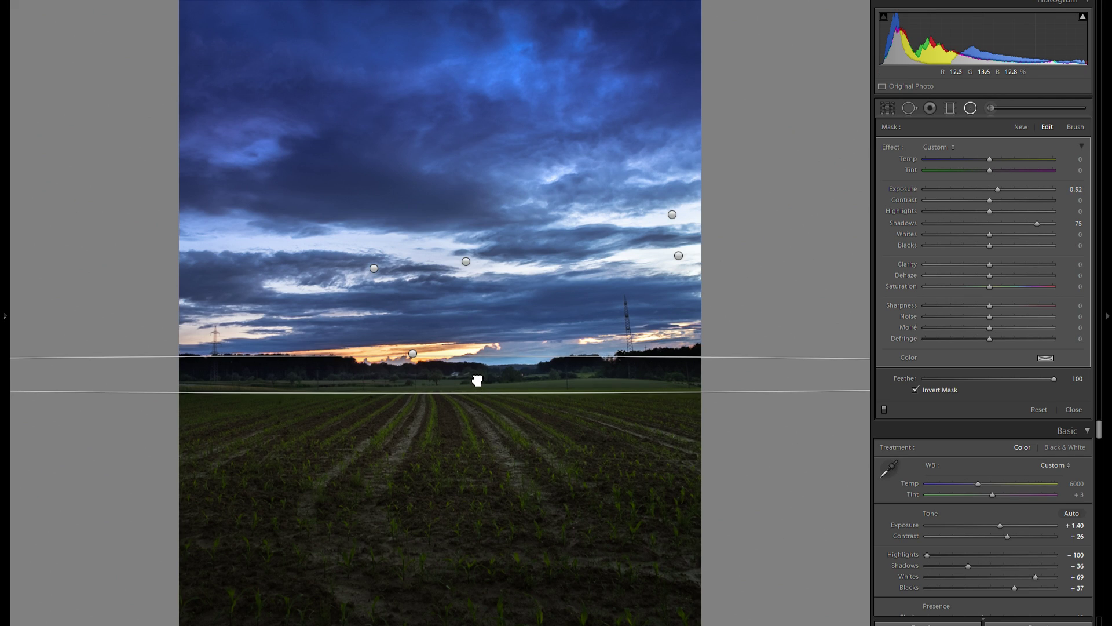
# - Add an elliptical radial filter on the left part of the field with Exposure 0.31, Whites 38 and a yellow tint of hue 49, saturation 35
pyautogui.click(1022, 127)
pyautogui.moveTo(997, 189); pyautogui.dragTo(996, 189)
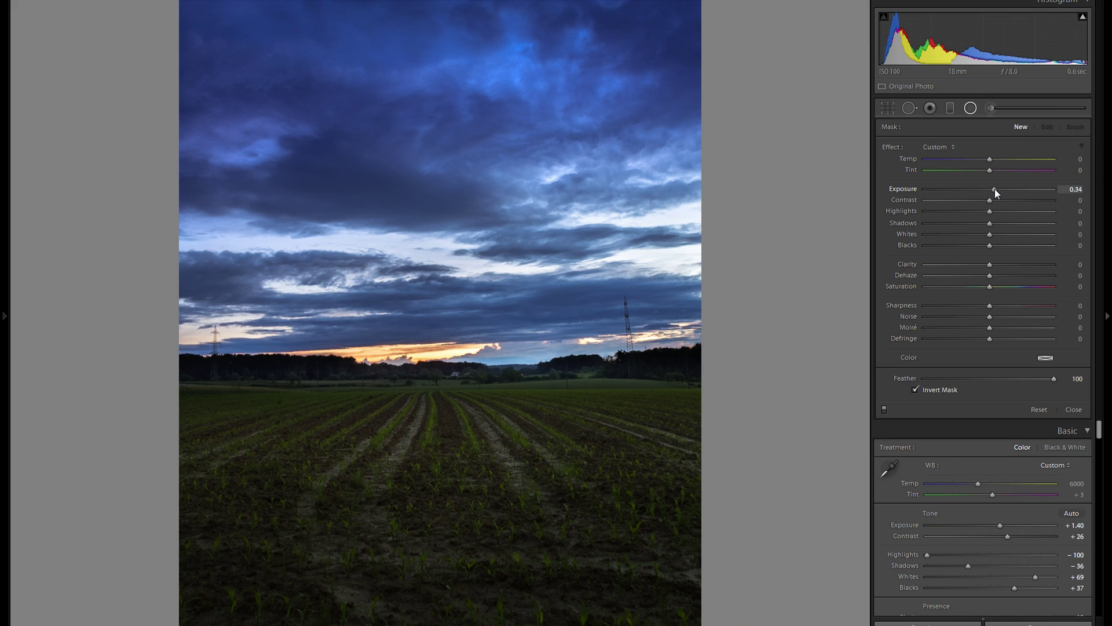
pyautogui.moveTo(1000, 233); pyautogui.dragTo(1013, 235)
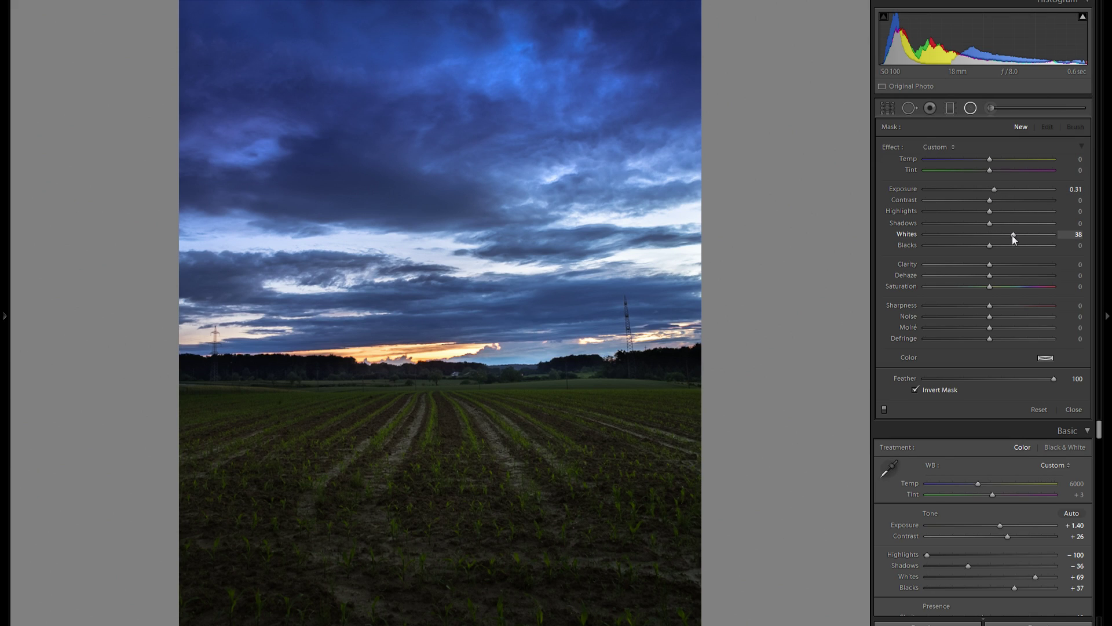
pyautogui.click(1045, 359)
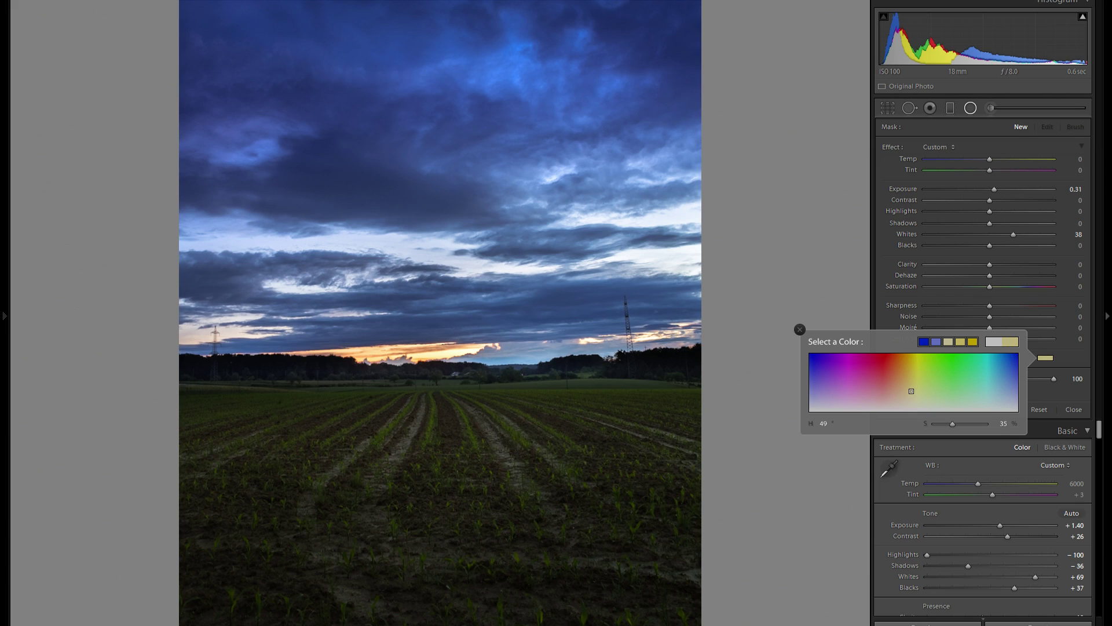
pyautogui.moveTo(278, 412); pyautogui.dragTo(367, 442)
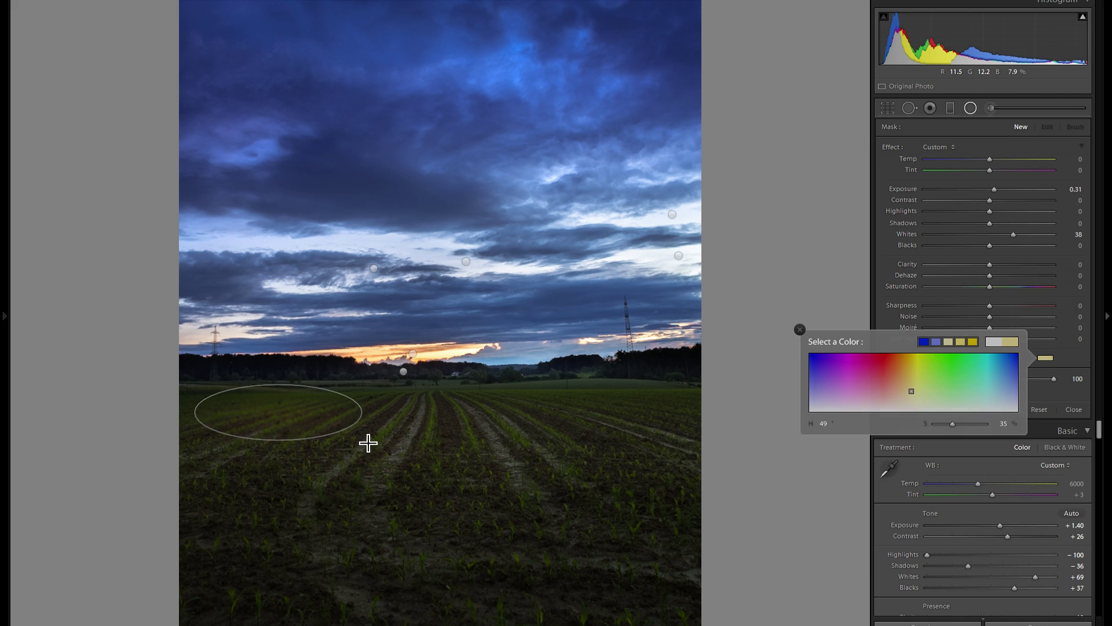
pyautogui.click(357, 410)
# - Tilt the yellow-tinted filter to follow the left crop rows, and set its Whites to 68 and Exposure to 0.45
pyautogui.moveTo(331, 372); pyautogui.dragTo(339, 387)
pyautogui.moveTo(1025, 235); pyautogui.dragTo(1035, 235)
pyautogui.moveTo(995, 189); pyautogui.dragTo(1000, 190)
pyautogui.moveTo(331, 380)
pyautogui.moveTo(345, 382); pyautogui.dragTo(346, 384)
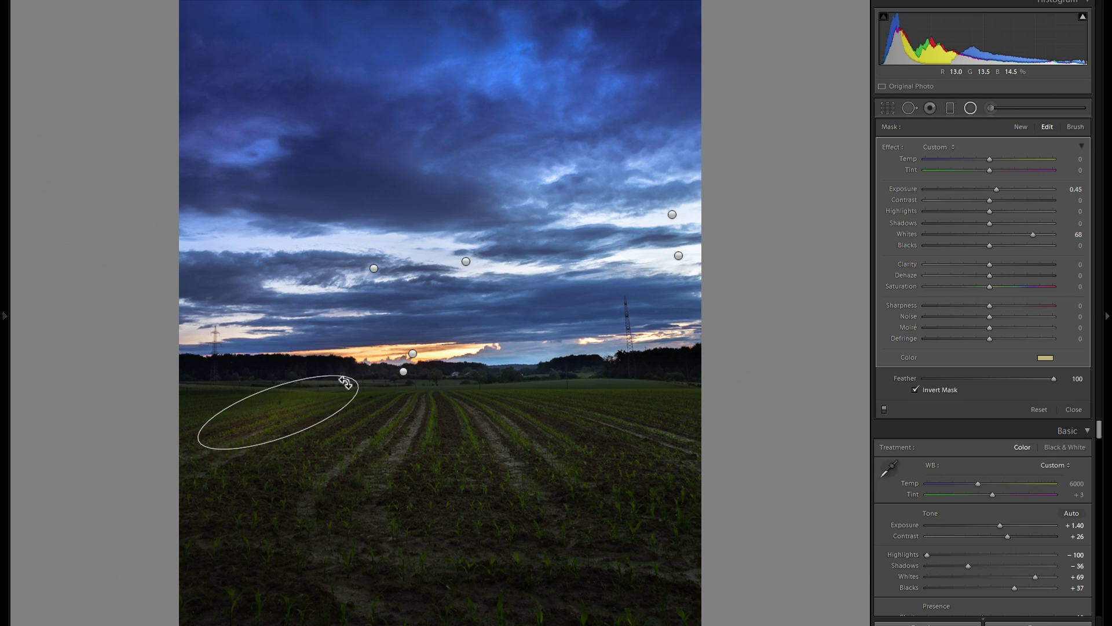
# - Duplicate the yellow-tinted radial filter and spread the copies over the right, lower-centre and centre parts of the field
pyautogui.rightClick(311, 401)
pyautogui.click(345, 407)
pyautogui.moveTo(292, 409); pyautogui.dragTo(441, 435)
pyautogui.rightClick(588, 409)
pyautogui.click(552, 422)
pyautogui.rightClick(440, 479)
pyautogui.click(430, 462)
# - Level the central yellow-tinted filter and enlarge it vertically into a rounder shape over the middle crop rows
pyautogui.moveTo(492, 459); pyautogui.dragTo(496, 464)
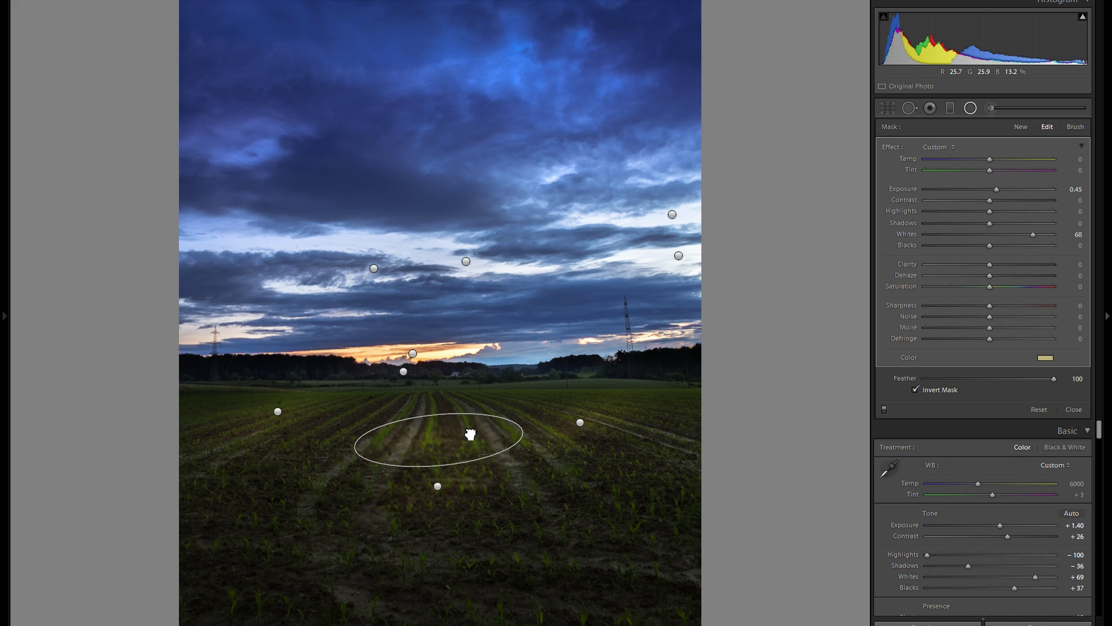
pyautogui.moveTo(466, 430); pyautogui.dragTo(467, 430)
pyautogui.moveTo(437, 389); pyautogui.dragTo(432, 369)
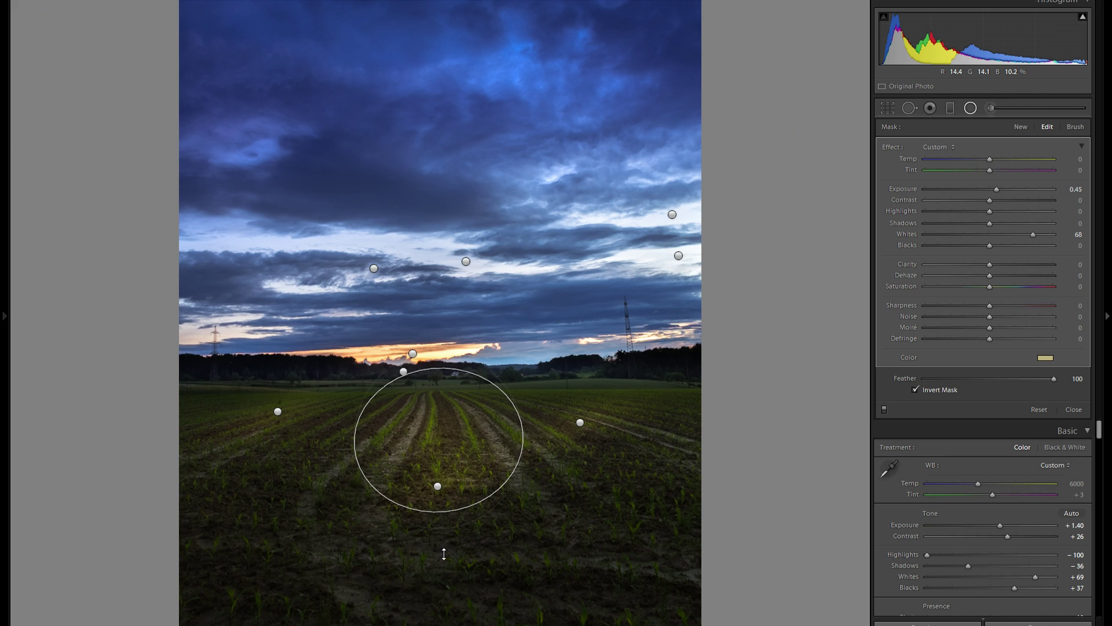
pyautogui.moveTo(444, 553); pyautogui.dragTo(446, 548)
# - Duplicate the slanted yellow-tinted radial filter and place copies on the right and left sides of the field's middle ground
pyautogui.click(437, 486)
pyautogui.moveTo(499, 459); pyautogui.dragTo(647, 459)
pyautogui.rightClick(646, 460)
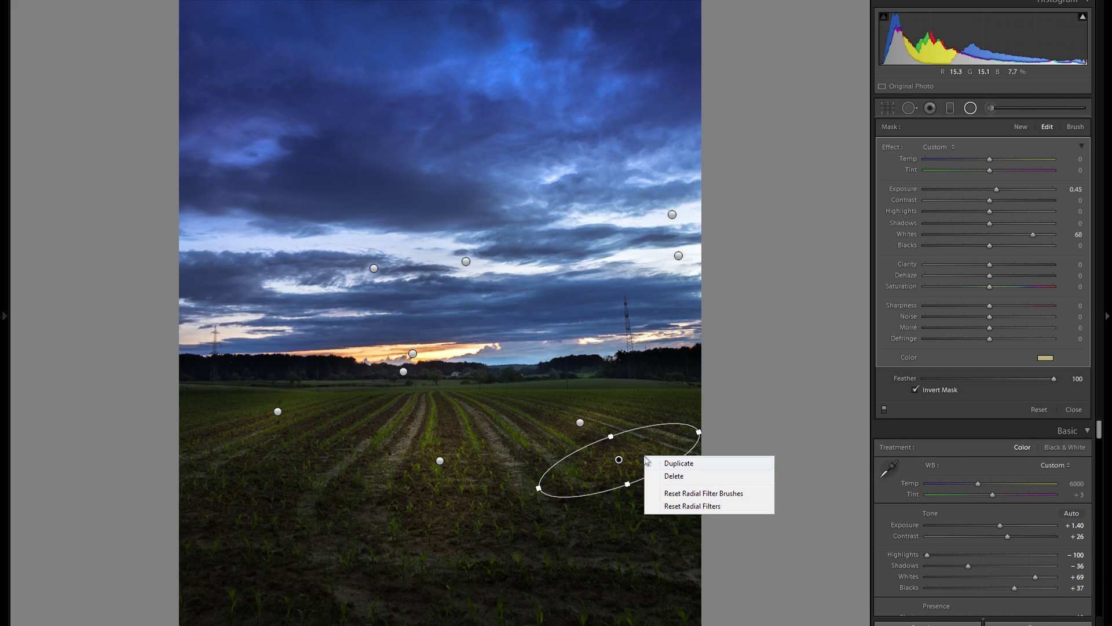
pyautogui.press('Escape')
pyautogui.moveTo(457, 472); pyautogui.dragTo(260, 502)
pyautogui.rightClick(294, 505)
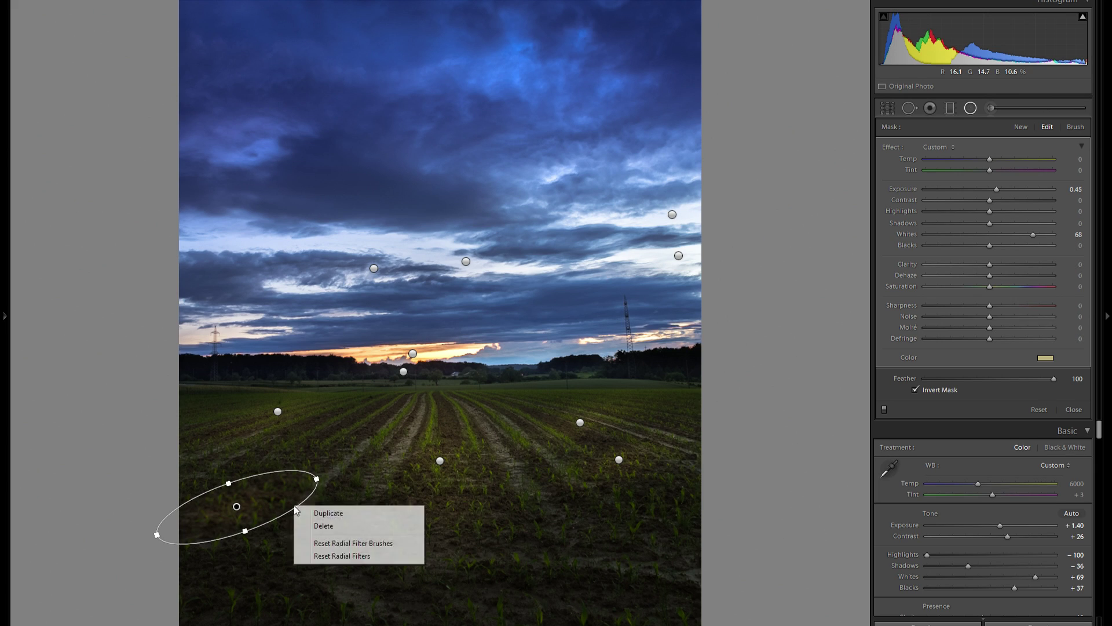
# - Duplicate the yellow-tinted filter again and spread the copies over the lower-left, lower-centre and lower-right foreground of the field
pyautogui.press('Return')
pyautogui.moveTo(269, 503); pyautogui.dragTo(463, 536)
pyautogui.rightClick(299, 581)
pyautogui.press('Return')
pyautogui.rightClick(461, 531)
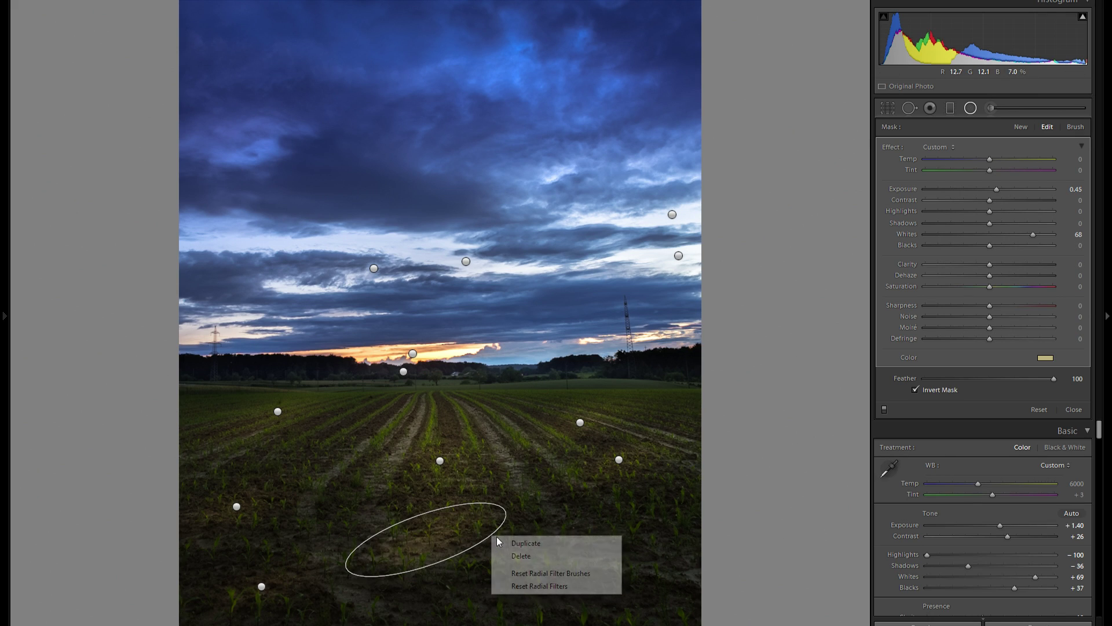
pyautogui.press('Return')
pyautogui.moveTo(448, 533); pyautogui.dragTo(591, 588)
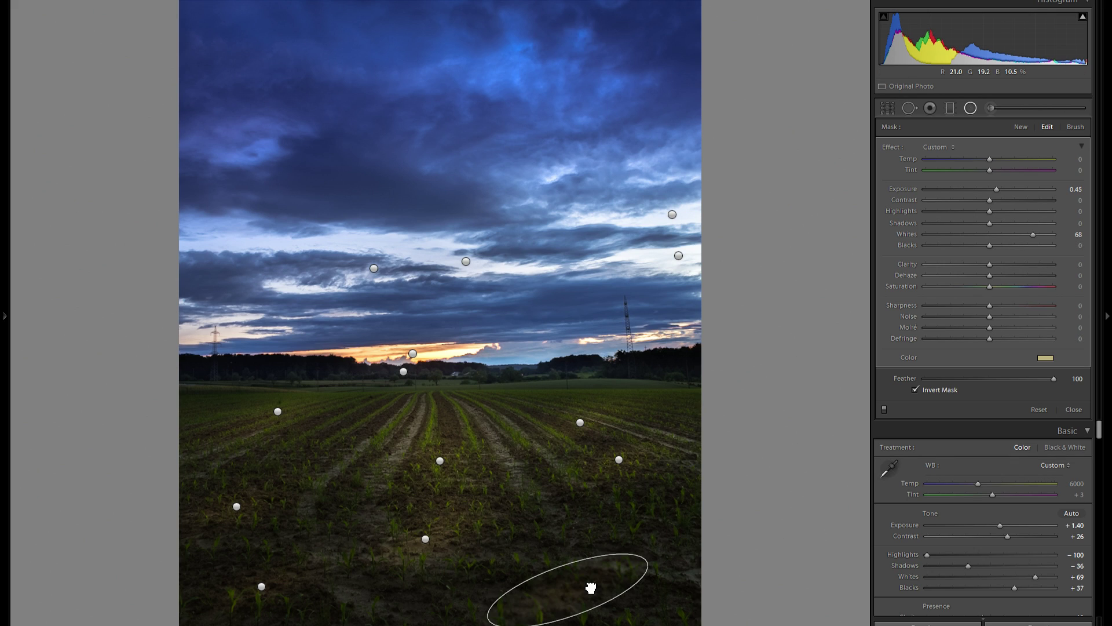
# - Place further copies of the yellow-tinted filter on the field's right foreground and on the crop rows just left of centre
pyautogui.rightClick(631, 591)
pyautogui.press('Return')
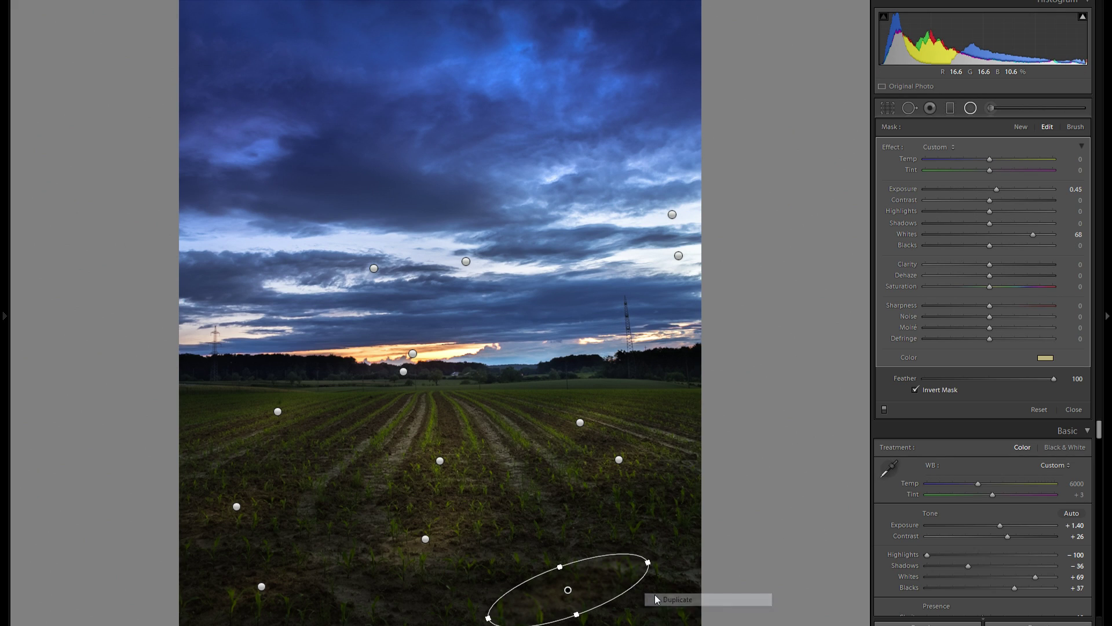
pyautogui.press('Delete')
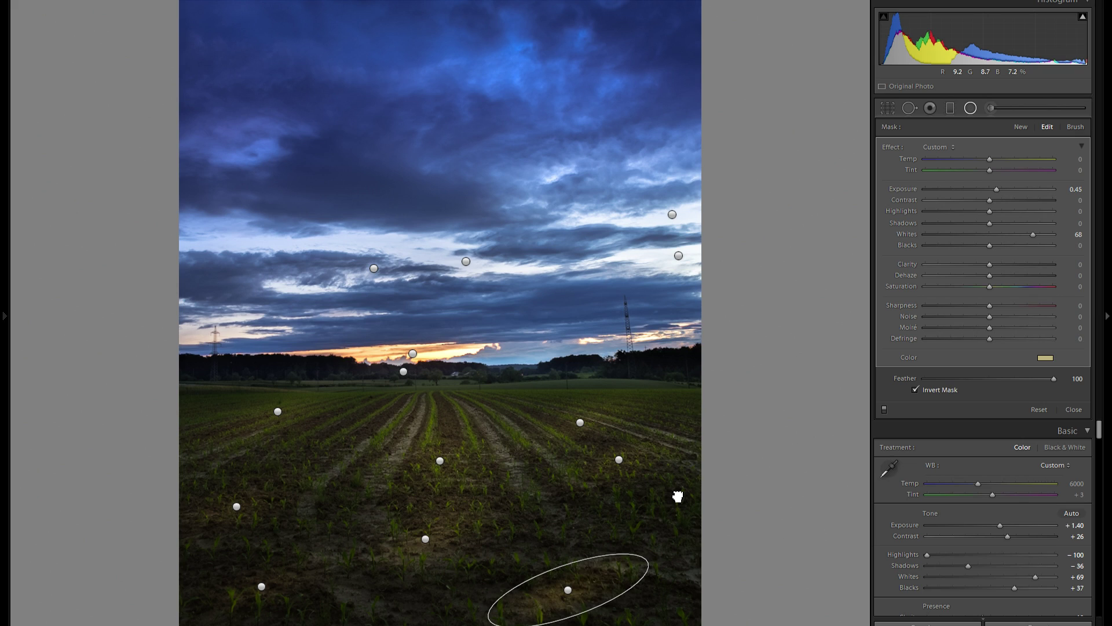
pyautogui.moveTo(655, 499); pyautogui.dragTo(255, 397)
pyautogui.rightClick(476, 411)
pyautogui.click(493, 418)
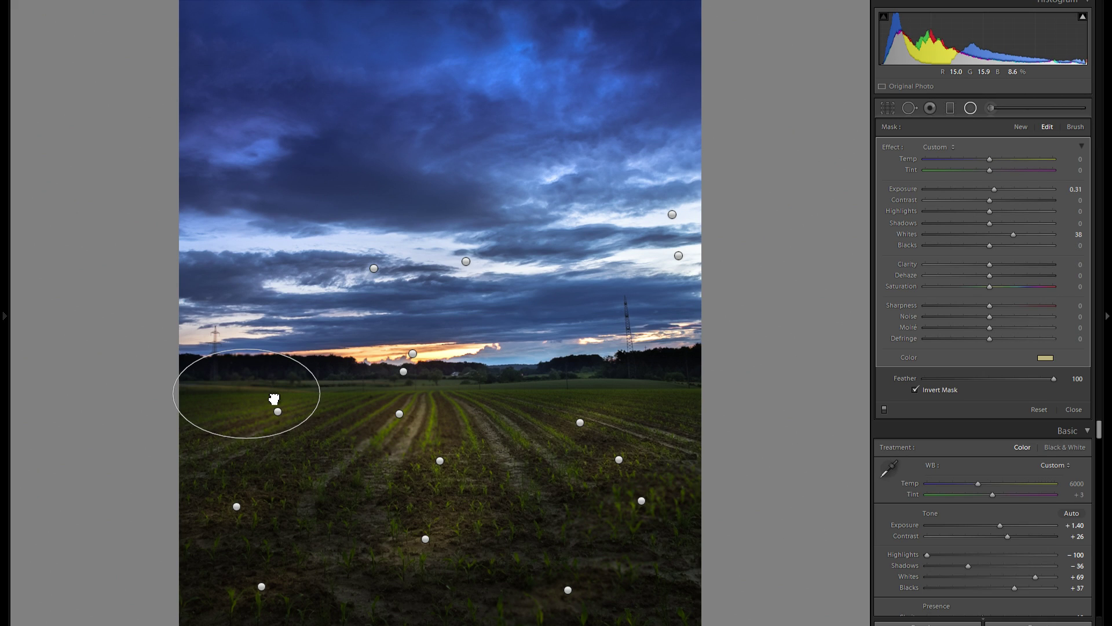
# - Position the filter with Exposure 0.31 and Whites 38 on the field's far left edge, and put a flattened copy on the far right edge
pyautogui.moveTo(274, 397); pyautogui.dragTo(622, 375)
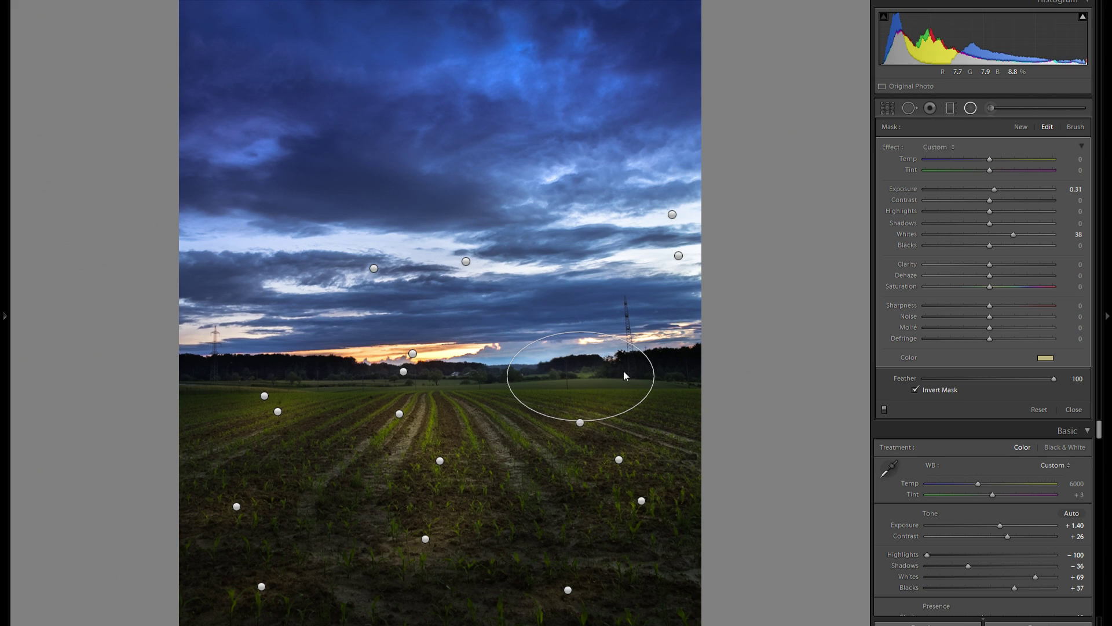
pyautogui.moveTo(580, 331); pyautogui.dragTo(581, 345)
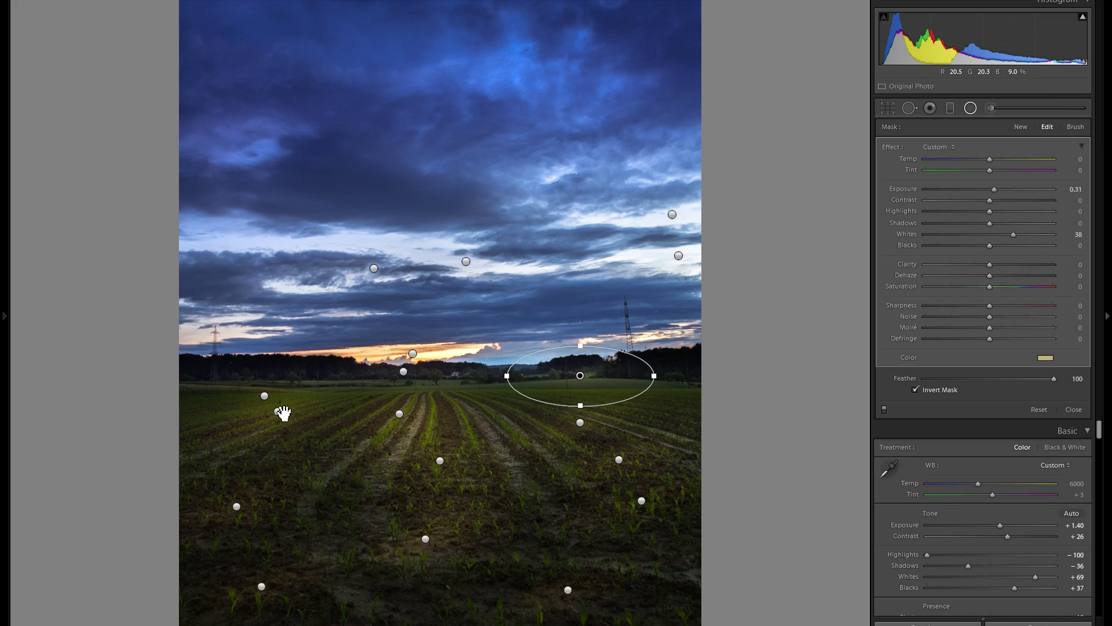
# - Set the slanted left crop-row filter to Exposure 0.16 and Whites 36, and reduce the Whites of the filter below it to 48
pyautogui.click(278, 412)
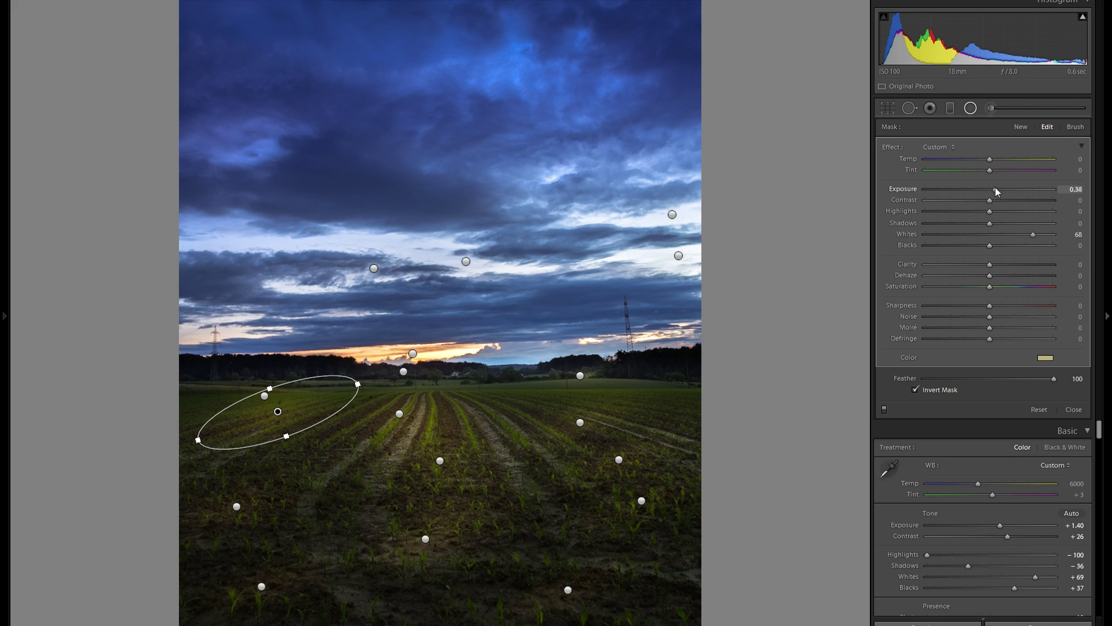
pyautogui.moveTo(1015, 242); pyautogui.dragTo(1009, 239)
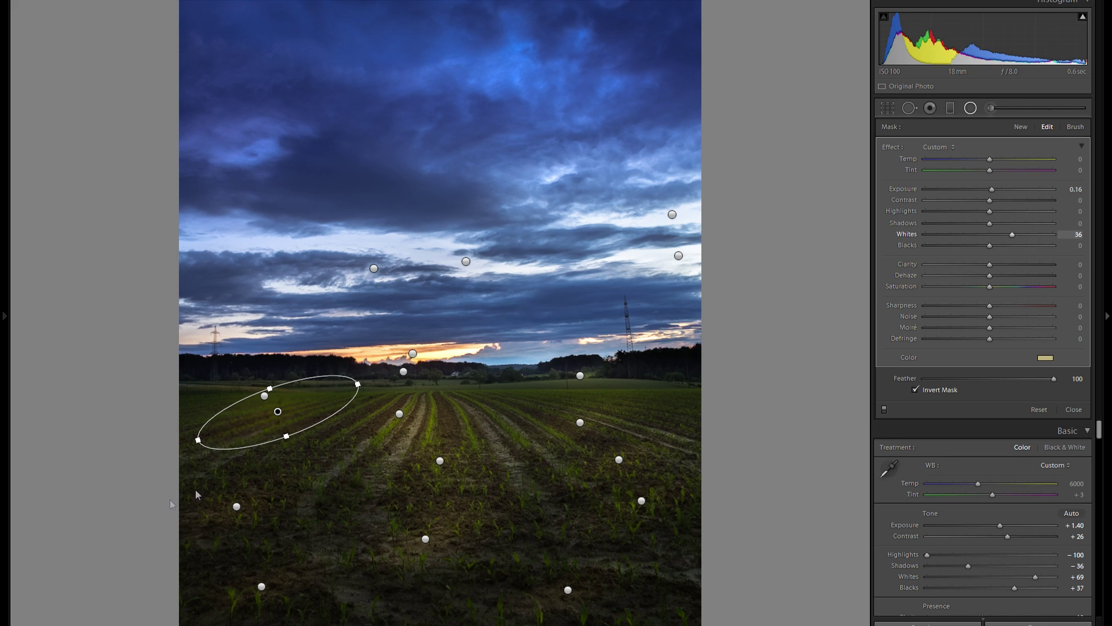
pyautogui.click(237, 507)
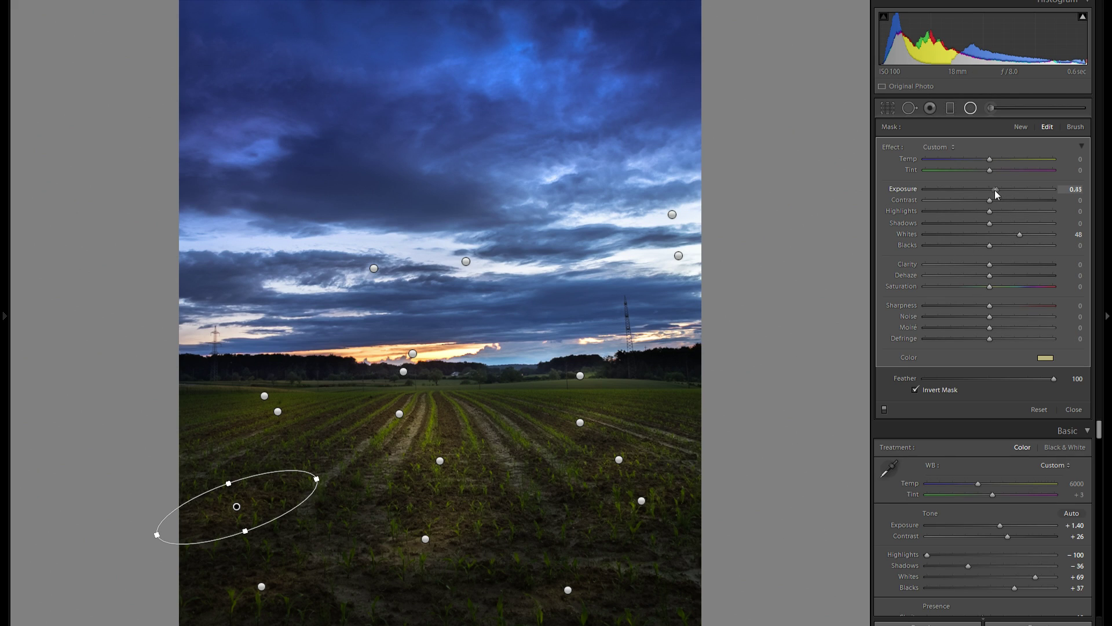
# - Set the large central filter's Exposure to 0.34 with Whites at 68, and hide the filter pins
pyautogui.click(440, 460)
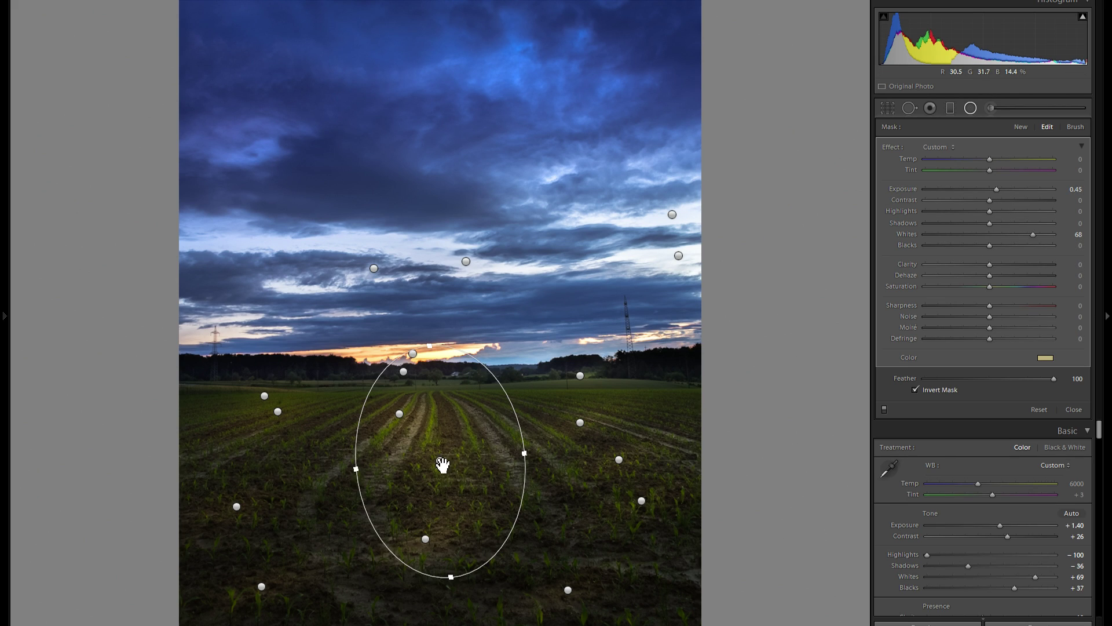
pyautogui.moveTo(994, 188); pyautogui.dragTo(993, 189)
pyautogui.moveTo(1033, 234)
pyautogui.mouseDown()
pyautogui.moveTo(1015, 234)
pyautogui.moveTo(1034, 236)
pyautogui.mouseUp()
pyautogui.press('h')
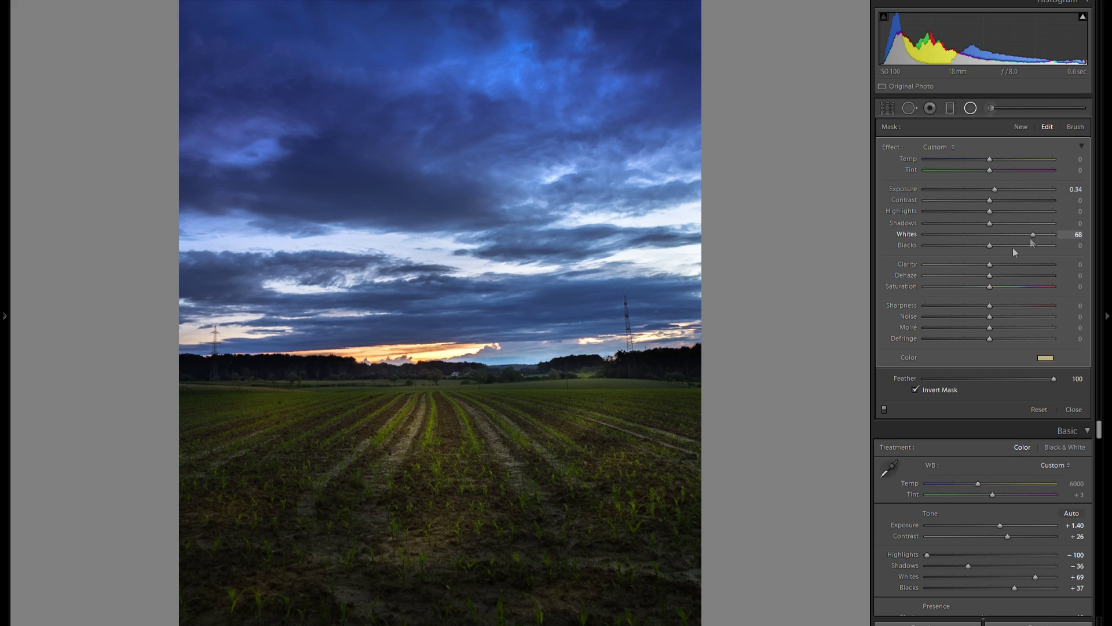
# - Shorten the lower-centre foreground filter and set its Whites to 25 and Exposure to 0.27
pyautogui.click(426, 540)
pyautogui.moveTo(346, 565); pyautogui.dragTo(385, 548)
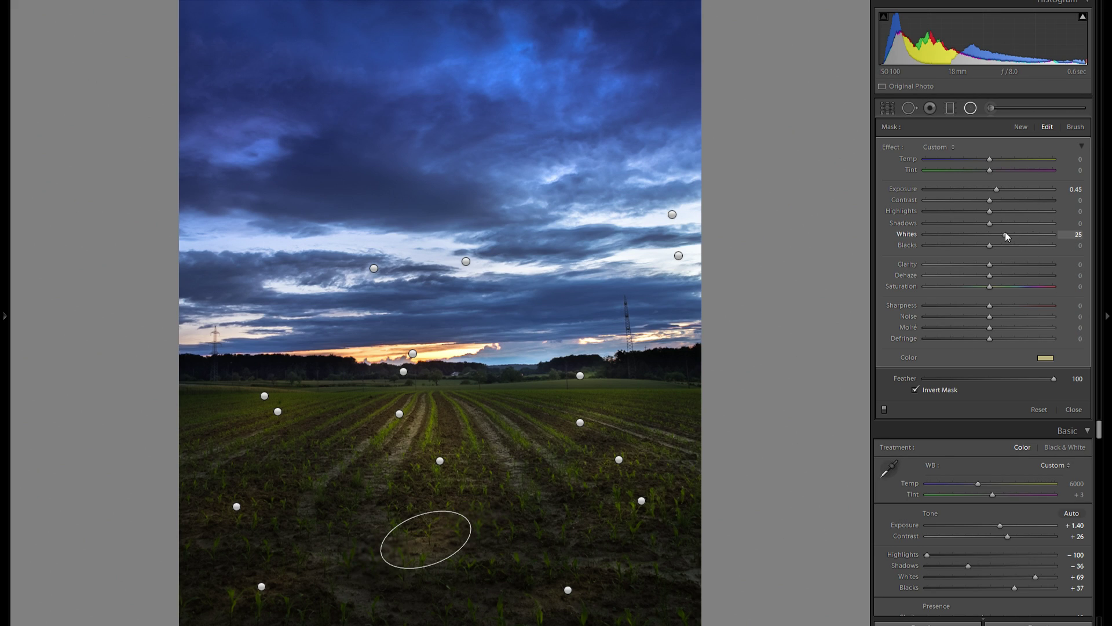
pyautogui.moveTo(1003, 196); pyautogui.dragTo(993, 196)
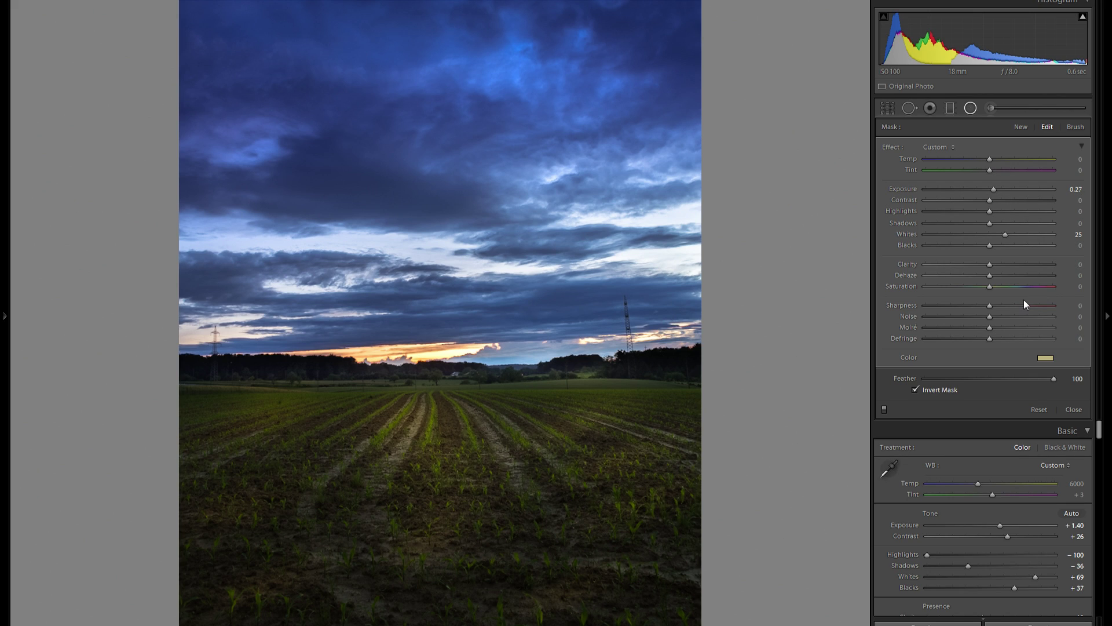
# - Enlarge the right crop-row filter vertically into a rounder shape, and lengthen and widen the slanted left crop-row filter
pyautogui.click(583, 422)
pyautogui.moveTo(570, 379); pyautogui.dragTo(570, 355)
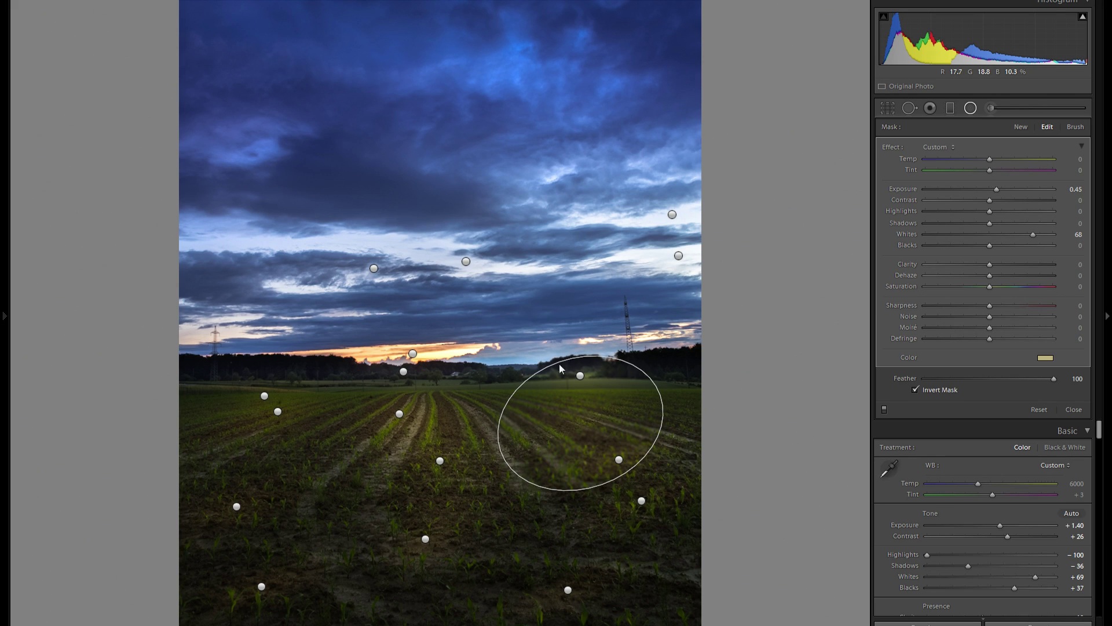
pyautogui.click(277, 412)
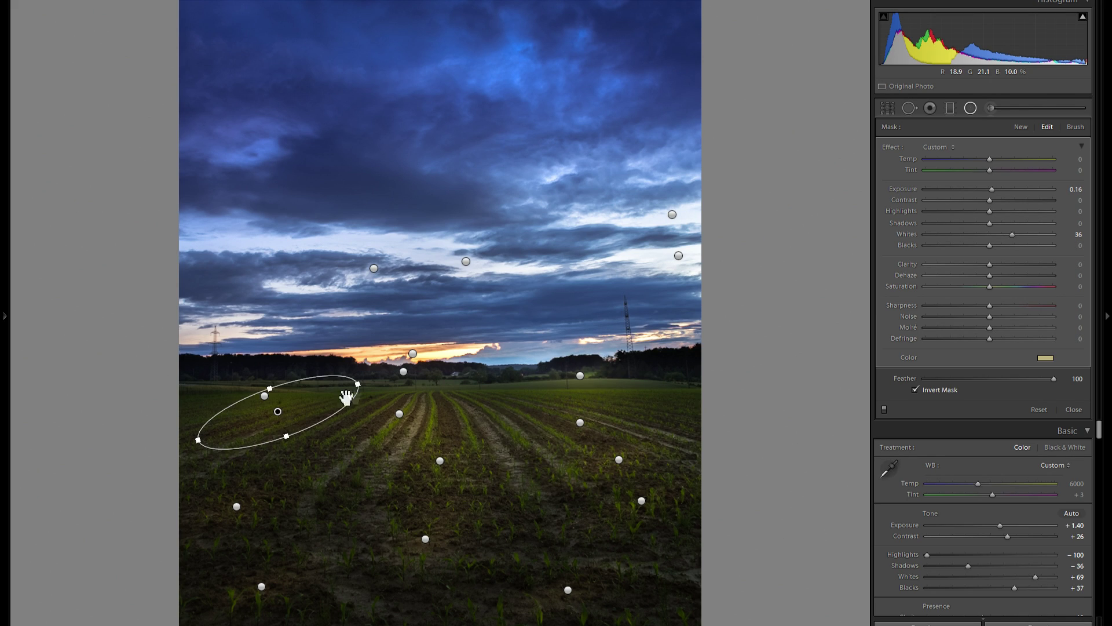
pyautogui.moveTo(358, 385); pyautogui.dragTo(373, 381)
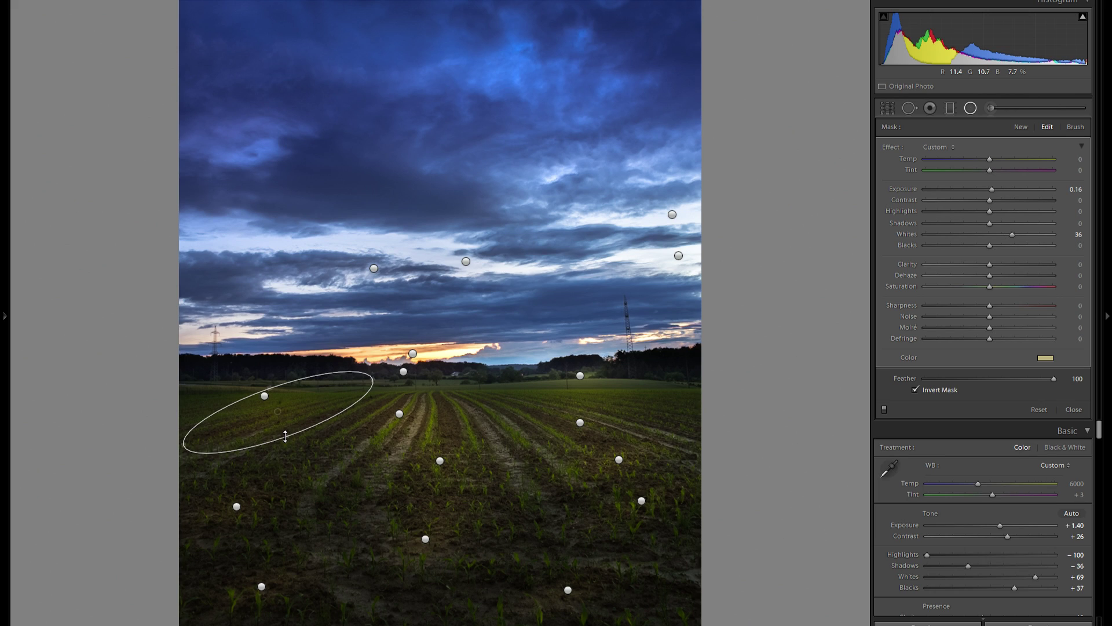
pyautogui.moveTo(288, 448); pyautogui.dragTo(290, 459)
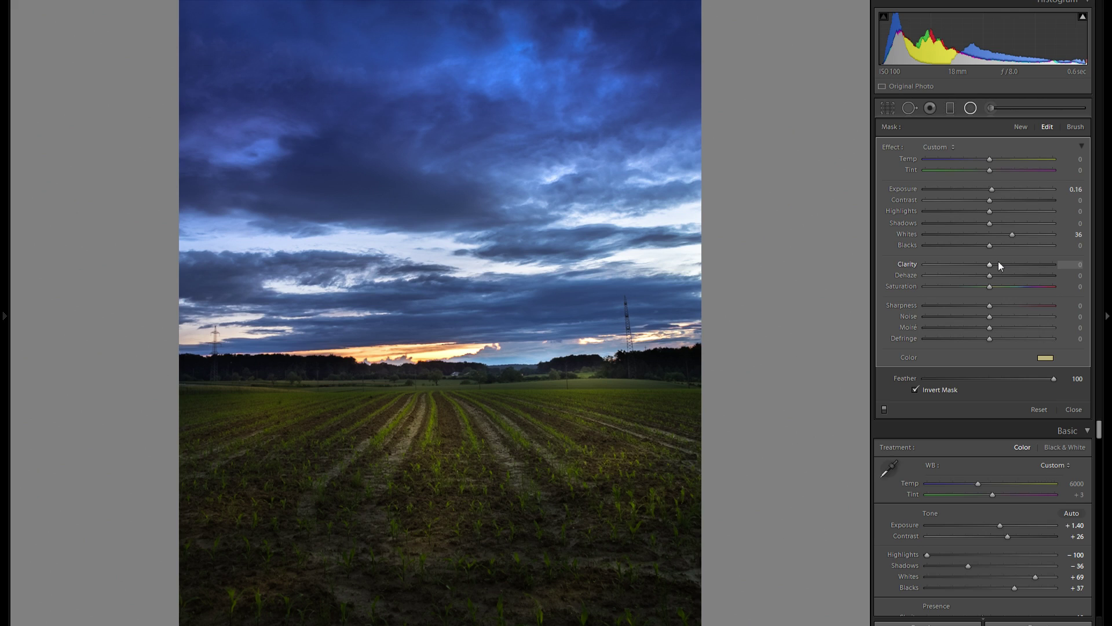
# - Add a new radial filter on the horizon near the centre, where the crop rows converge
pyautogui.click(1024, 126)
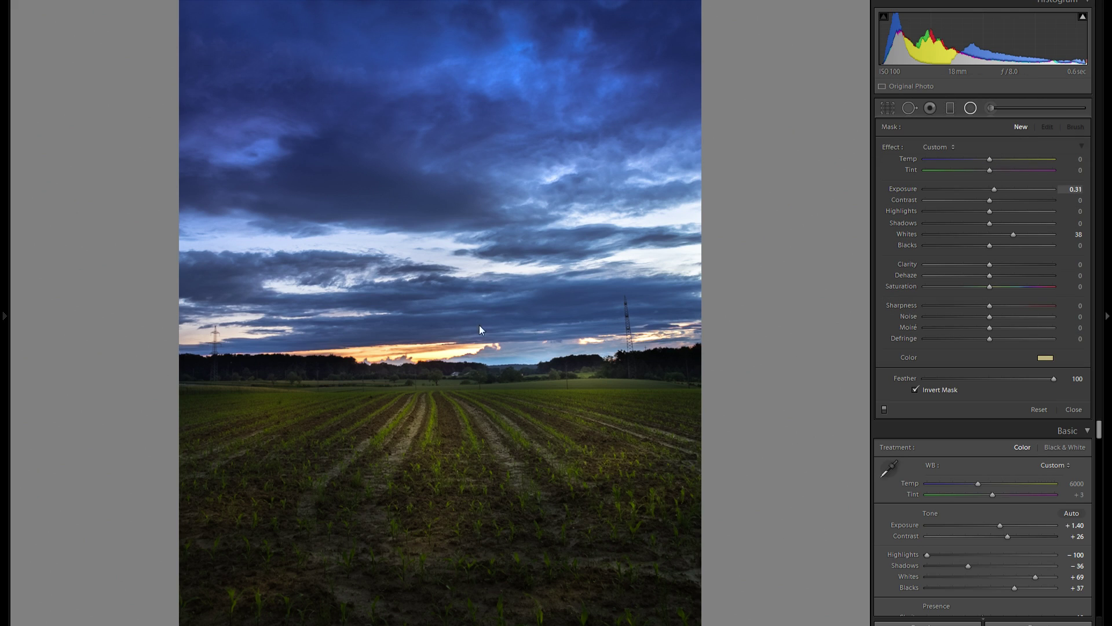
pyautogui.moveTo(404, 371); pyautogui.dragTo(455, 390)
pyautogui.press('o')
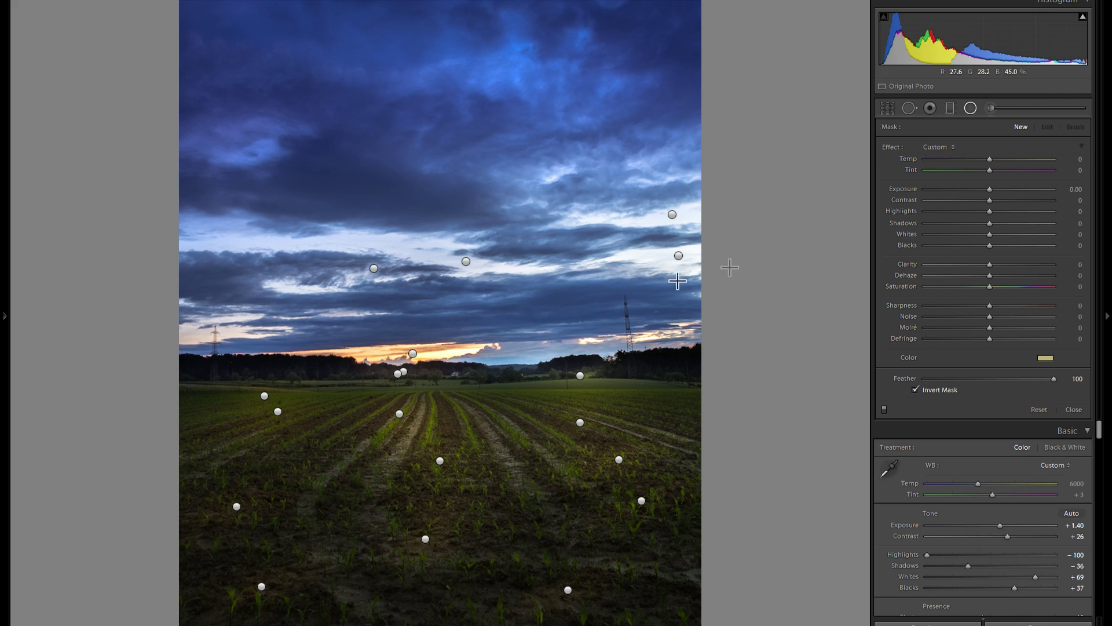
# - Add a flat radial filter over the orange sunset glow with a yellow tint of hue 49, saturation 69, and Whites 36
pyautogui.click(1021, 128)
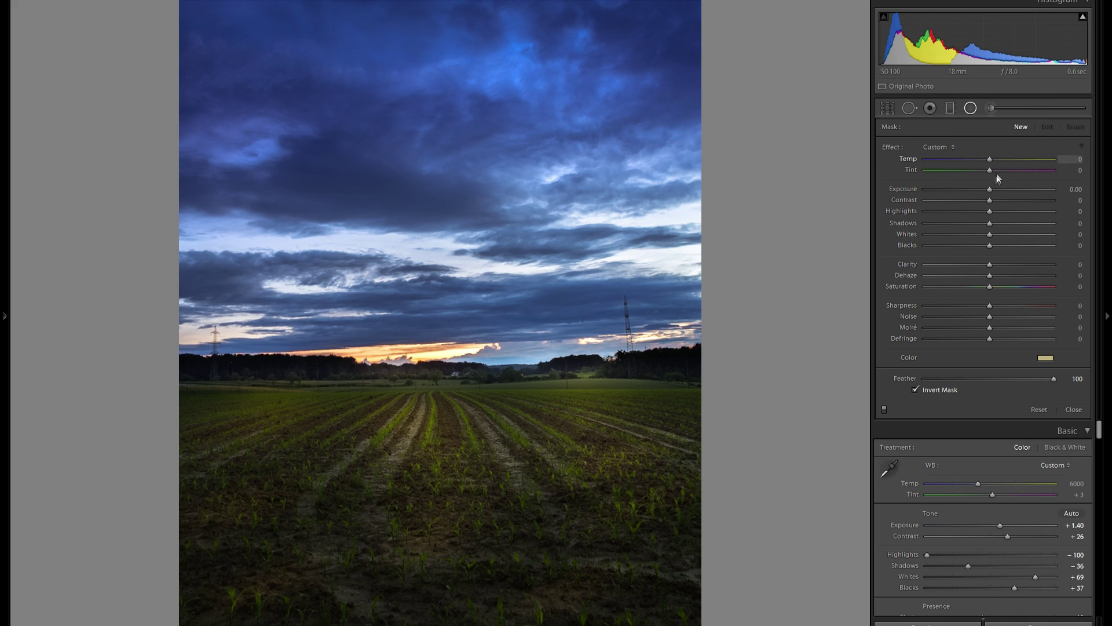
pyautogui.click(1047, 358)
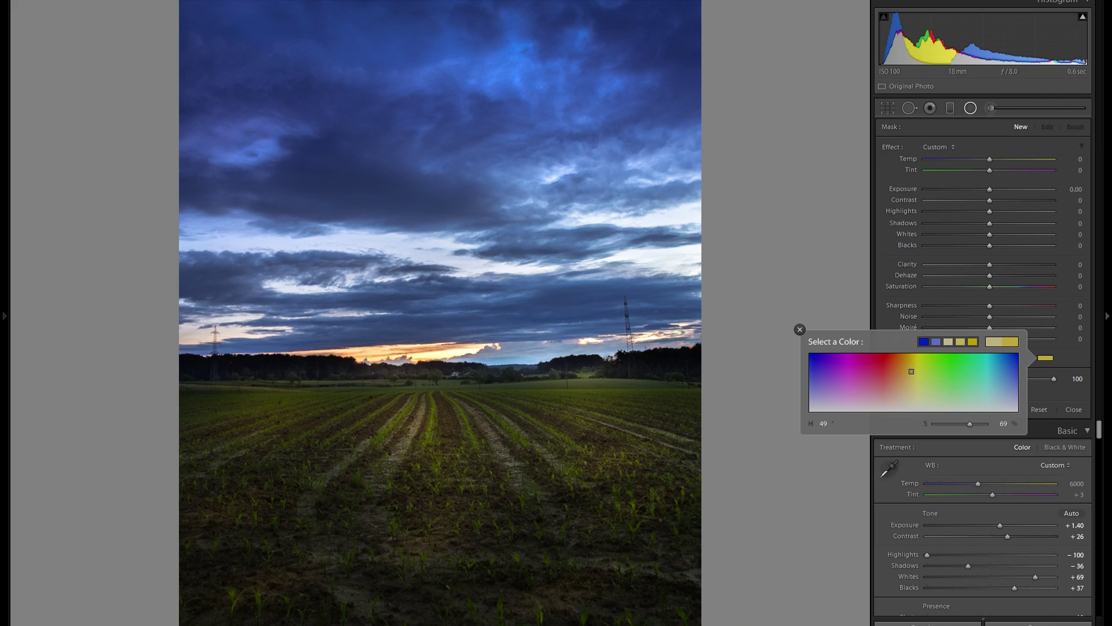
pyautogui.click(1046, 358)
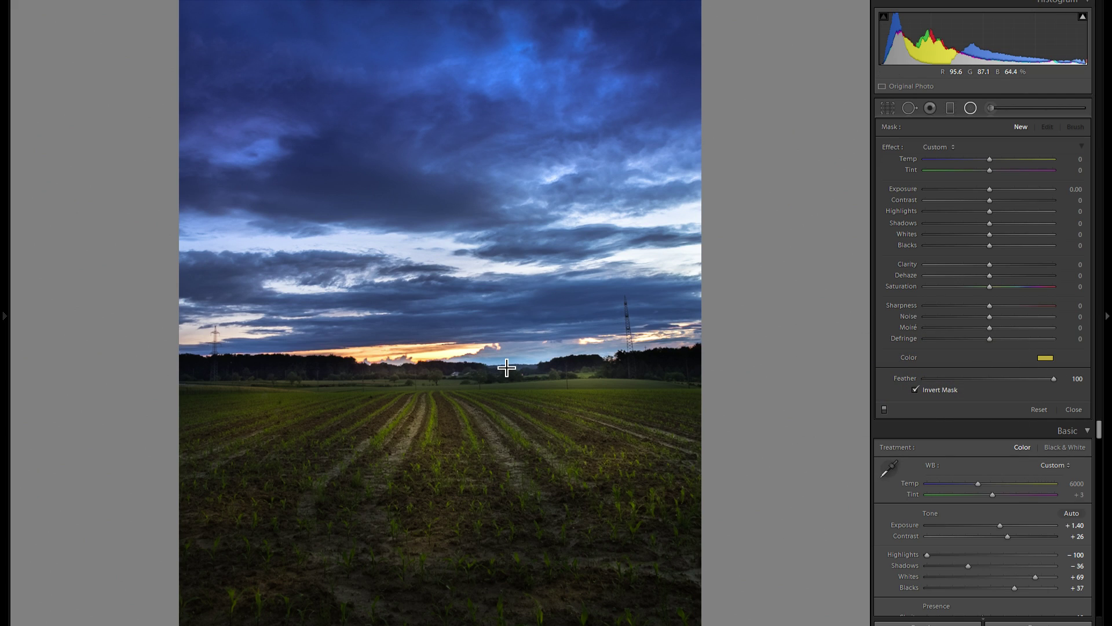
pyautogui.click(1011, 235)
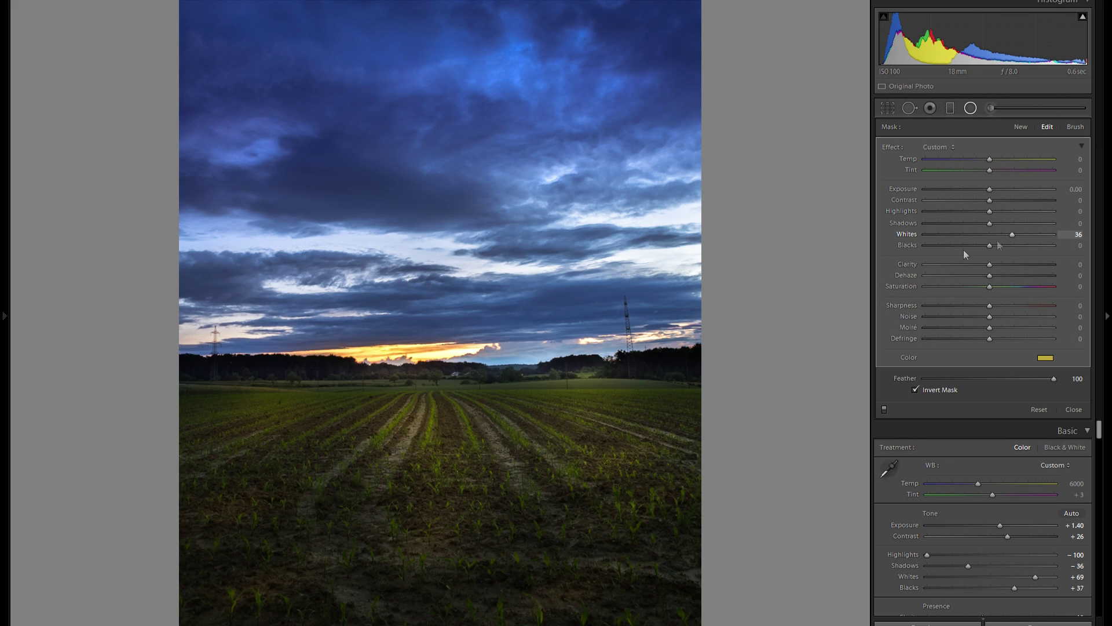
# - Duplicate the sunset glow filter onto the bright clouds at the right horizon, heighten that copy, and place another at the left horizon
pyautogui.rightClick(465, 359)
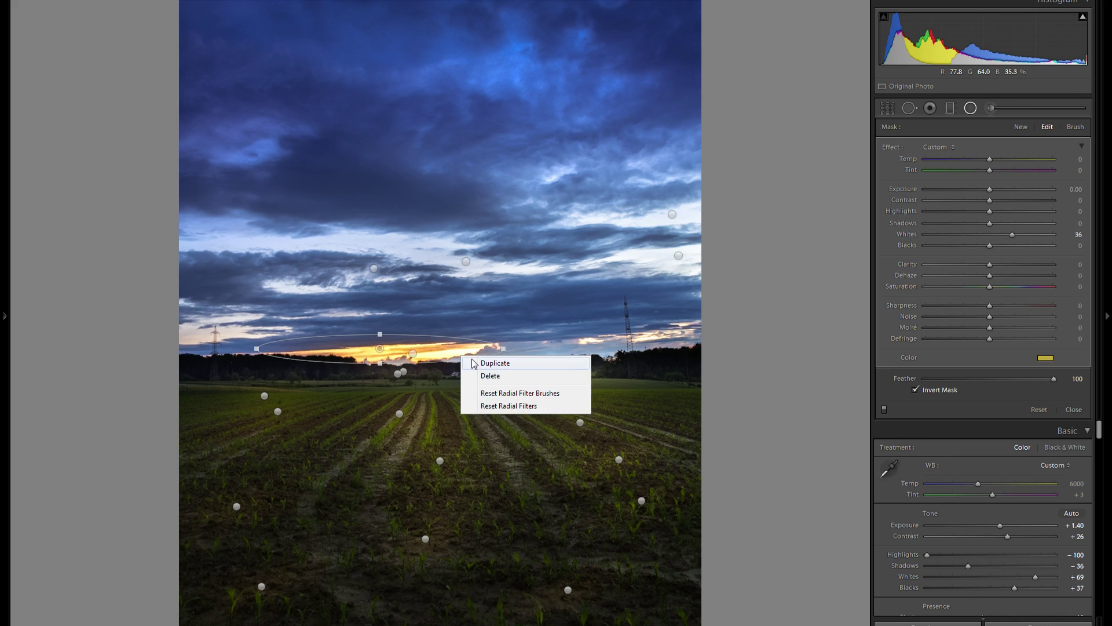
pyautogui.moveTo(434, 351); pyautogui.dragTo(699, 338)
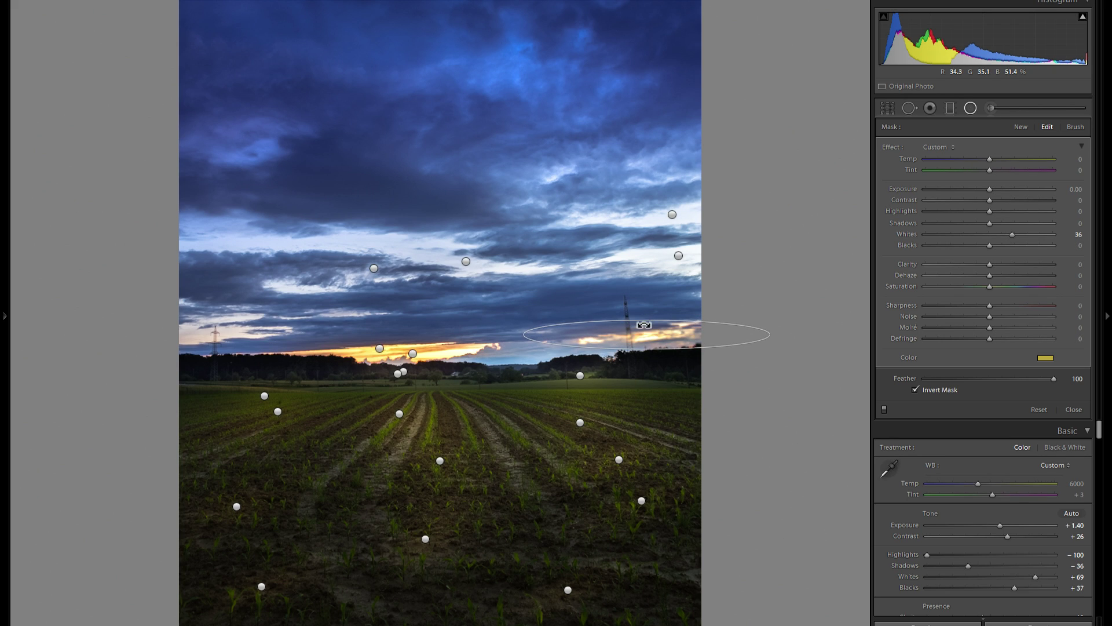
pyautogui.click(648, 322)
pyautogui.moveTo(648, 317); pyautogui.dragTo(647, 312)
pyautogui.rightClick(665, 349)
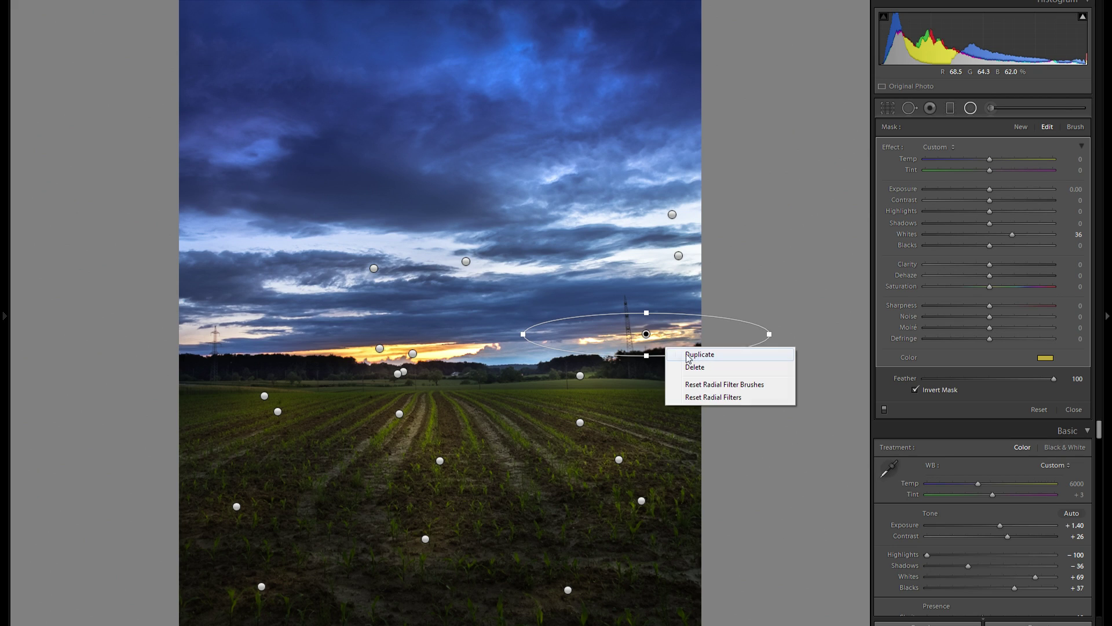
pyautogui.click(700, 354)
pyautogui.moveTo(668, 336); pyautogui.dragTo(248, 326)
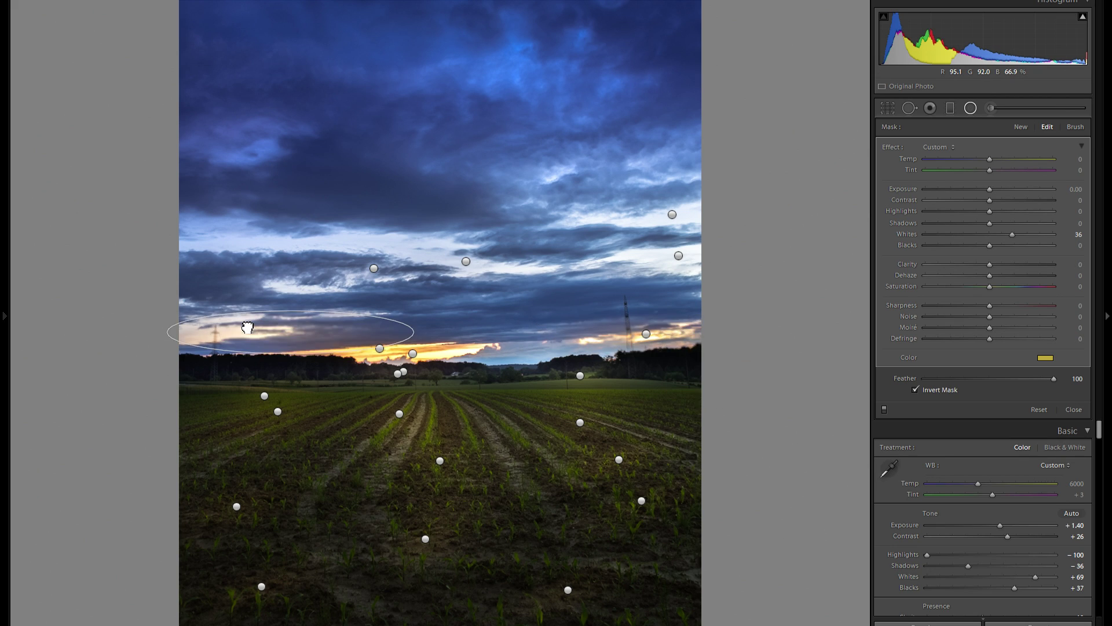
# - Place a widened copy over the white cloud band on the left, reset its Whites to 0 and change its tint to pink
pyautogui.rightClick(274, 317)
pyautogui.moveTo(449, 255); pyautogui.dragTo(458, 219)
pyautogui.moveTo(559, 134); pyautogui.dragTo(380, 261)
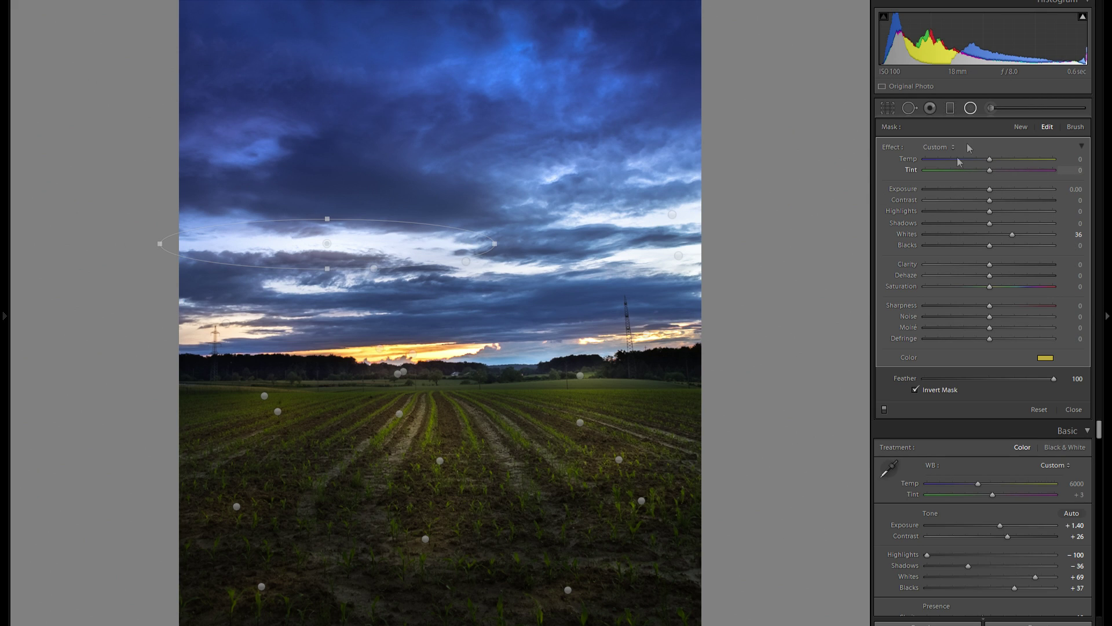
pyautogui.doubleClick(910, 234)
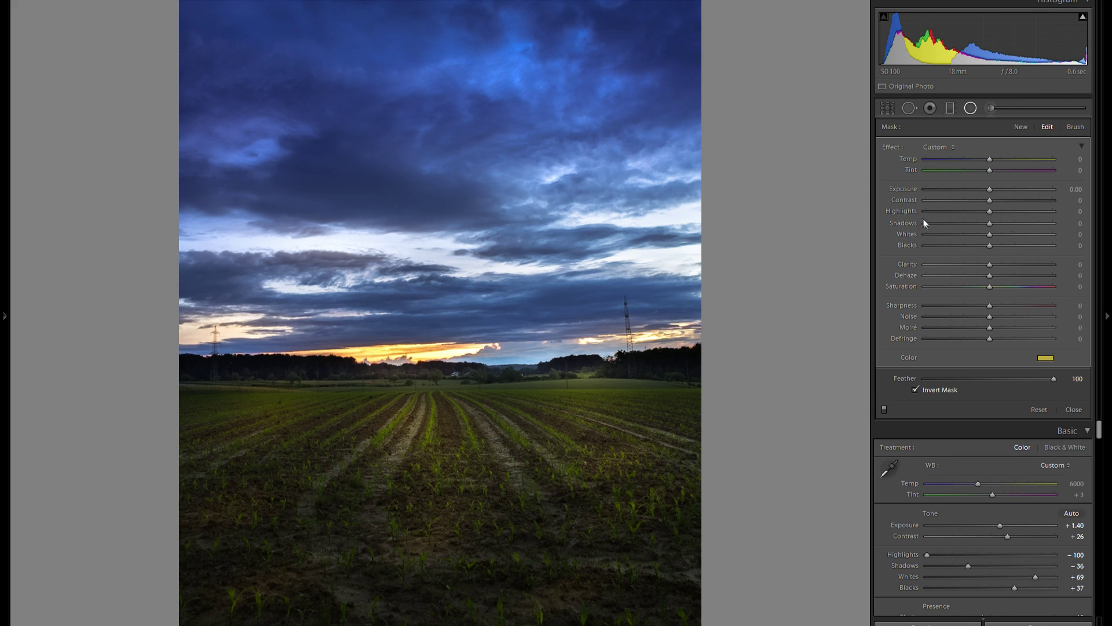
pyautogui.click(1046, 358)
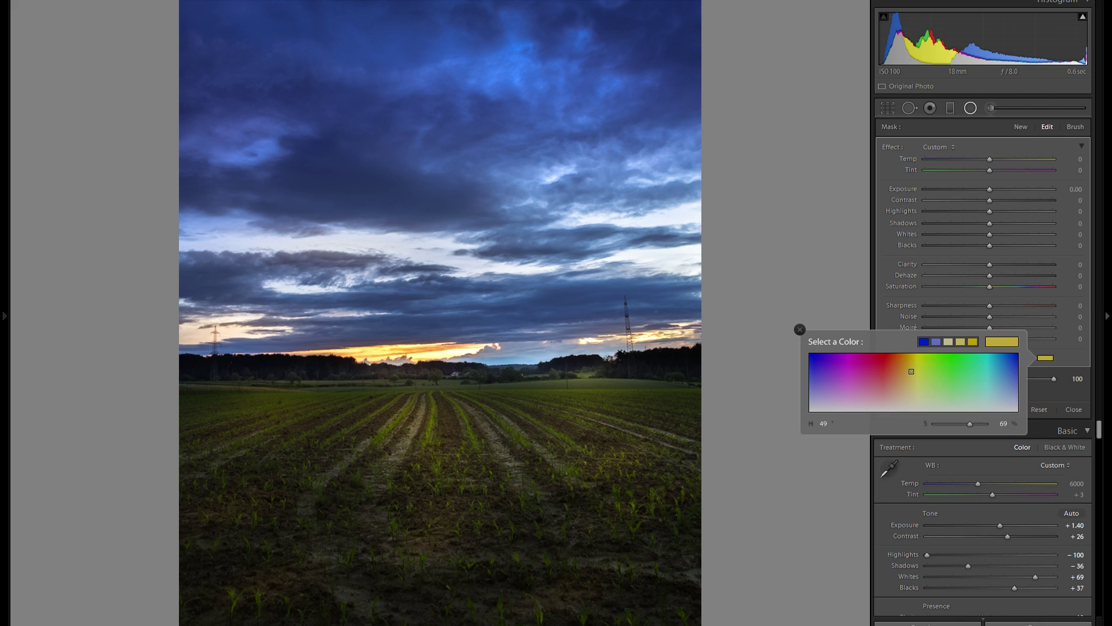
pyautogui.moveTo(911, 372); pyautogui.dragTo(855, 384)
# - Duplicate the pink-tinted filter onto the dark clouds in the upper sky and enlarge the copy vertically
pyautogui.rightClick(372, 248)
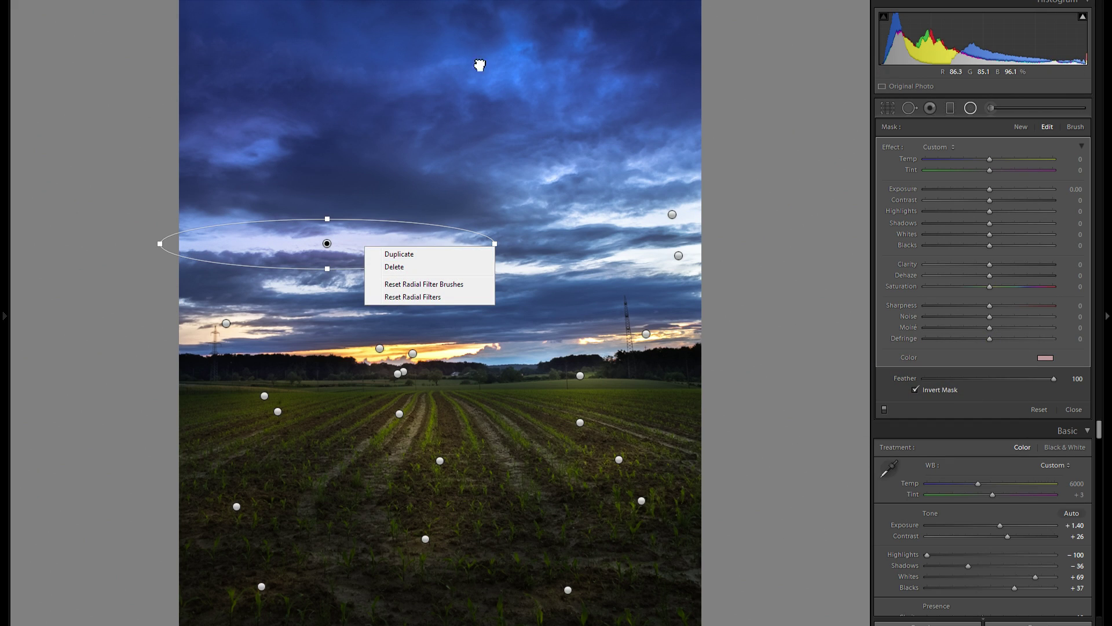
pyautogui.click(378, 62)
pyautogui.moveTo(378, 62); pyautogui.dragTo(366, 33)
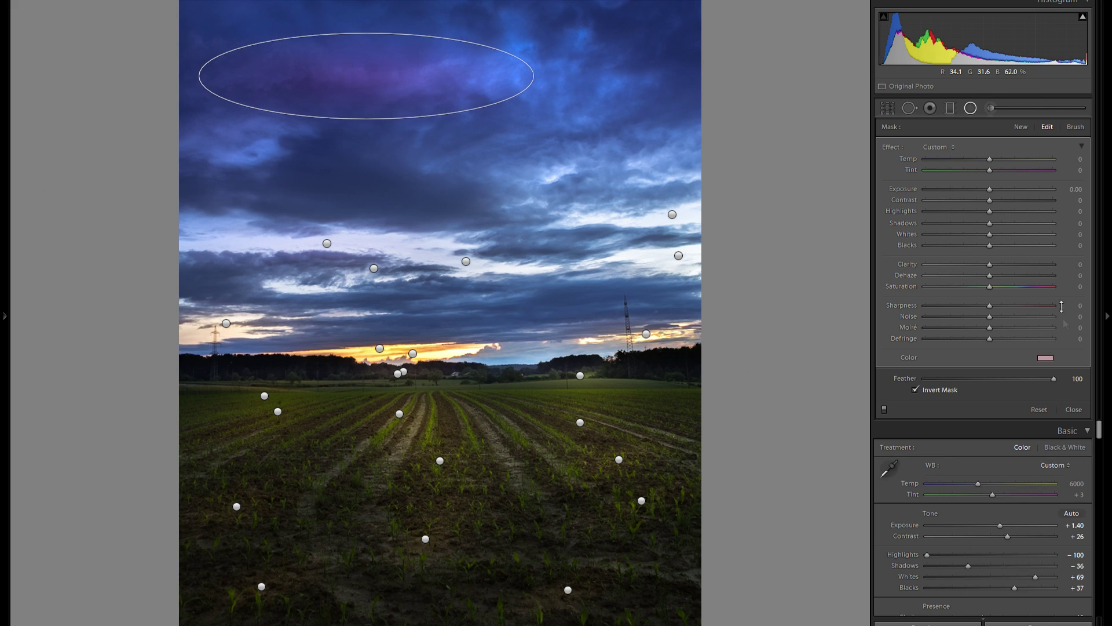
# - Soften the upper-sky filter's tint to hue 353, saturation 7, and place a heightened duplicate over the clouds at the sky's right edge
pyautogui.click(1047, 358)
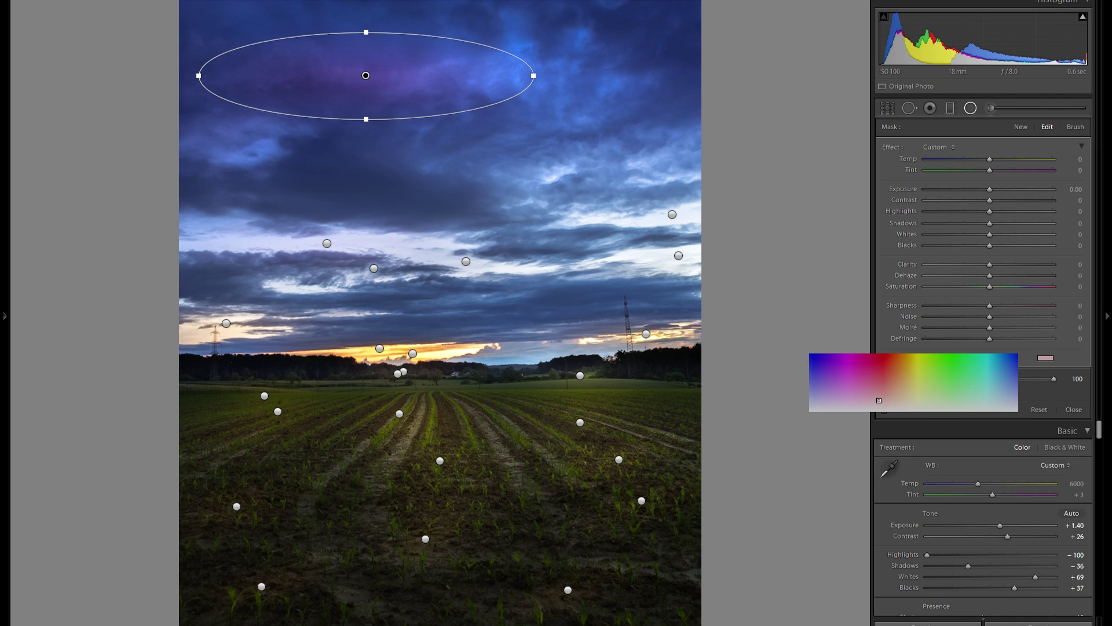
pyautogui.moveTo(879, 401); pyautogui.dragTo(879, 408)
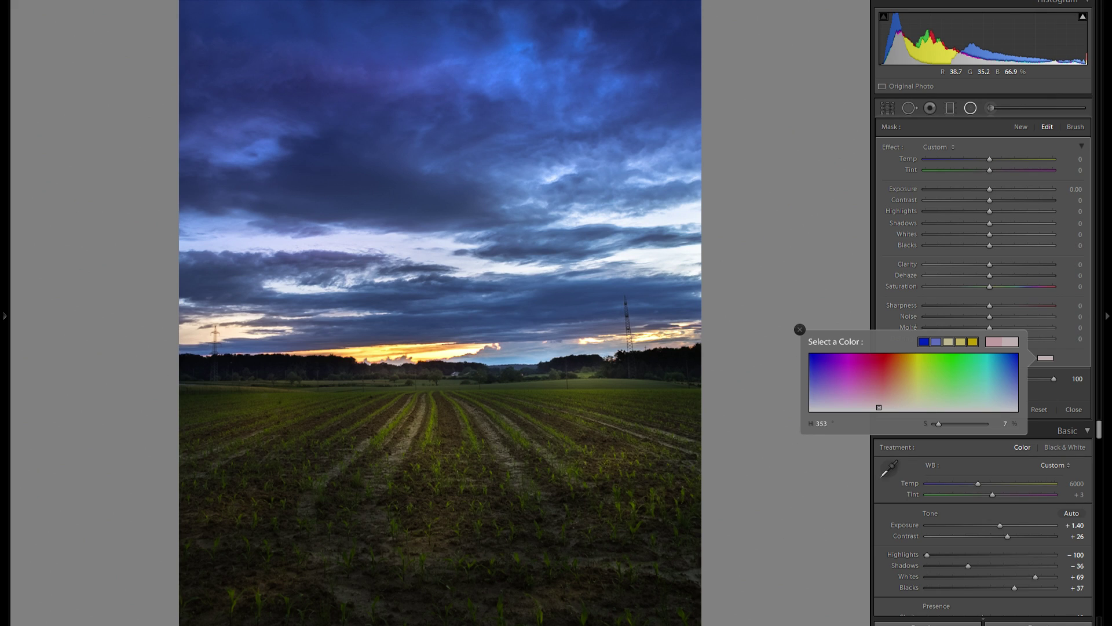
pyautogui.rightClick(392, 68)
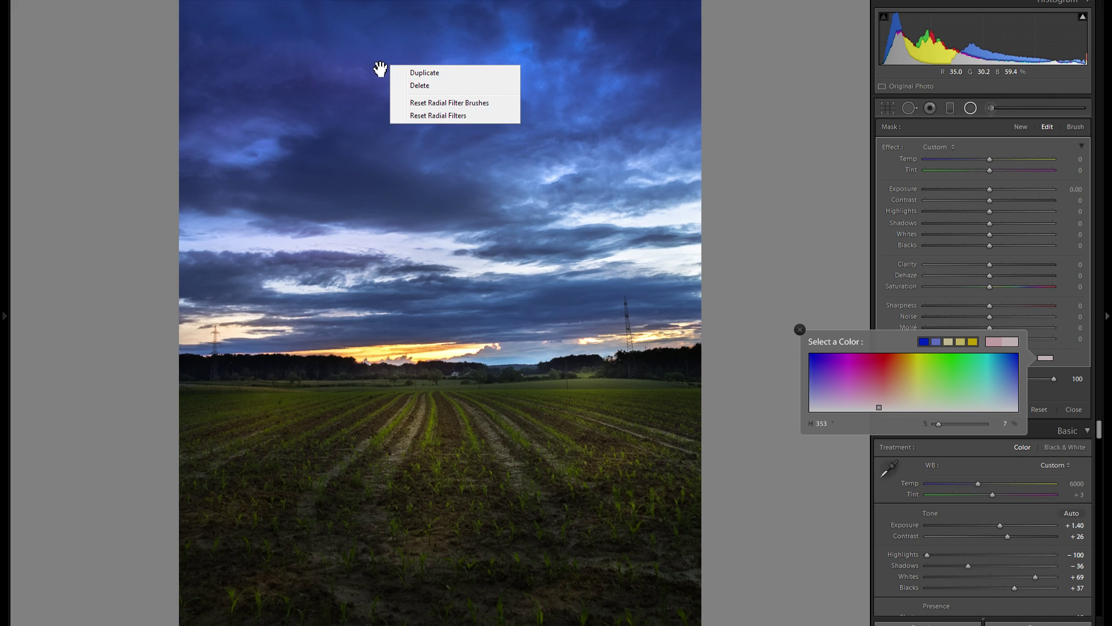
pyautogui.click(380, 68)
pyautogui.click(381, 69)
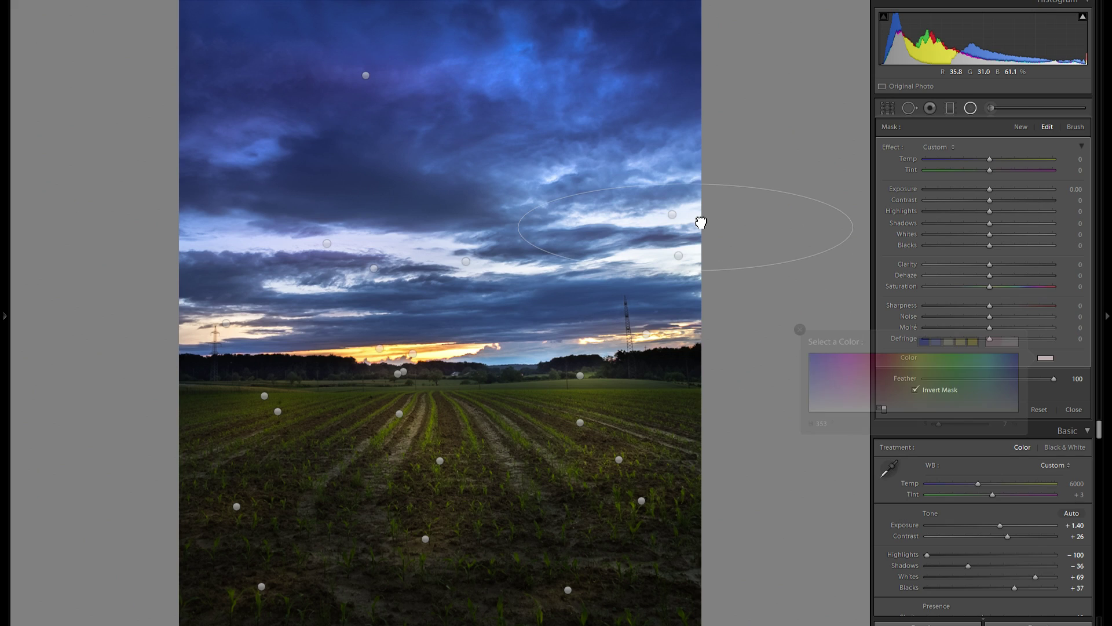
pyautogui.moveTo(701, 222); pyautogui.dragTo(692, 158)
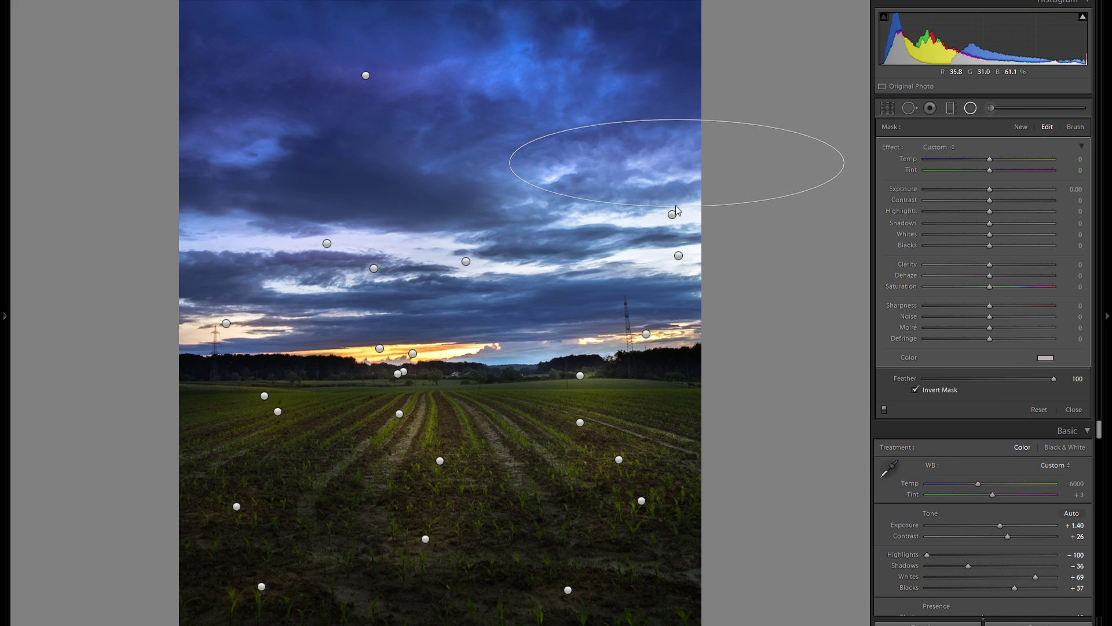
pyautogui.click(681, 206)
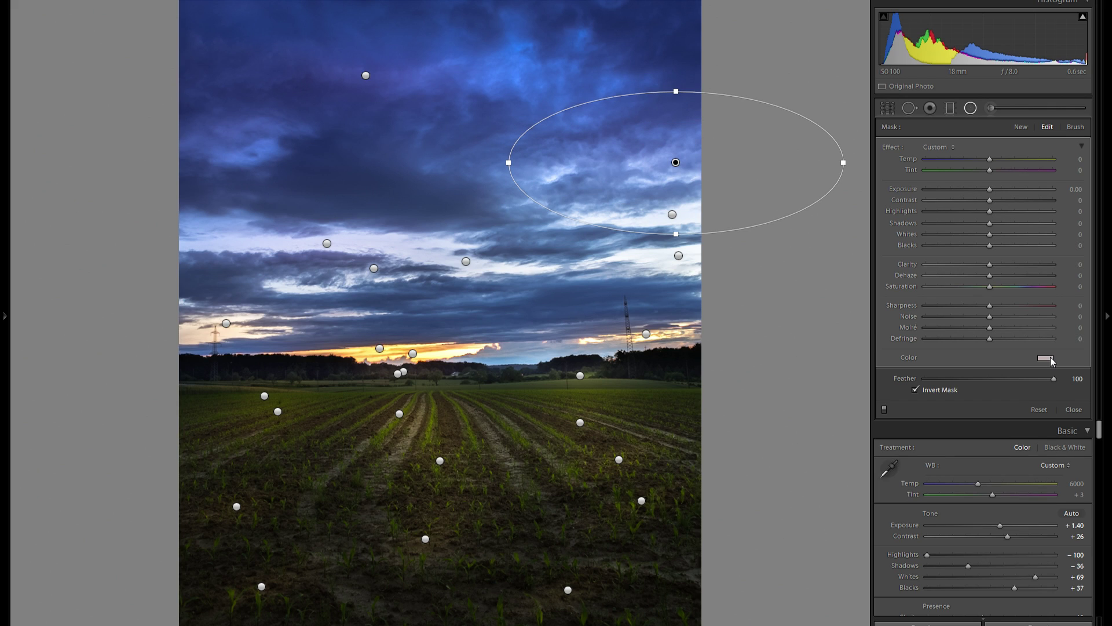
# - Change the right-edge sky filter's tint to a pale cyan with hue 187 and saturation 18, and finish editing that filter
pyautogui.click(1046, 358)
pyautogui.click(990, 374)
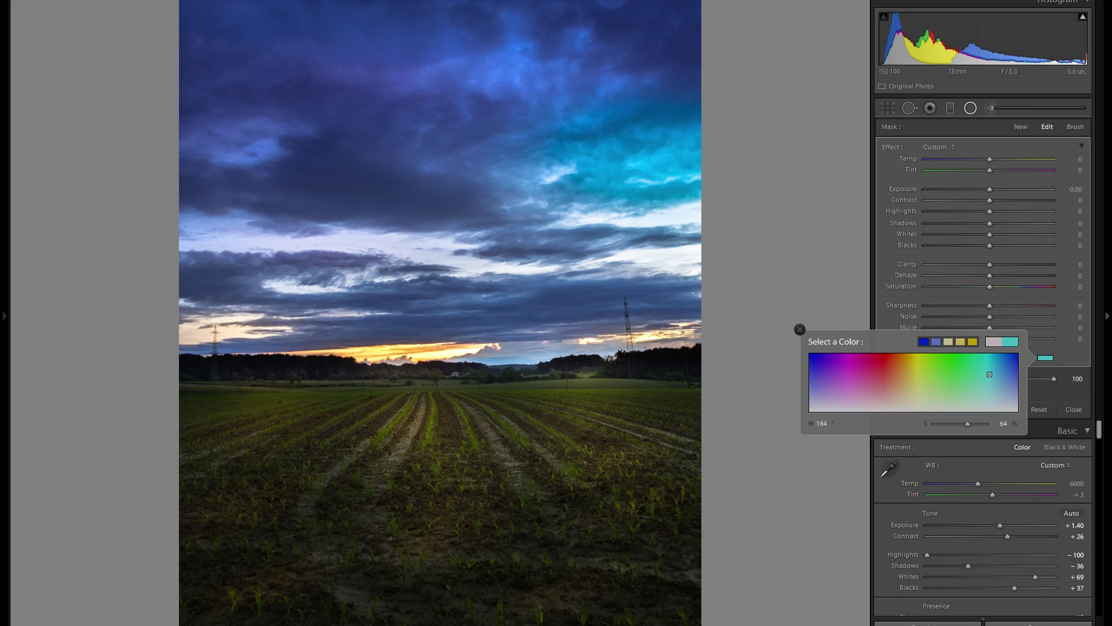
pyautogui.moveTo(992, 376); pyautogui.dragTo(991, 403)
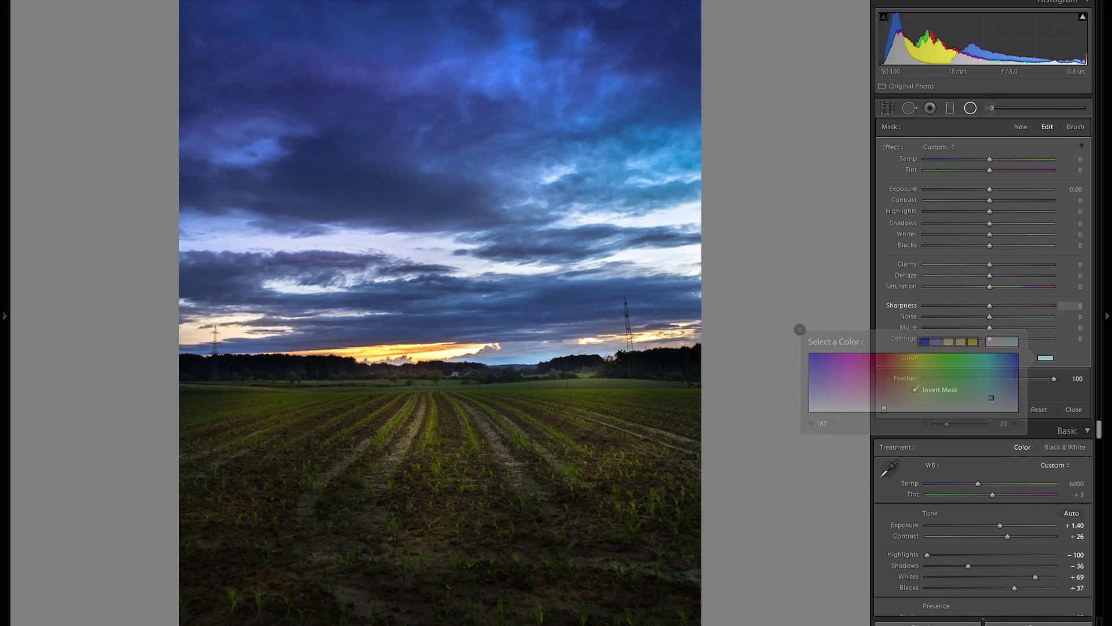
pyautogui.click(1046, 358)
pyautogui.click(1047, 359)
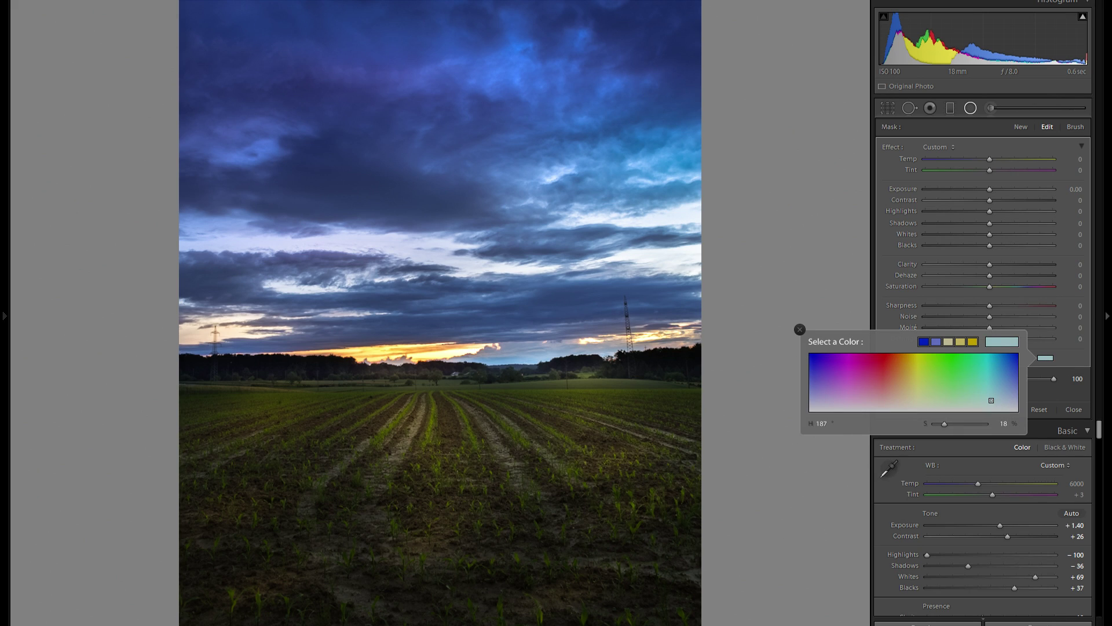
pyautogui.press('Escape')
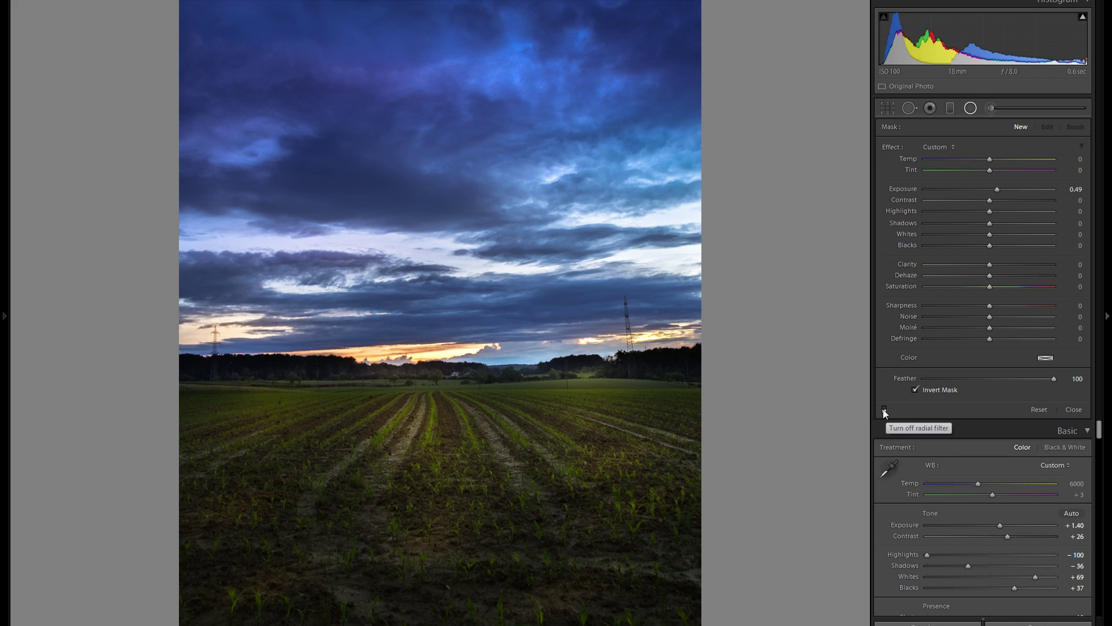
# - Compare the photo with all radial filters disabled and enabled again, and close the Radial Filter tool
pyautogui.click(885, 410)
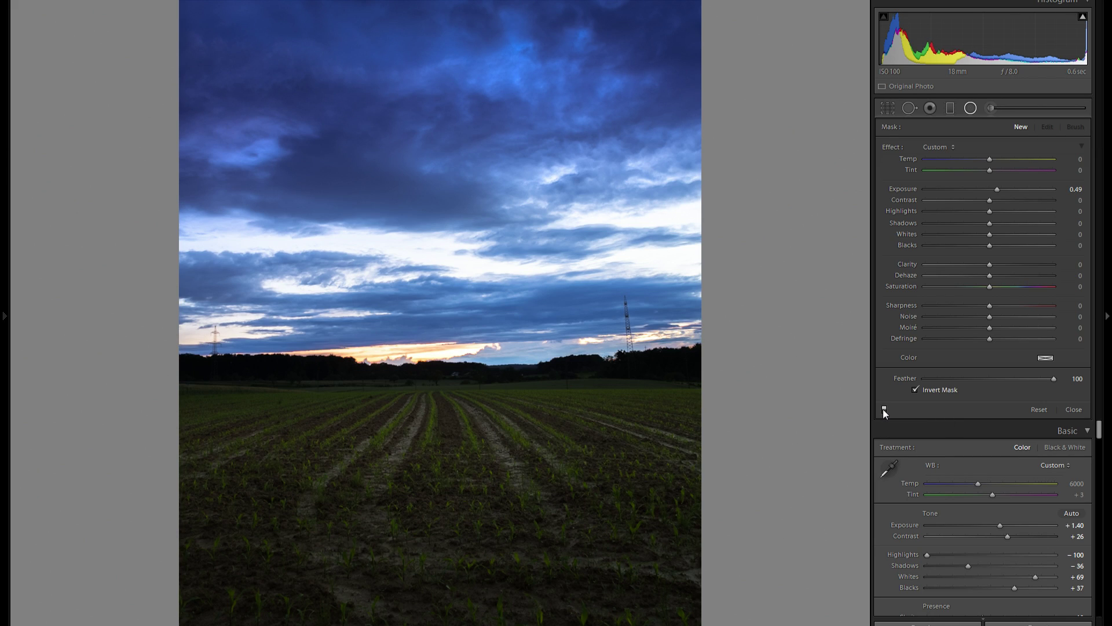
pyautogui.click(884, 410)
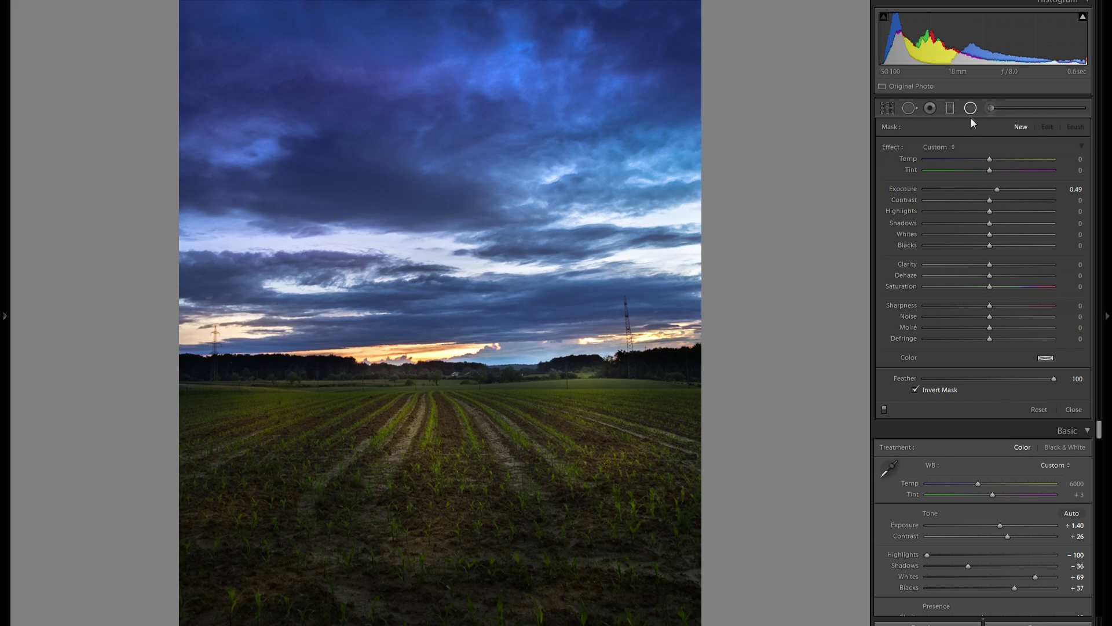
pyautogui.click(971, 108)
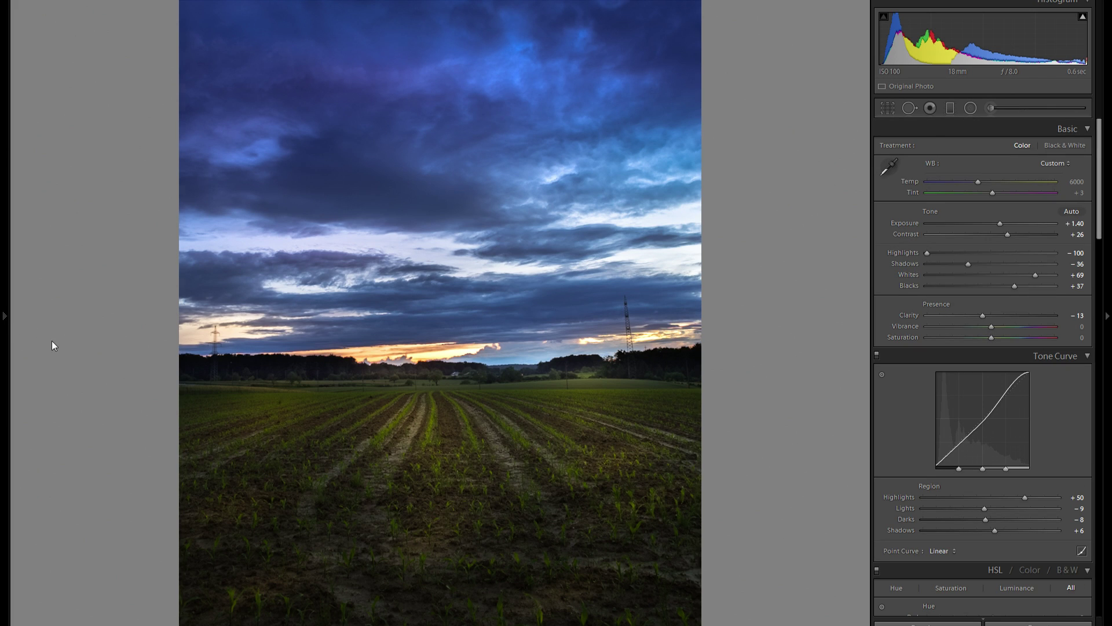
# - Compare the original import state with the finished edit through the editing history, ending on the most recent history state
pyautogui.click(4, 316)
pyautogui.scroll(-5, 99, 371)
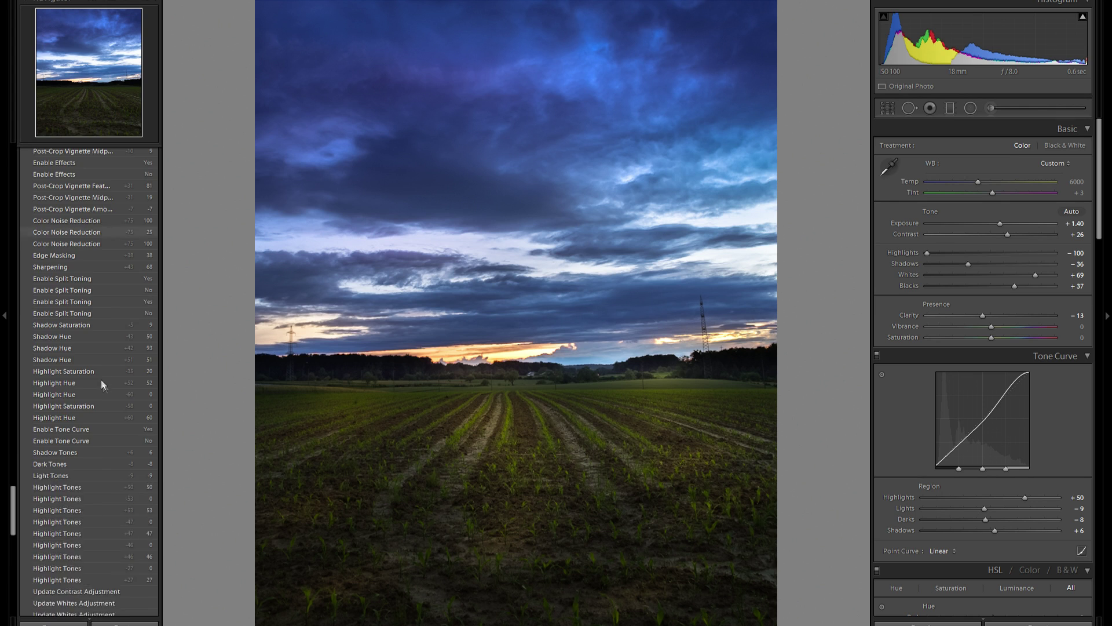
pyautogui.scroll(-10, 98, 394)
pyautogui.click(81, 588)
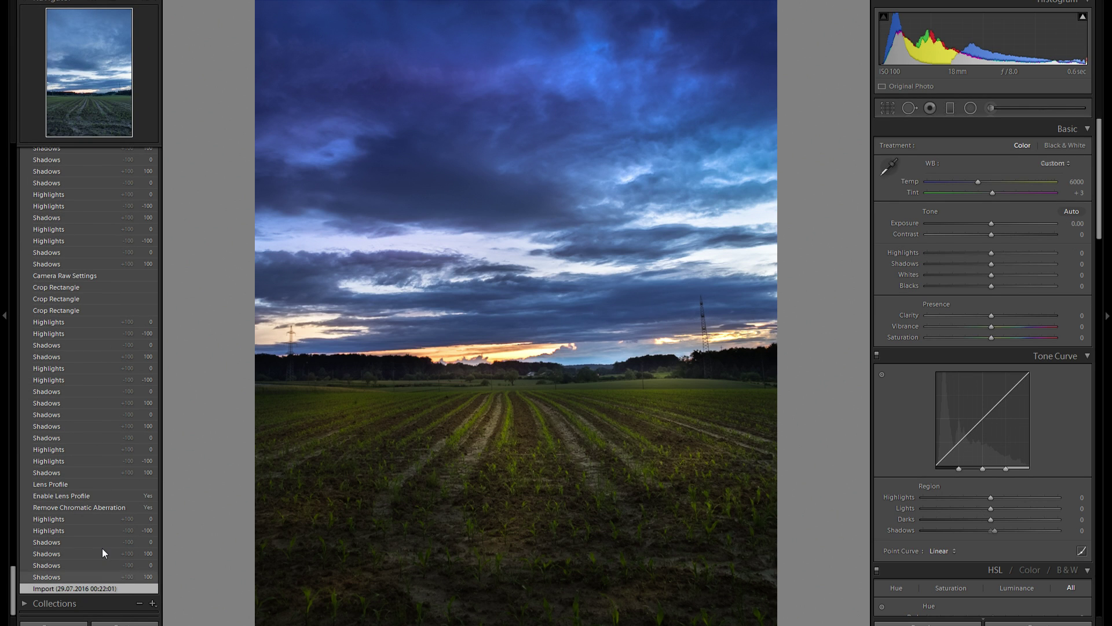
pyautogui.scroll(15, 100, 547)
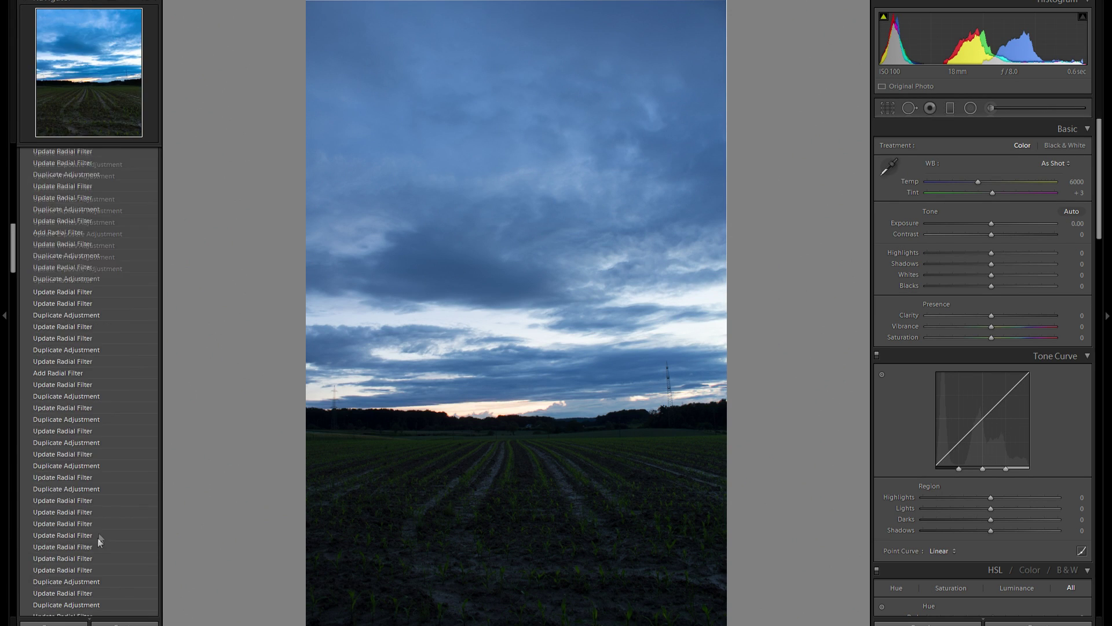
pyautogui.scroll(5, 99, 541)
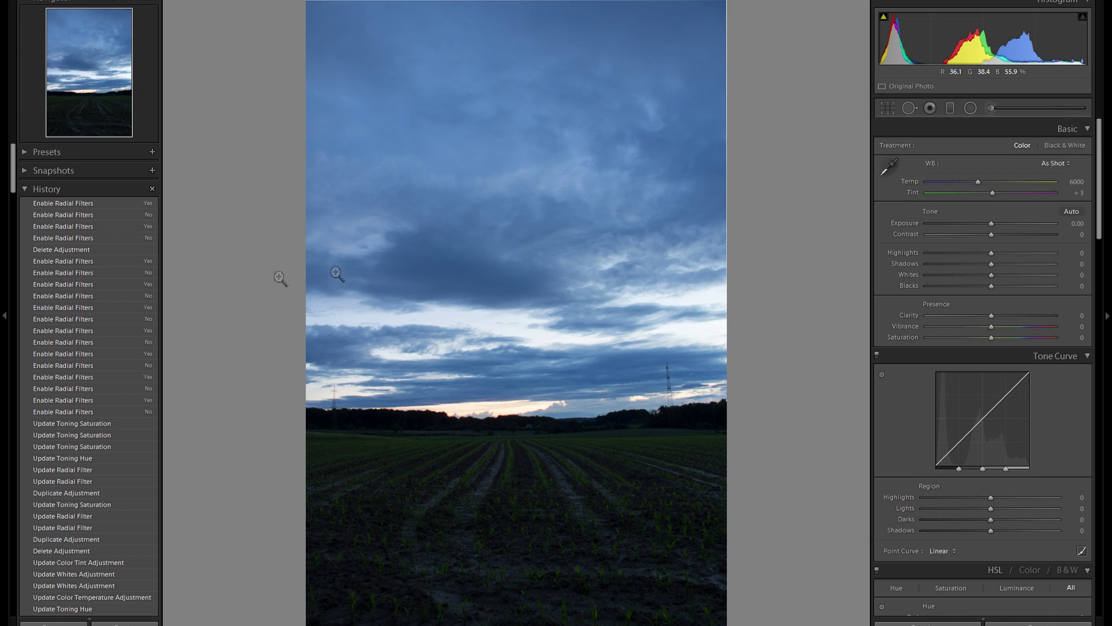
pyautogui.click(107, 204)
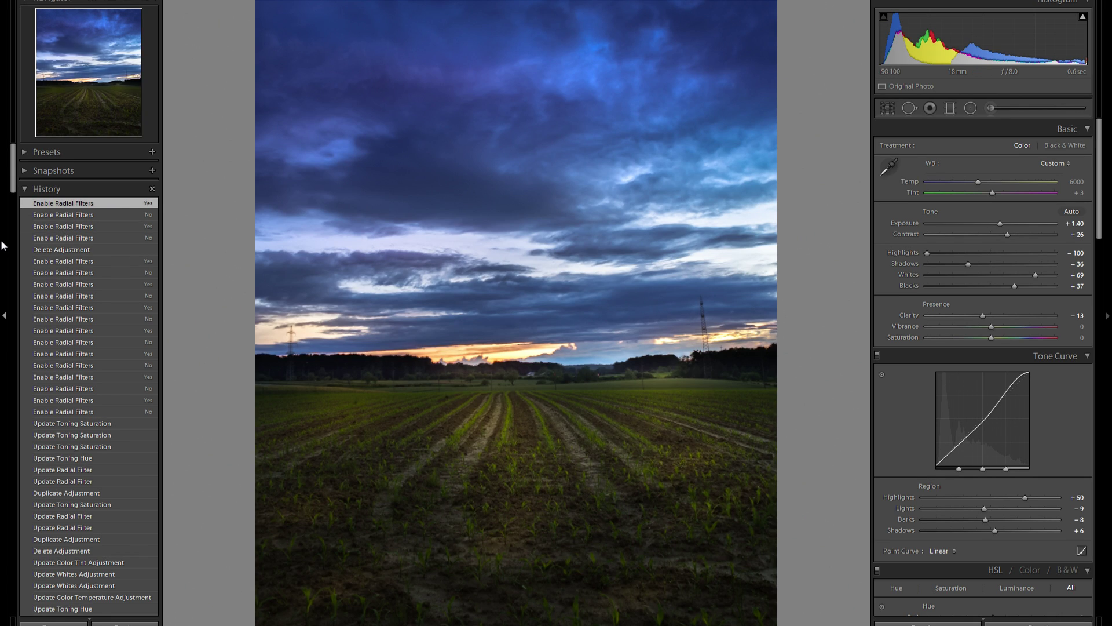
pyautogui.click(2, 243)
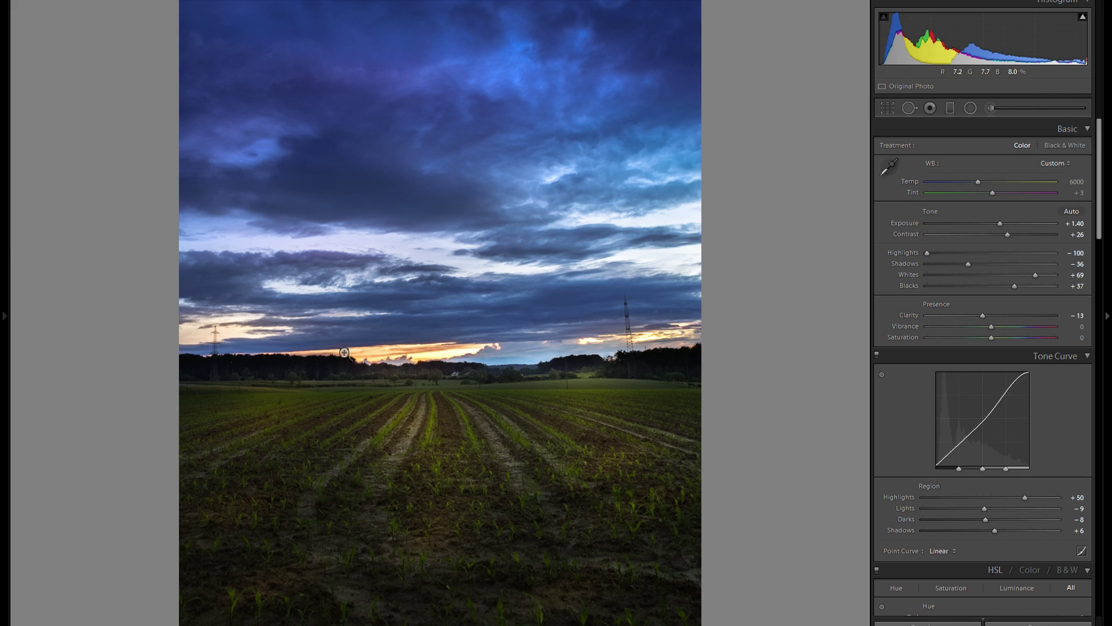